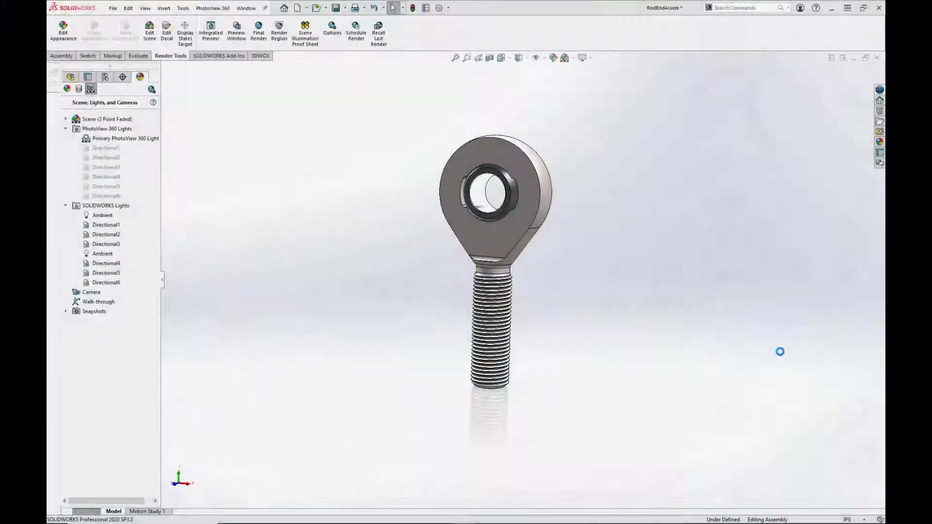
scroll(780, 352, up, 2)
Orbit the rod-end assembly to review it, ending edge-on.
mouse_move(700, 356)
middle_down()
mouse_move(672, 345)
mouse_move(552, 354)
mouse_move(562, 366)
mouse_move(608, 344)
middle_up()
mouse_move(701, 328)
middle_down()
mouse_move(831, 323)
mouse_move(704, 327)
mouse_move(715, 344)
mouse_move(682, 415)
mouse_move(729, 364)
mouse_move(820, 358)
mouse_move(792, 365)
mouse_move(851, 375)
mouse_move(707, 357)
middle_up()
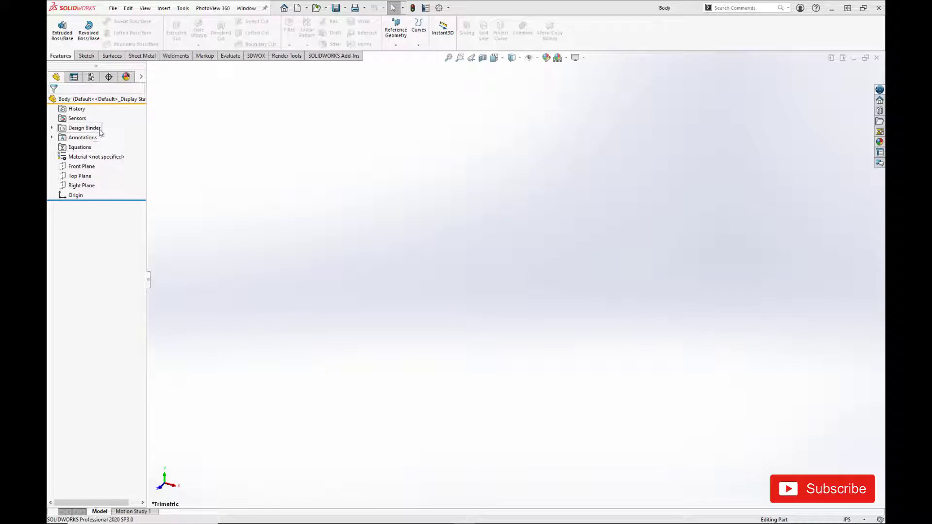
Start a sketch on Front Plane with a Ø1.46 circle centred on the origin.
click(81, 167)
click(100, 162)
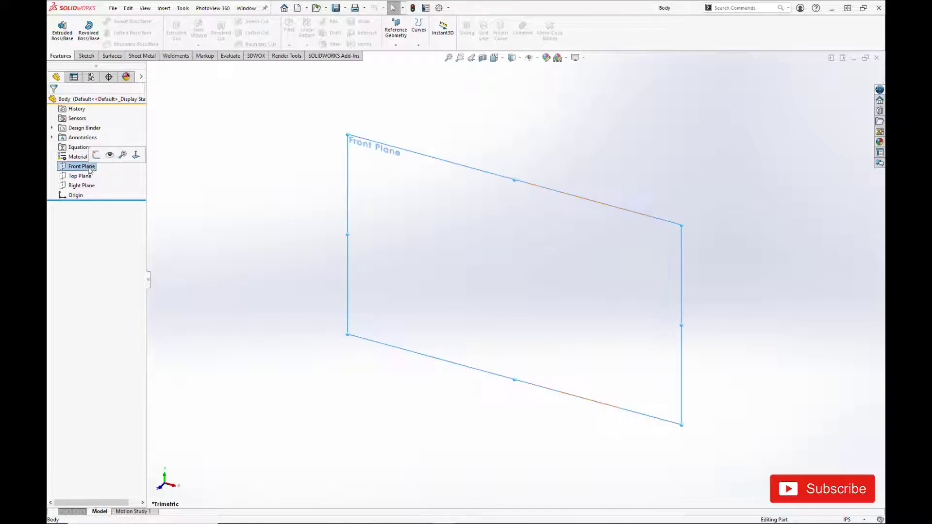
click(121, 21)
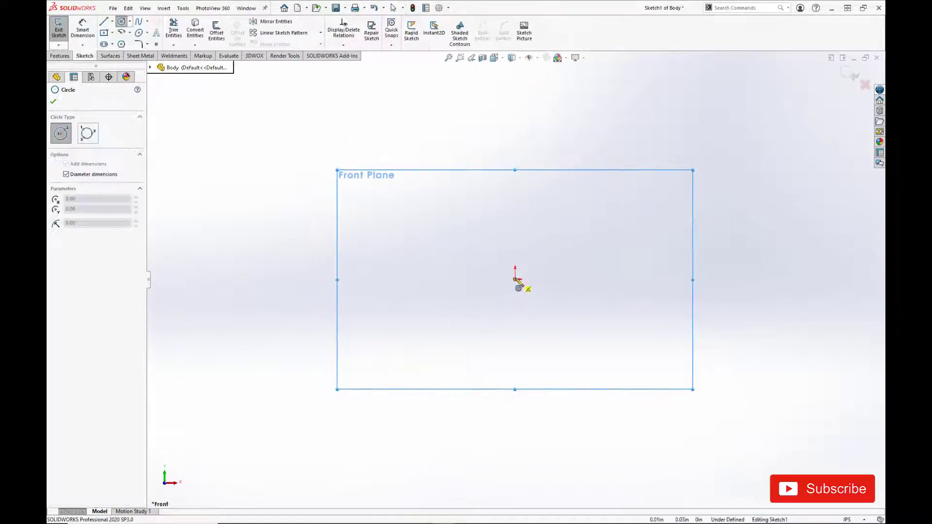
click(515, 276)
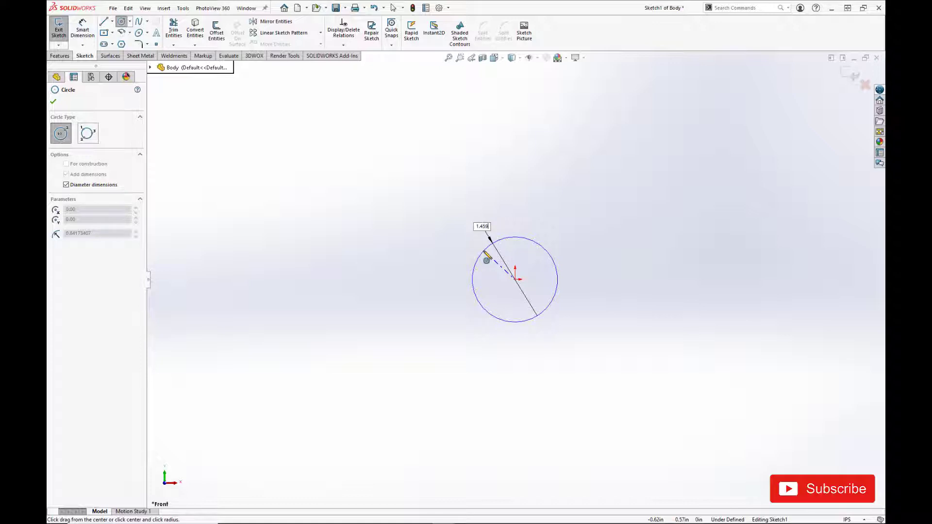
click(486, 259)
scroll(510, 350, down, 1)
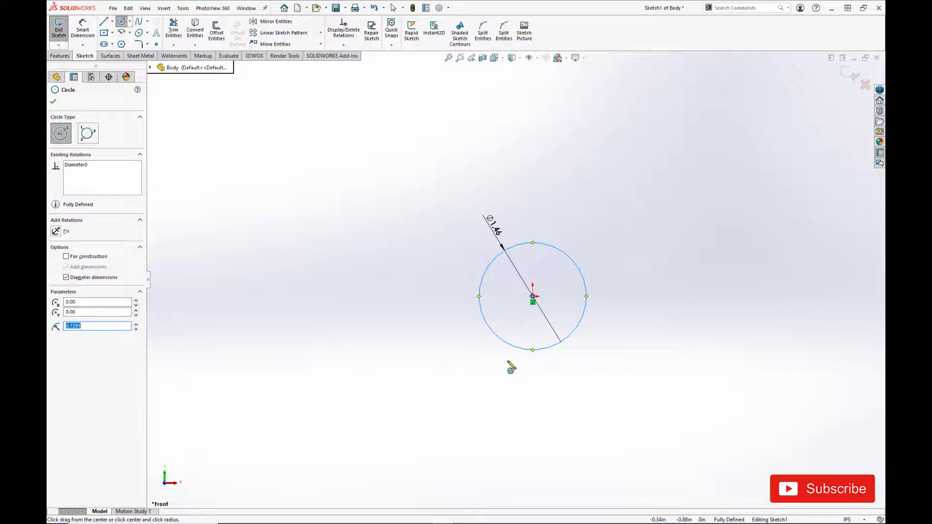
Draw a center rectangle below the circle.
click(103, 33)
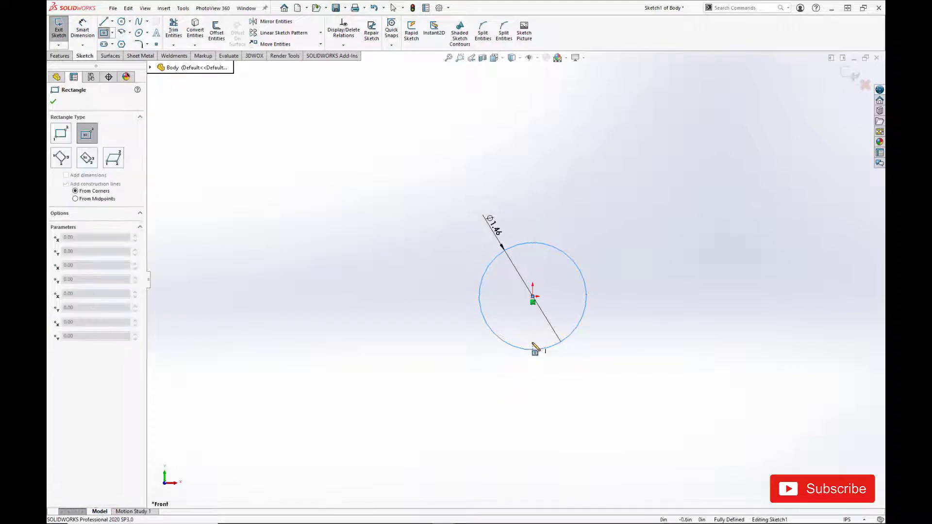
click(532, 399)
click(553, 477)
key(Escape)
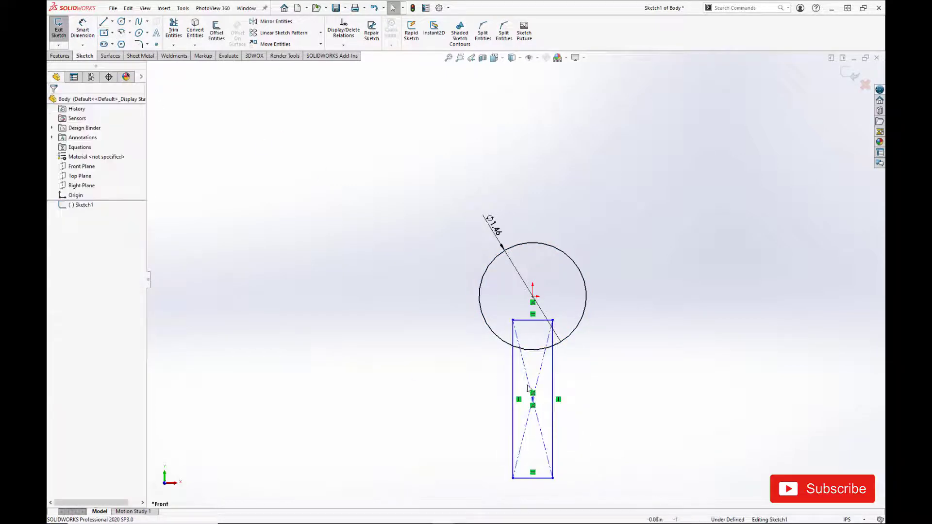
Dimension the rectangle 2.54 below the circle centre and 0.50 wide, aligned to the centre.
click(500, 411)
click(519, 437)
click(532, 472)
click(532, 296)
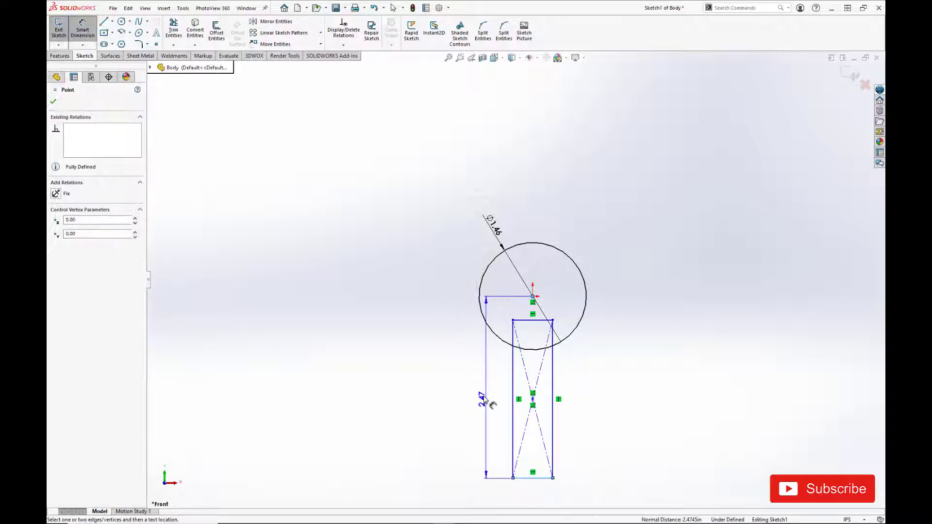
click(433, 386)
text(2.54)
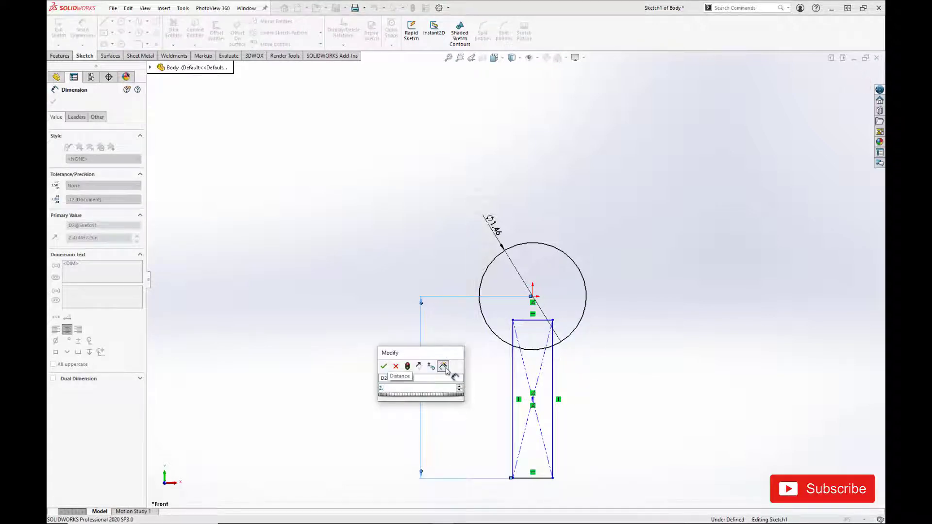
key(Return)
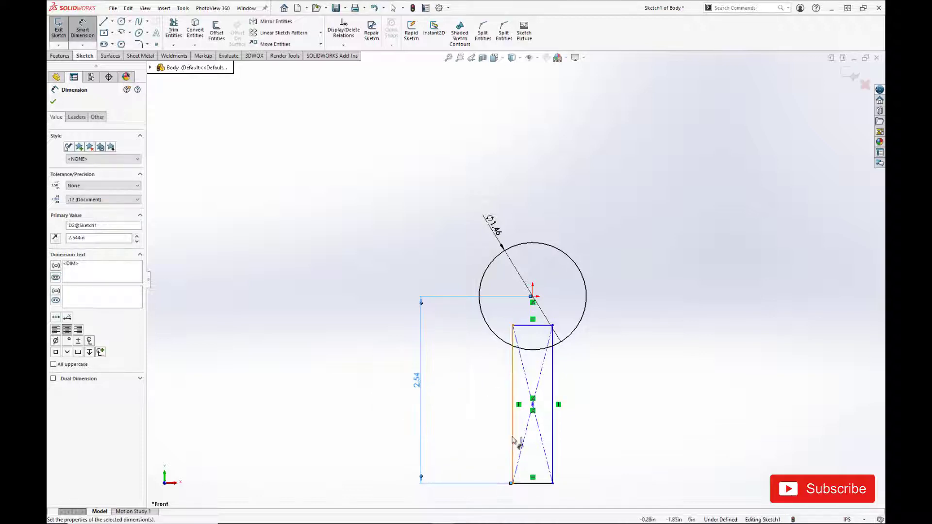
click(536, 482)
click(558, 498)
text(.5)
key(Return)
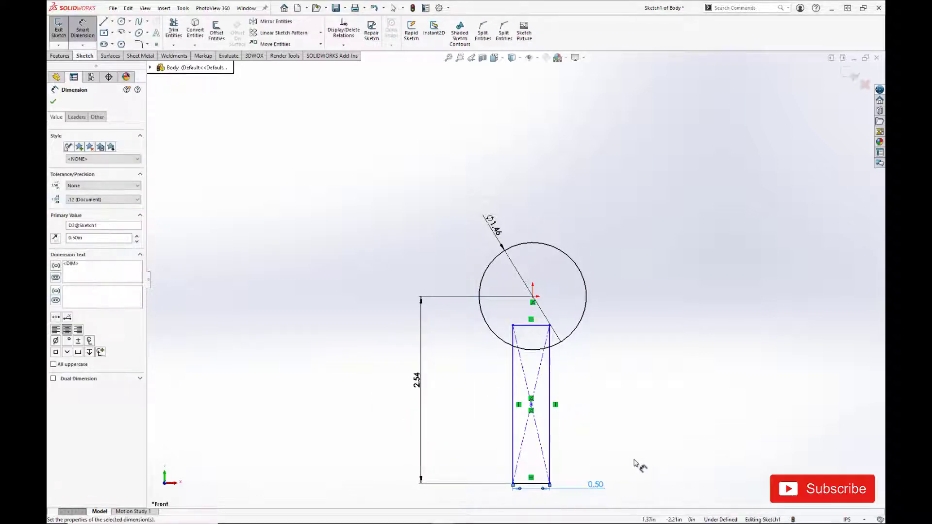
key(Escape)
click(533, 301)
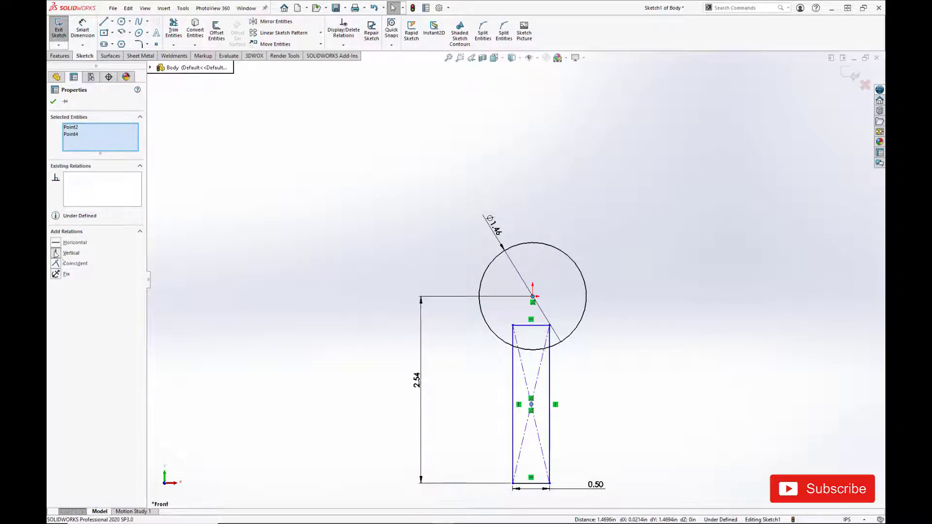
click(66, 263)
key(f)
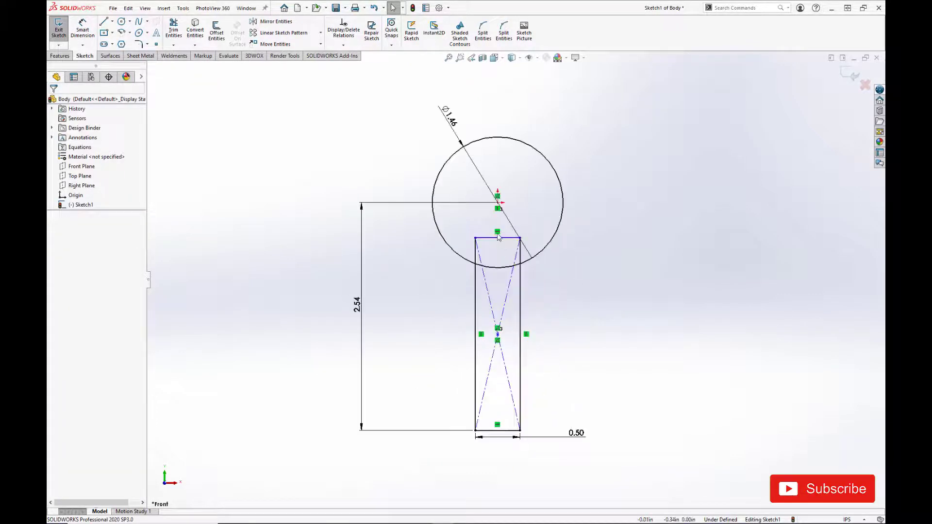
scroll(502, 230, down, 3)
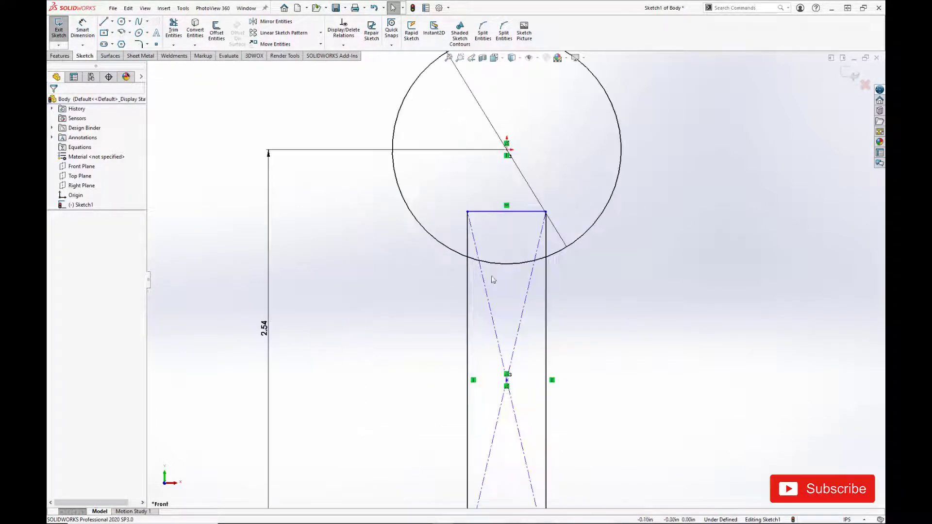
Draw a short step line on the rectangle's left edge and set its length.
click(104, 21)
click(472, 281)
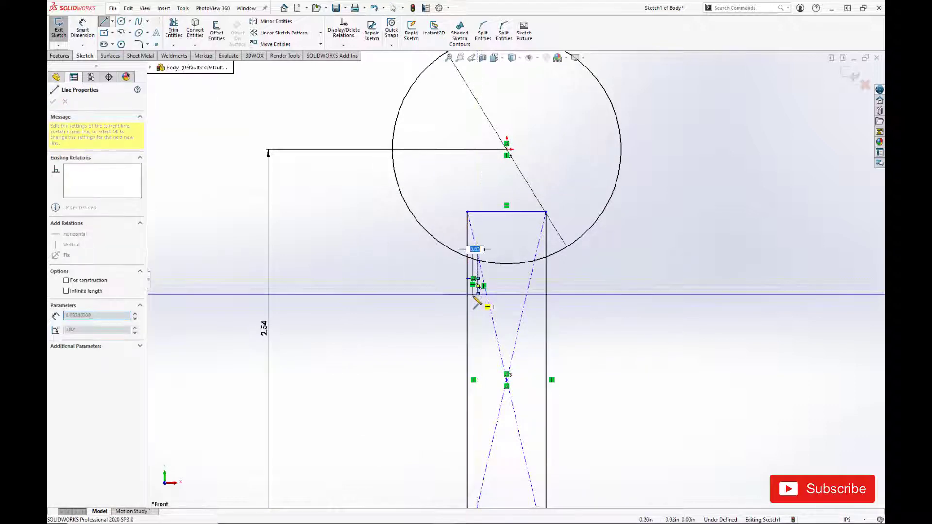
key(Escape)
scroll(470, 300, down, 4)
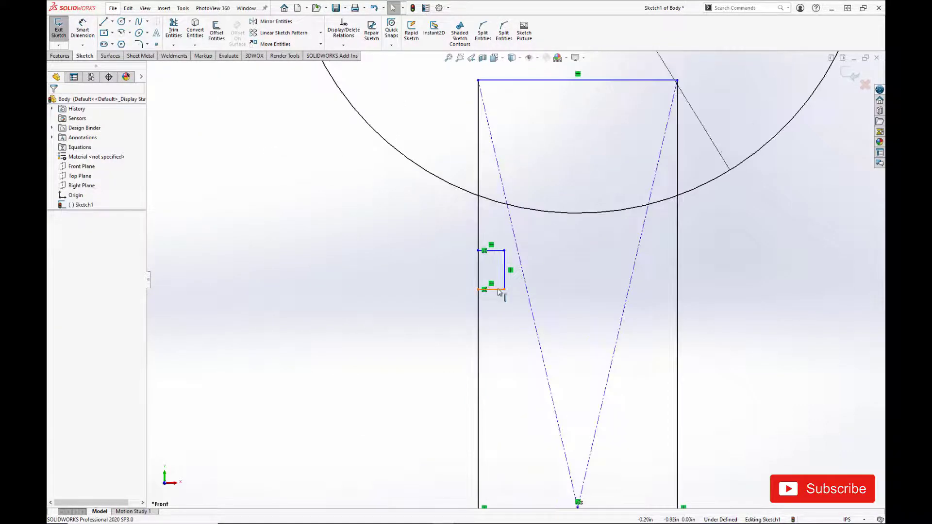
click(504, 297)
text(0.02)
key(Return)
scroll(521, 292, up, 4)
key(s)
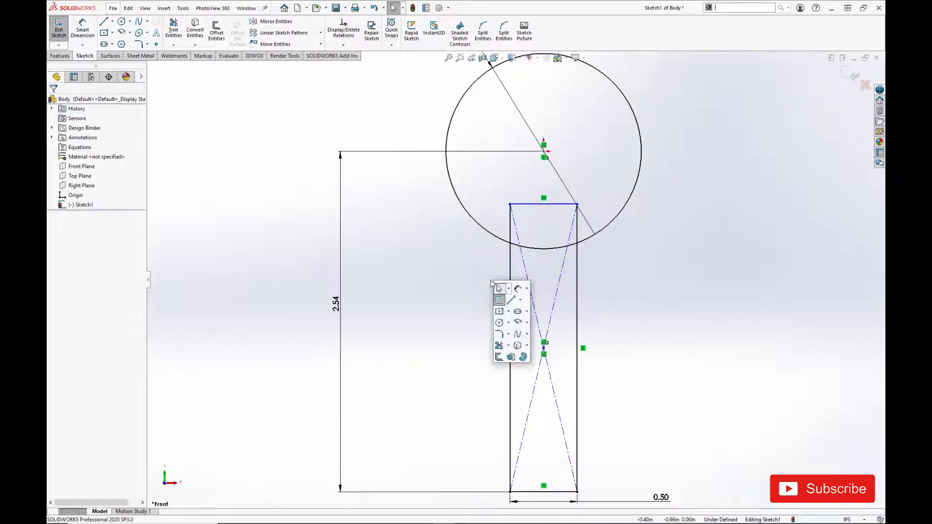
Draw an angled line from the step up to the circle and make it tangent.
click(512, 301)
click(509, 275)
click(462, 201)
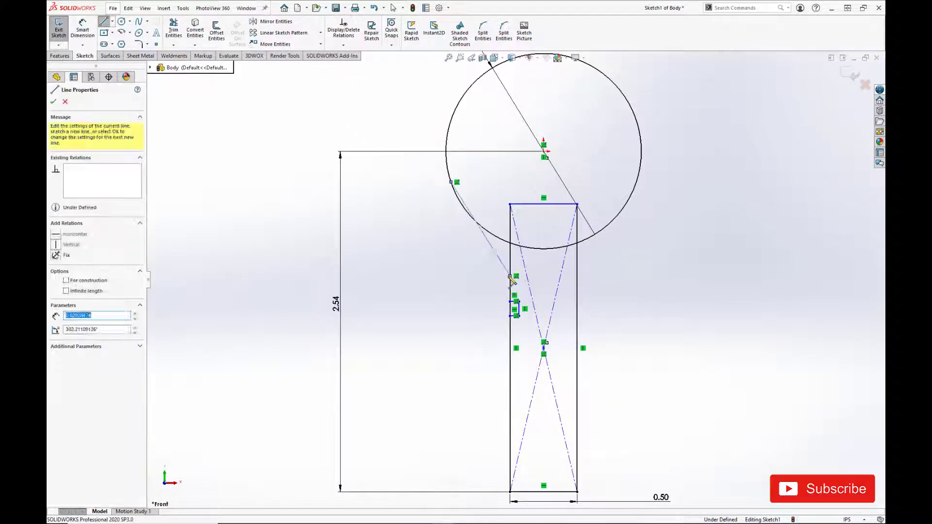
key(Escape)
mouse_move(462, 202)
mouse_down()
mouse_move(451, 181)
mouse_move(468, 208)
mouse_up()
ctrl+click(447, 168)
click(479, 209)
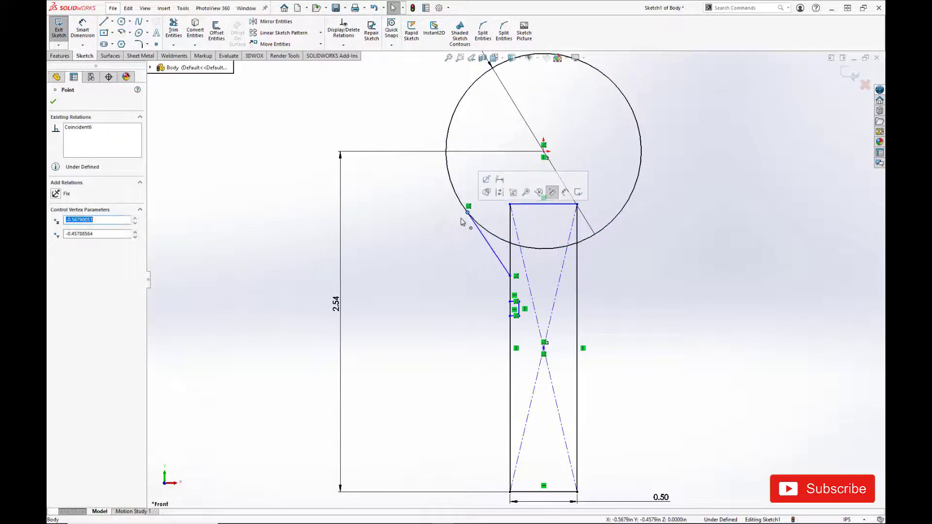
click(467, 211)
click(255, 264)
click(484, 233)
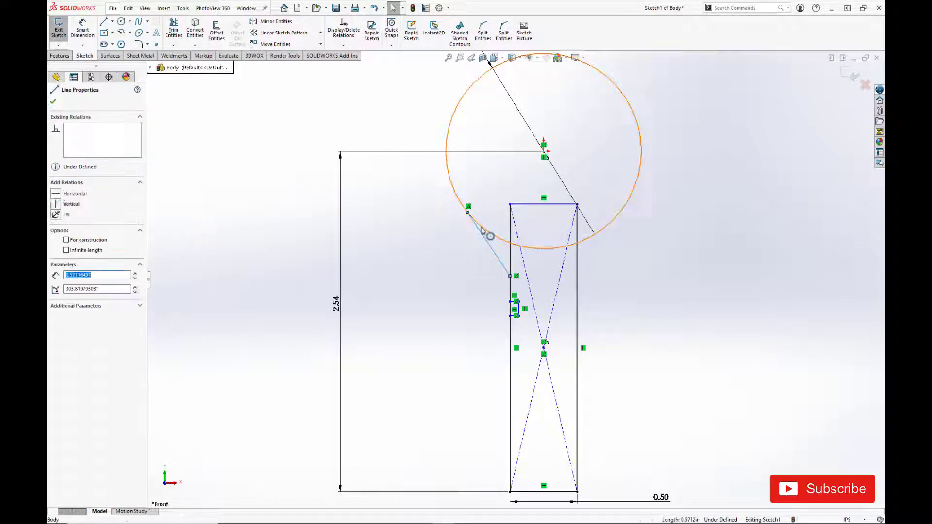
click(72, 243)
click(288, 260)
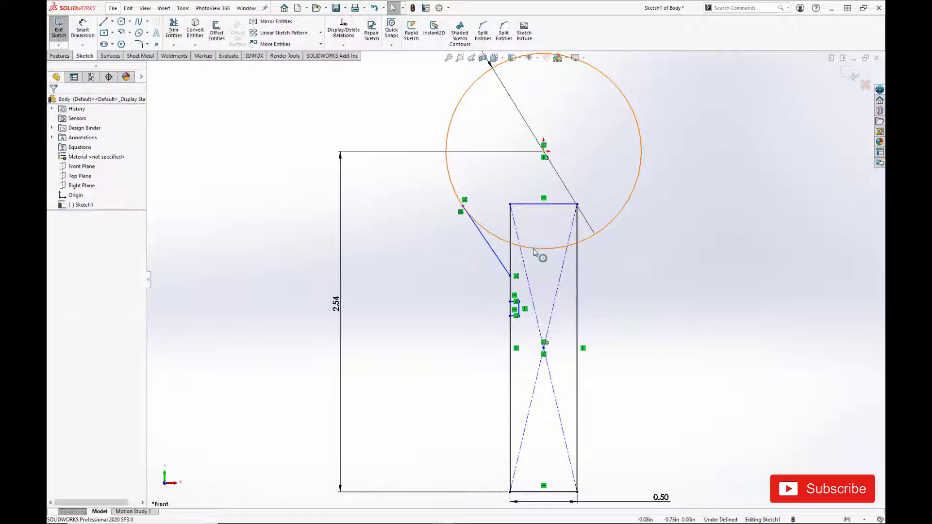
Dimension the angled line at 35° from the rectangle's left edge.
key(s)
click(562, 257)
click(500, 256)
click(502, 225)
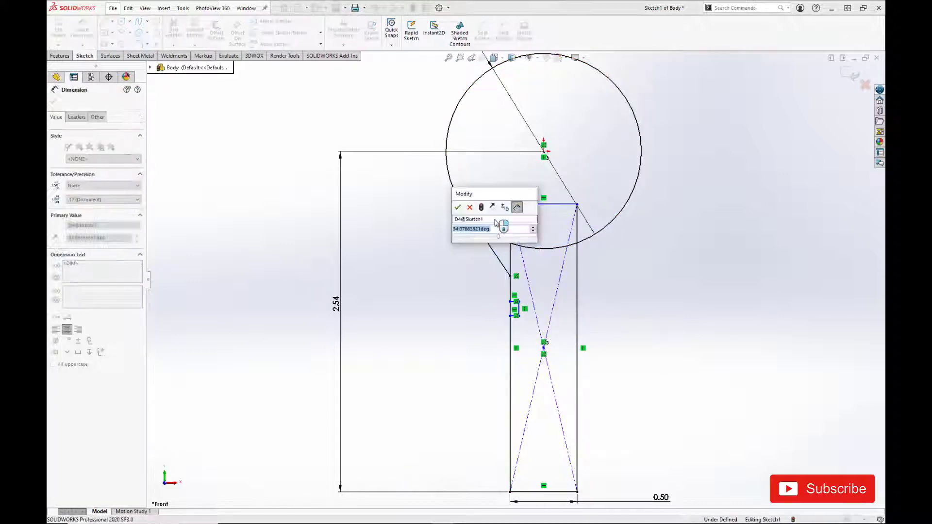
text(35)
key(Return)
key(Escape)
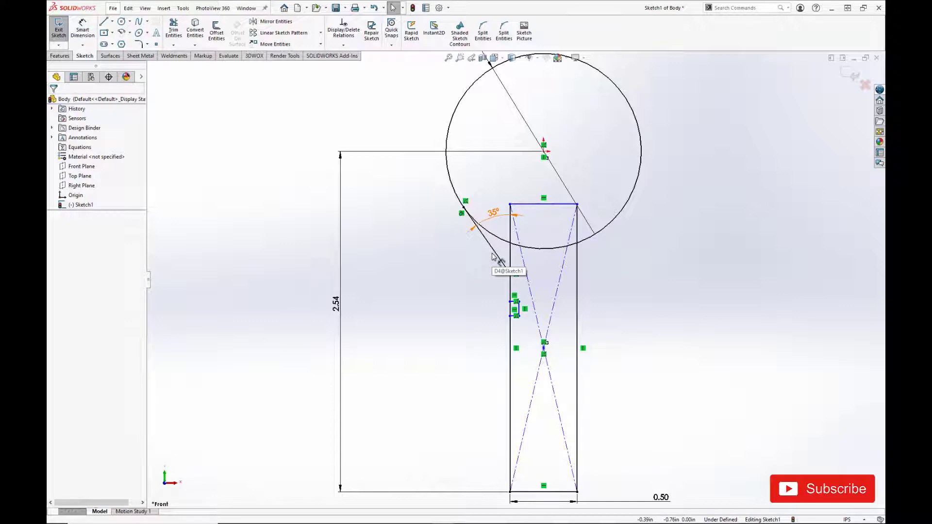
scroll(493, 257, down, 2)
scroll(492, 257, up, 1)
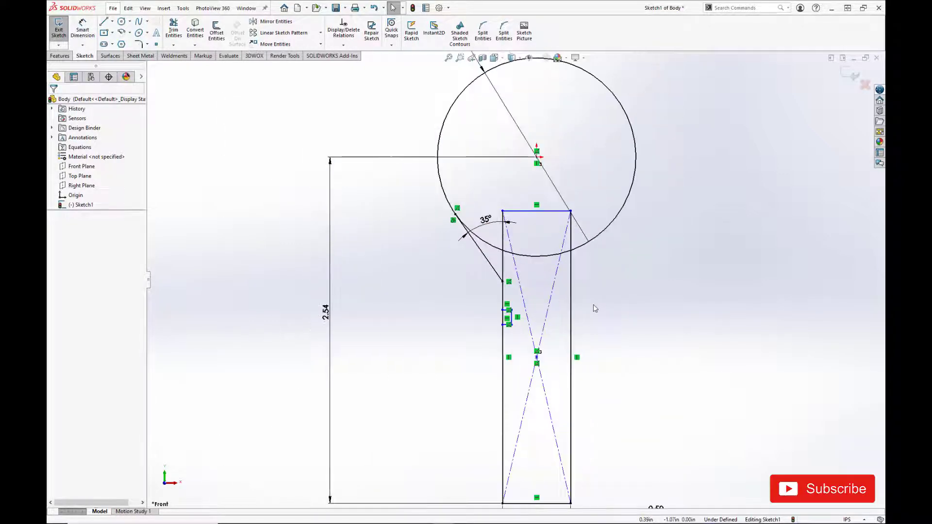
scroll(522, 312, down, 3)
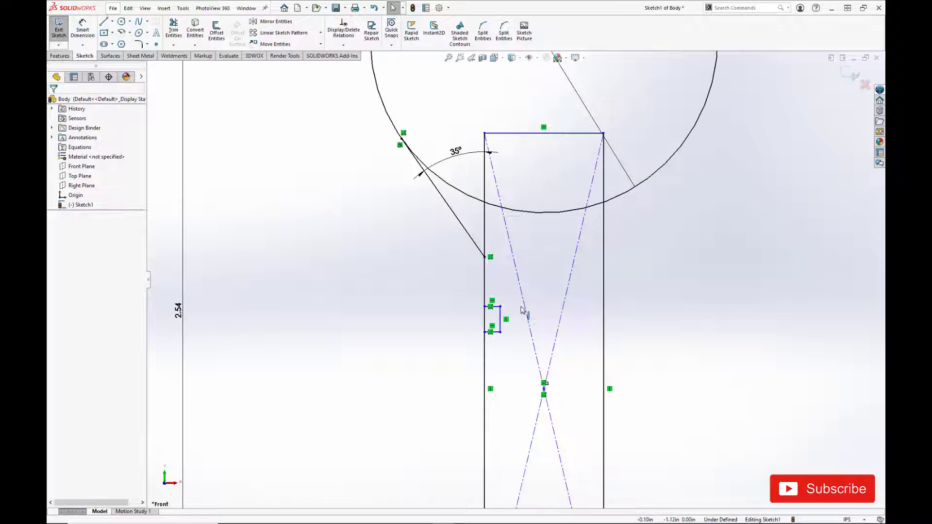
key(s)
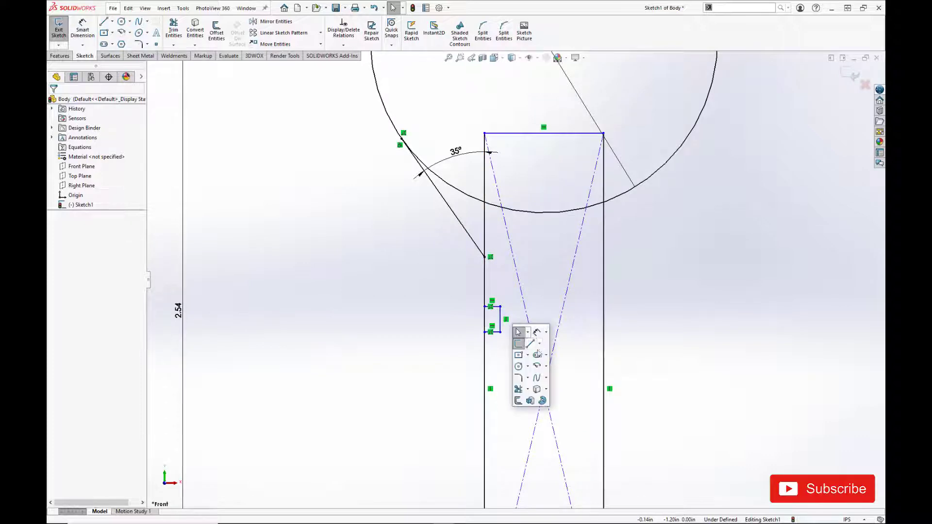
Draw a vertical centre line through the profile and trim away the right half.
click(544, 356)
scroll(546, 358, up, 4)
click(529, 461)
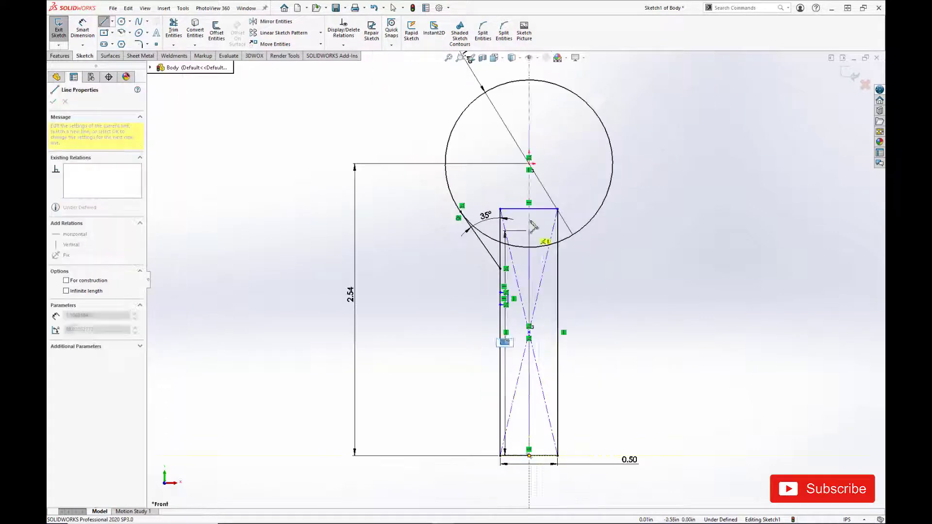
click(529, 75)
key(Escape)
key(s)
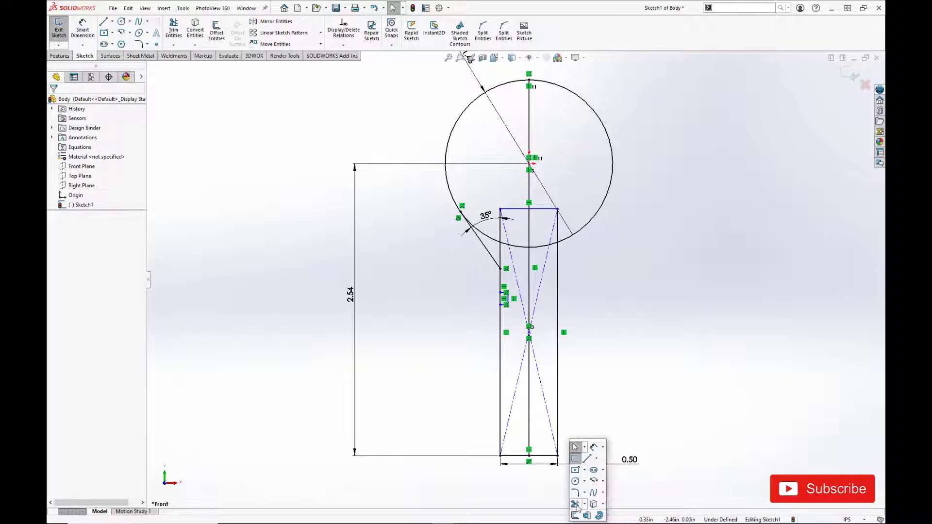
click(578, 508)
mouse_move(545, 474)
mouse_down()
mouse_move(559, 249)
mouse_move(518, 253)
mouse_move(530, 366)
mouse_up()
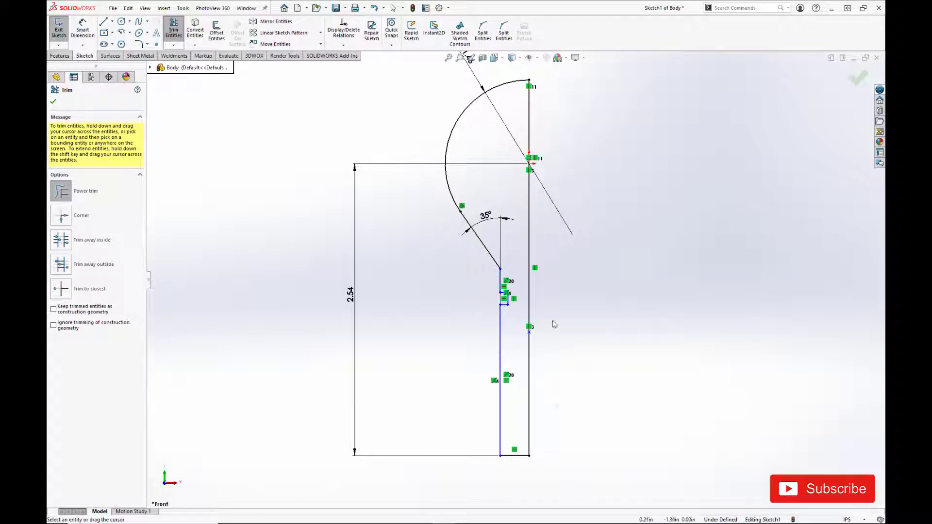
Redraw the vertical line closing the half-profile along the axis.
key(s)
click(582, 340)
click(530, 455)
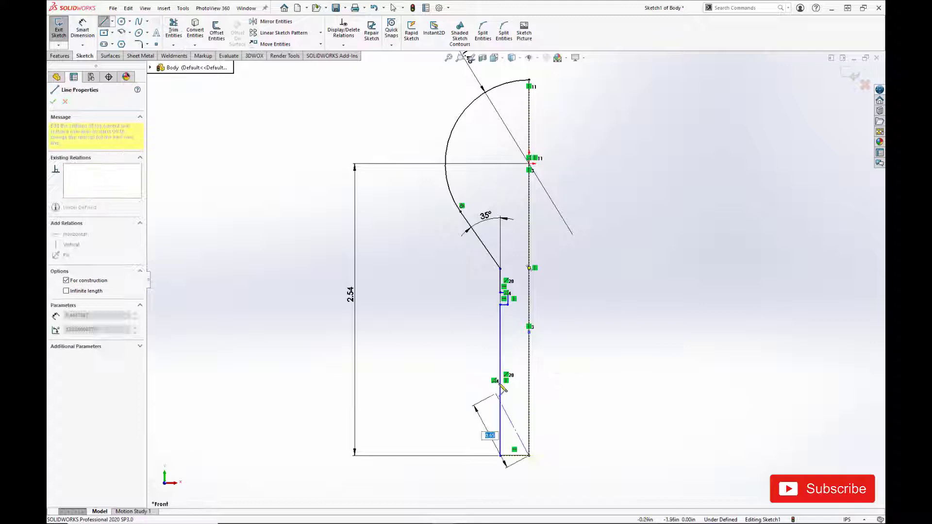
scroll(514, 279, up, 3)
click(521, 127)
key(Escape)
scroll(520, 270, down, 5)
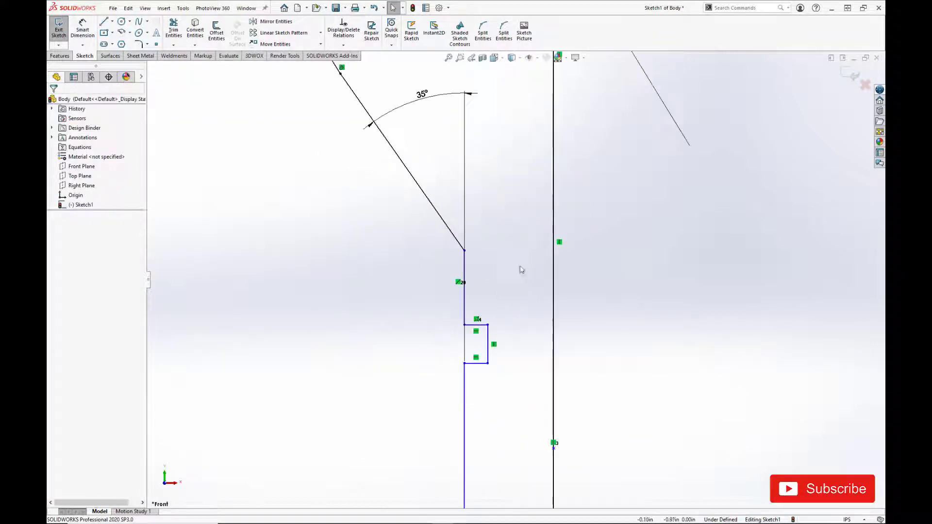
click(464, 288)
scroll(516, 277, up, 1)
click(421, 276)
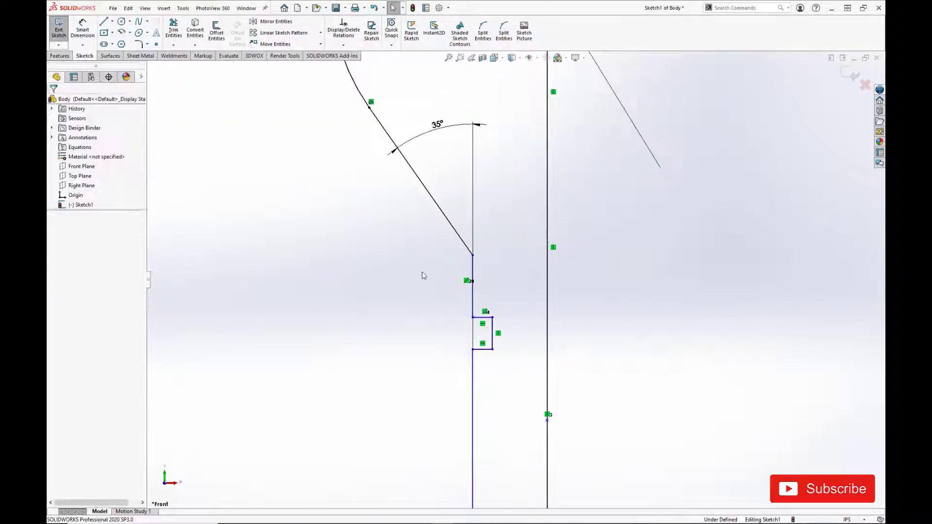
scroll(426, 288, up, 2)
scroll(502, 321, up, 1)
Dimension the neck step at 1.47 and merge the short line's end with the outline.
click(504, 326)
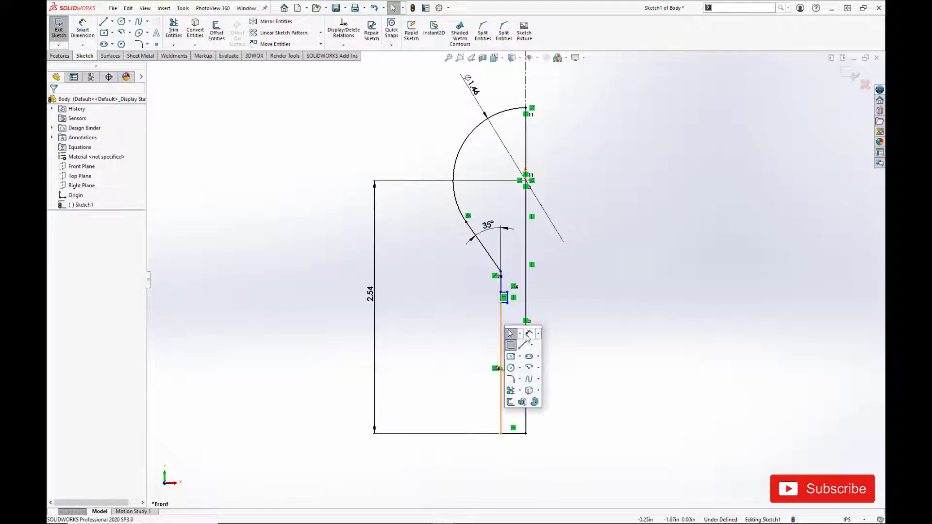
click(527, 339)
click(512, 433)
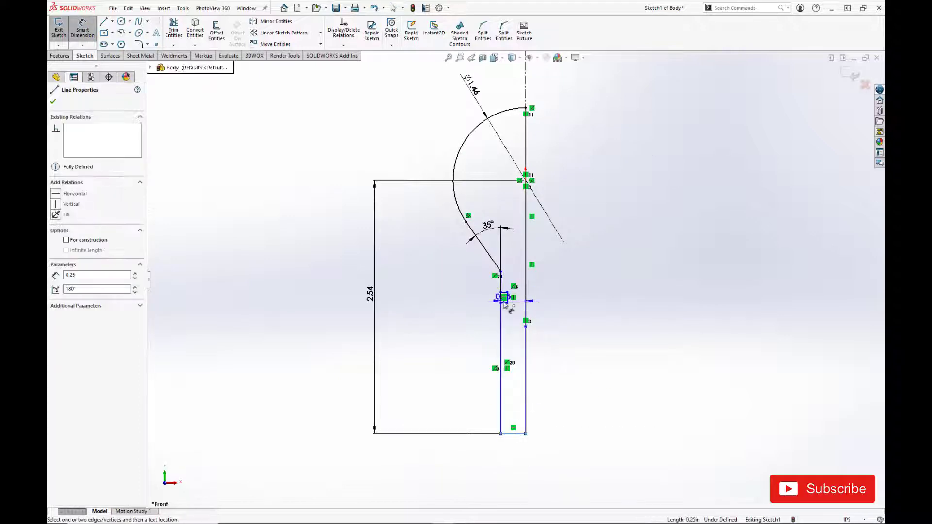
click(501, 321)
click(468, 336)
text(1.4)
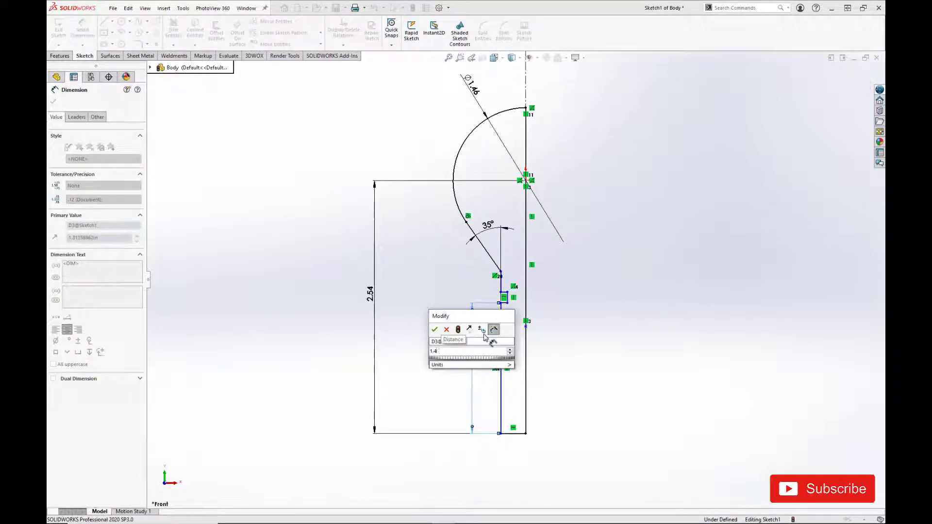
key(Return)
scroll(510, 298, up, 4)
scroll(503, 295, up, 3)
drag(492, 290, 492, 191)
click(458, 192)
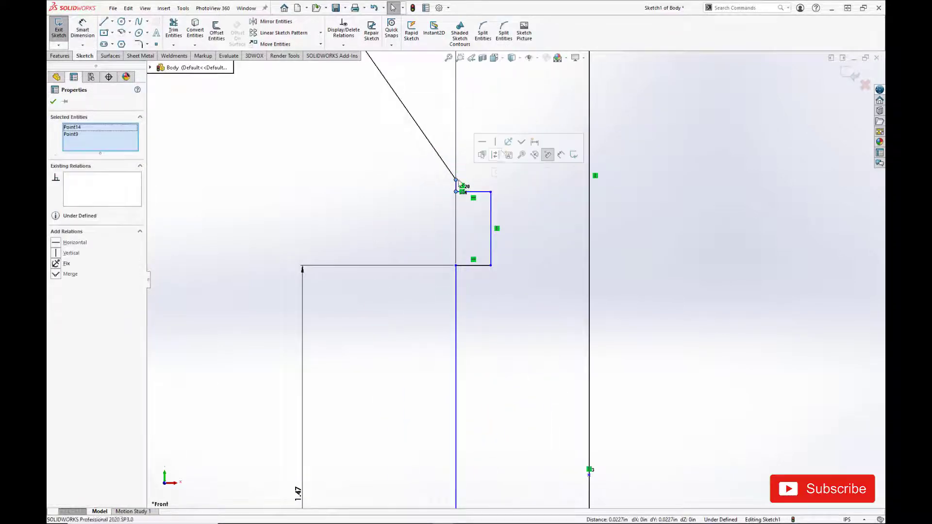
click(522, 143)
scroll(510, 219, down, 3)
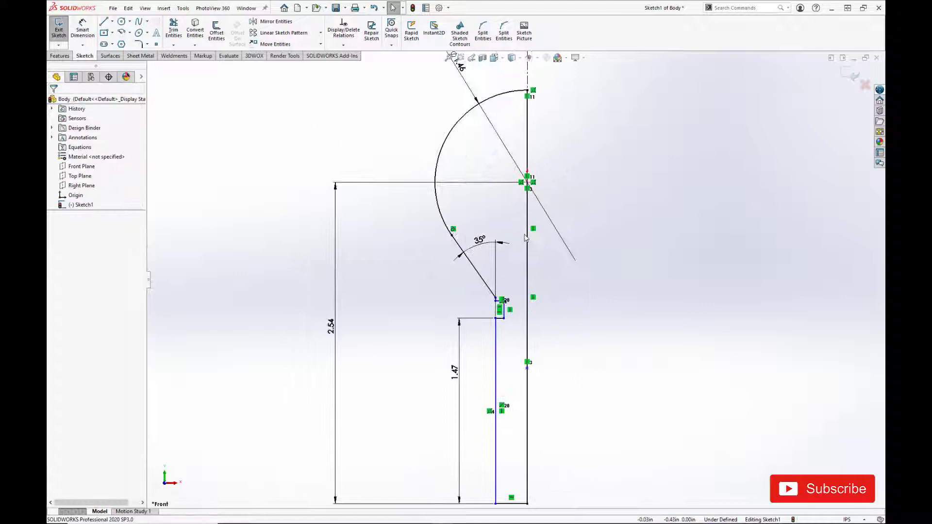
scroll(530, 190, down, 1)
scroll(518, 367, up, 2)
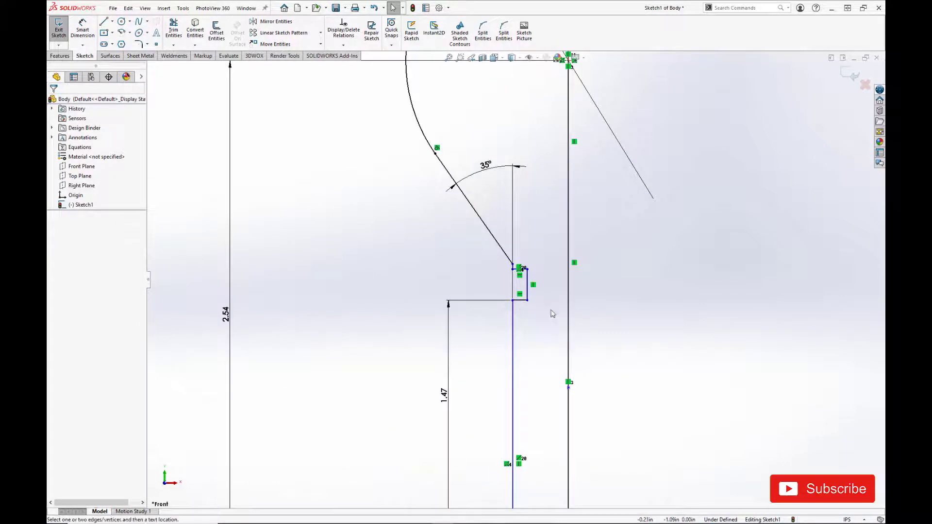
Dimension the notch offset 0.44 and the neck width 0.50.
right_drag(551, 313, 551, 284)
click(521, 287)
scroll(575, 304, down, 1)
scroll(572, 303, down, 2)
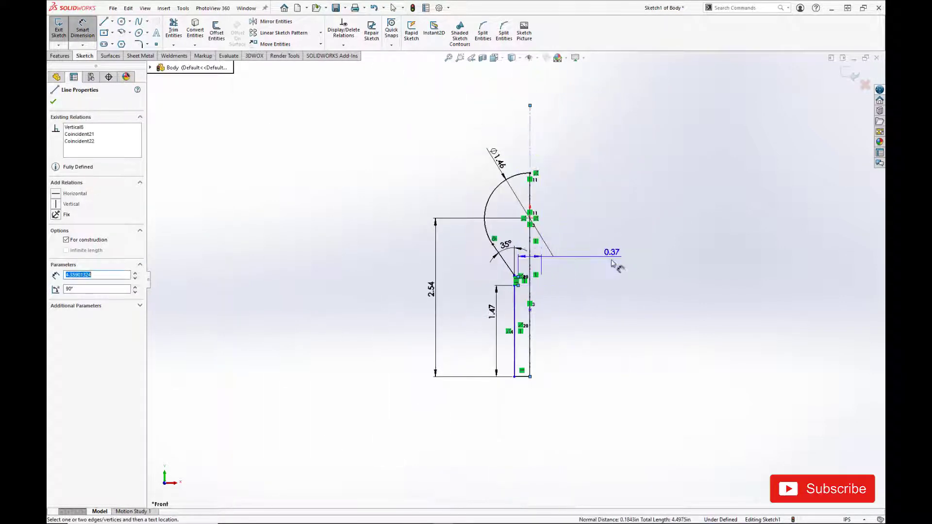
scroll(554, 276, up, 3)
click(500, 294)
text(0.4405)
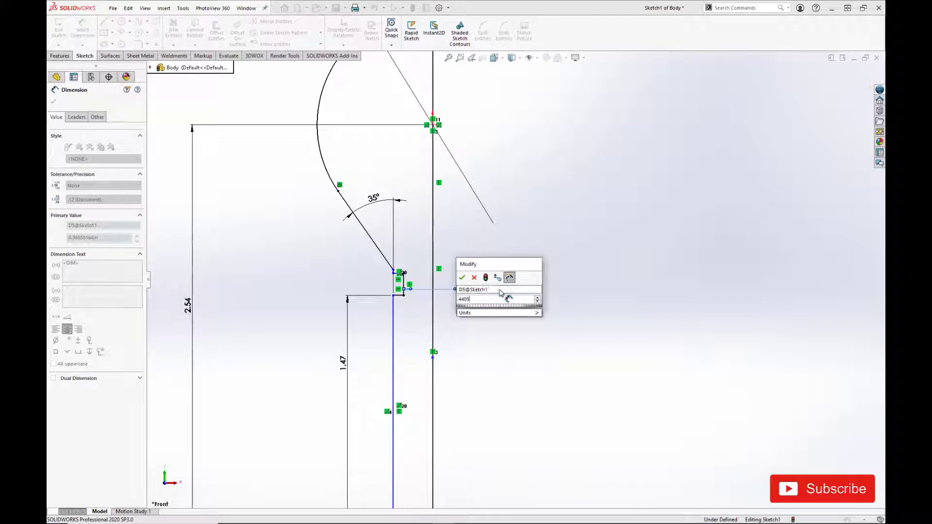
key(Return)
key(Escape)
scroll(506, 313, down, 2)
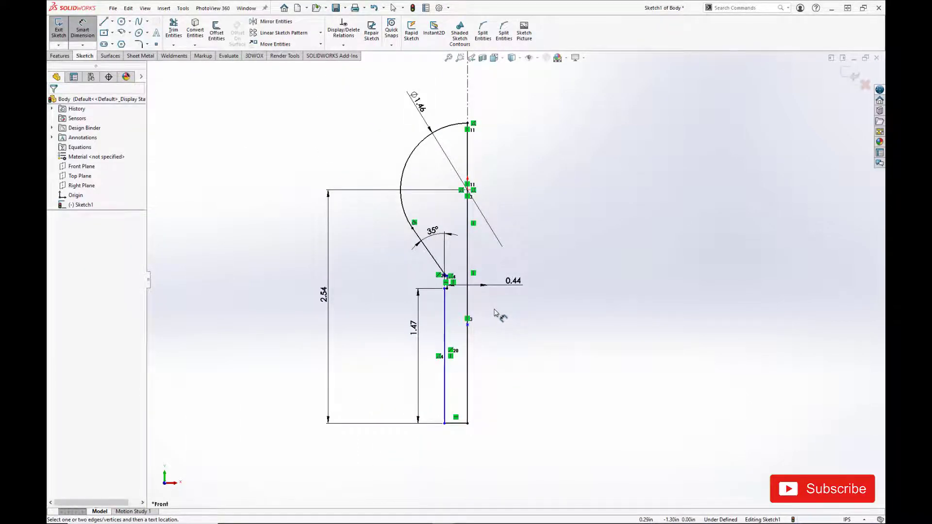
scroll(495, 314, down, 2)
scroll(495, 313, down, 3)
scroll(448, 323, up, 2)
scroll(448, 323, up, 1)
key(Escape)
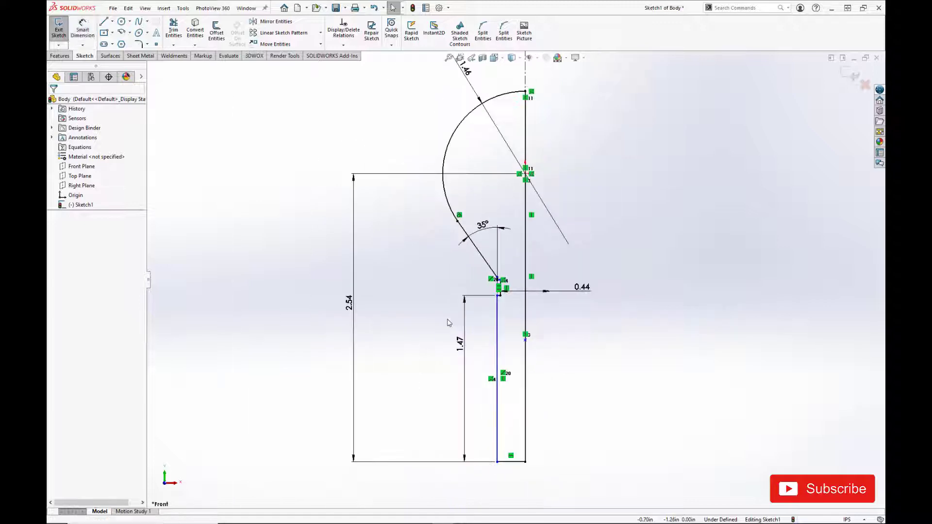
click(524, 400)
scroll(514, 279, up, 3)
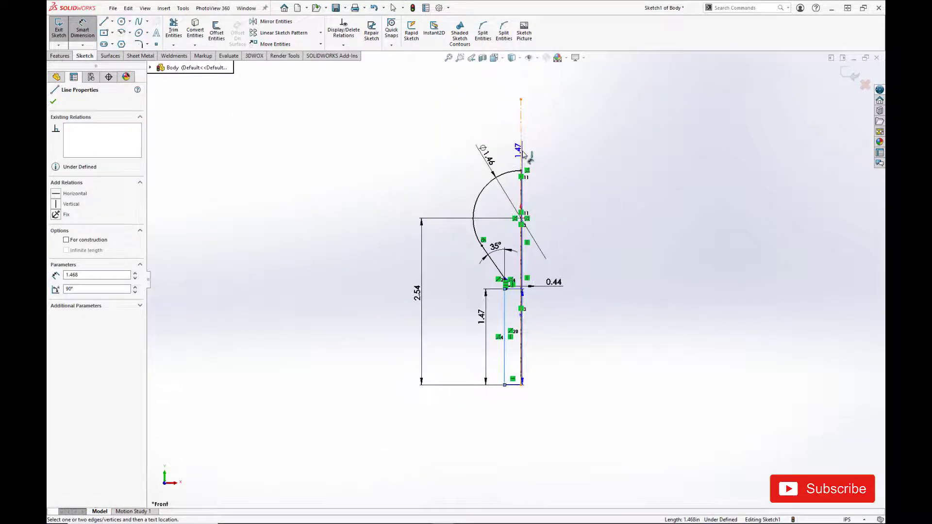
click(562, 375)
key(Return)
scroll(513, 291, down, 5)
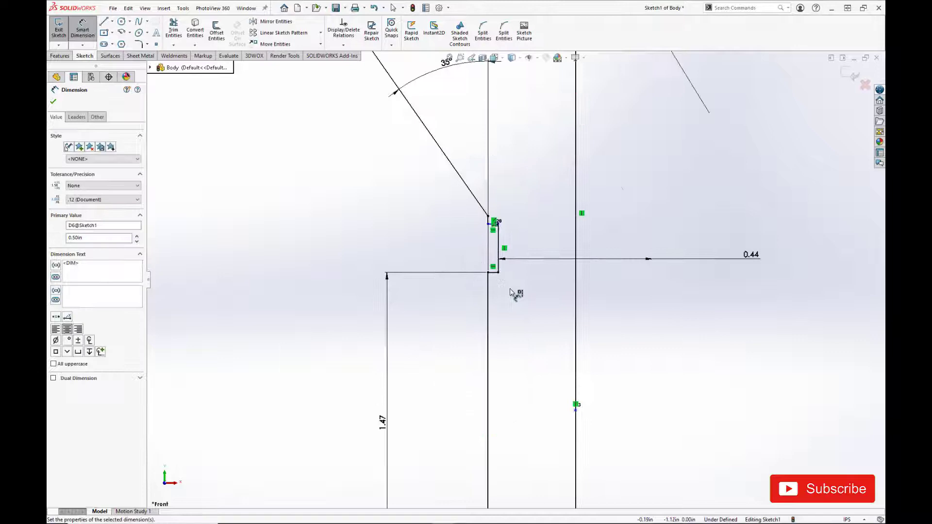
scroll(506, 245, down, 3)
Merge the diagonal line's end point with the notch corner.
key(s)
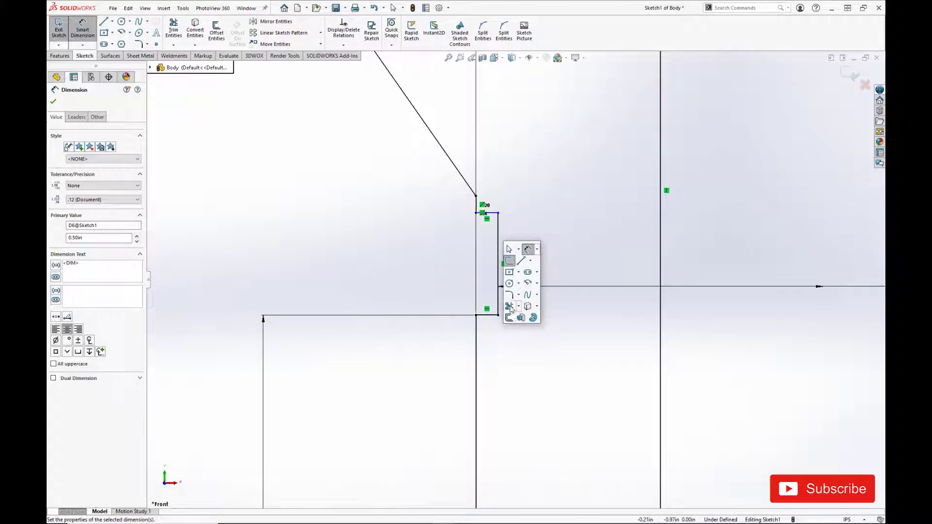
click(510, 307)
key(Escape)
click(475, 196)
ctrl+click(476, 213)
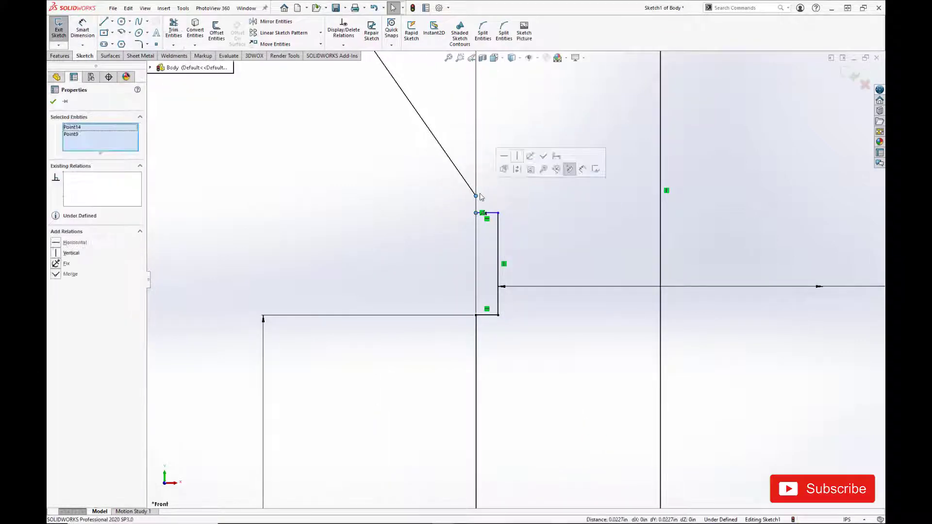
click(564, 169)
scroll(558, 234, up, 3)
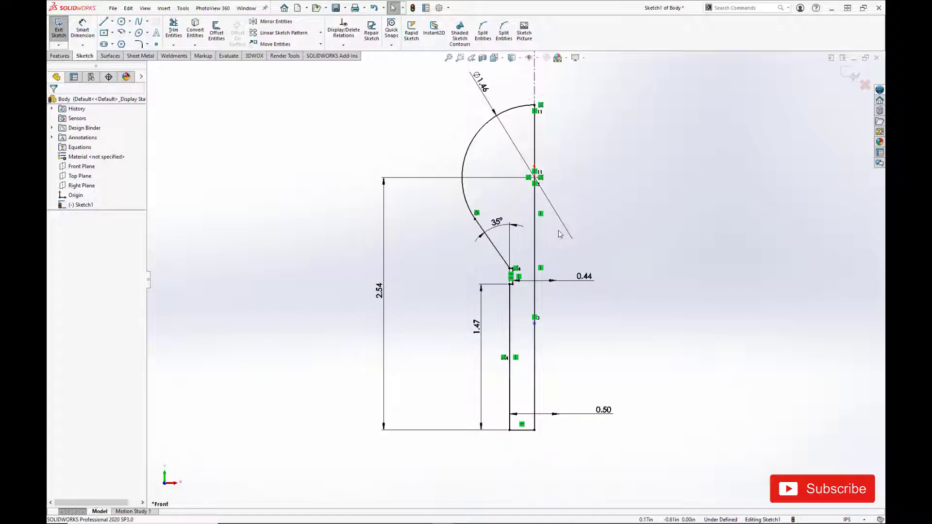
scroll(558, 234, up, 1)
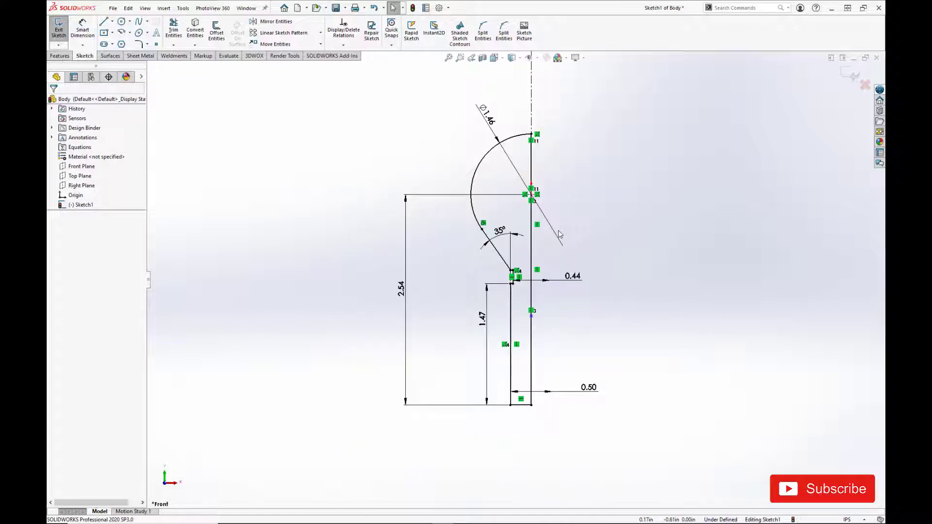
Exit the sketch and revolve the half-profile into the solid Revolve1.
click(67, 41)
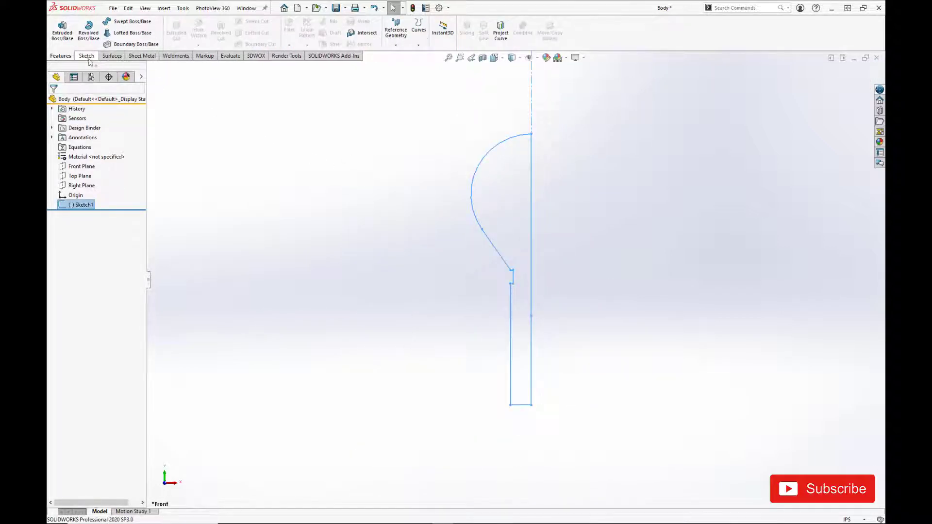
click(88, 32)
click(59, 103)
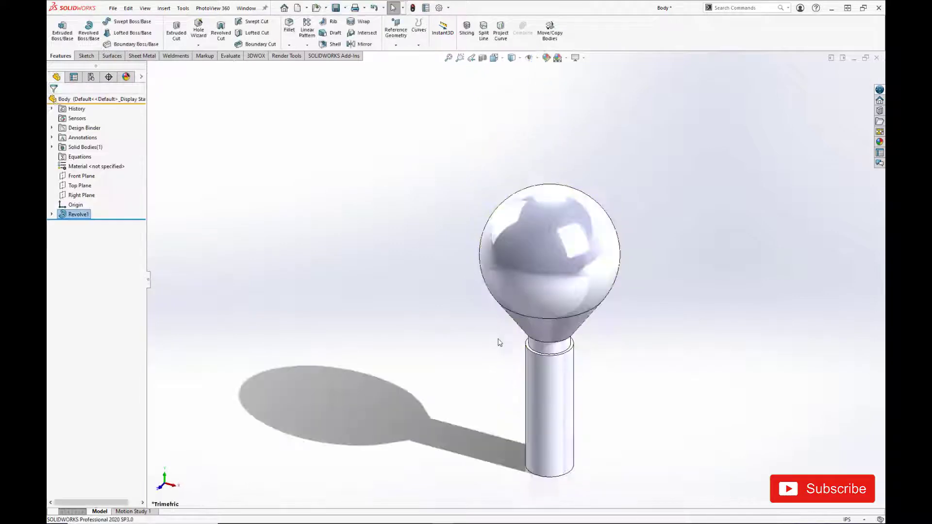
scroll(531, 283, down, 5)
scroll(531, 283, down, 1)
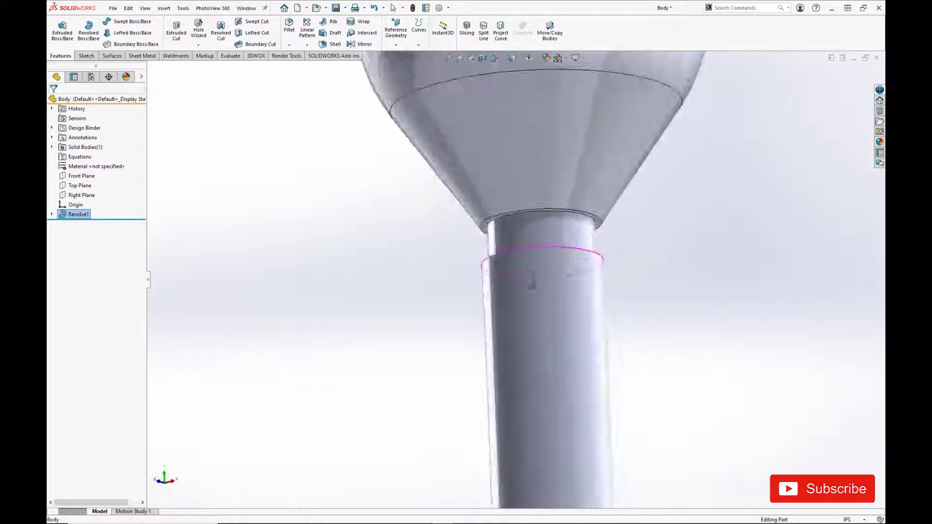
scroll(531, 283, up, 5)
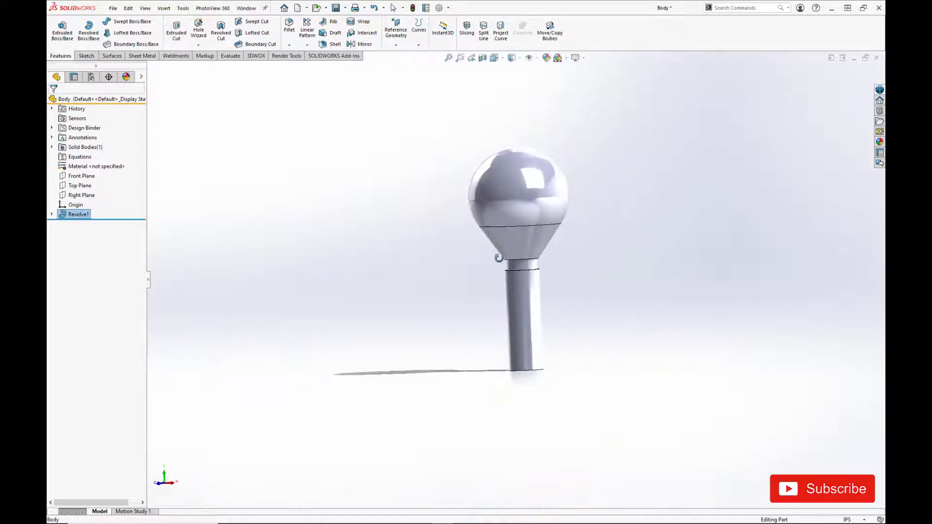
Sketch on the Right Plane a vertical centerline up from the origin.
click(81, 195)
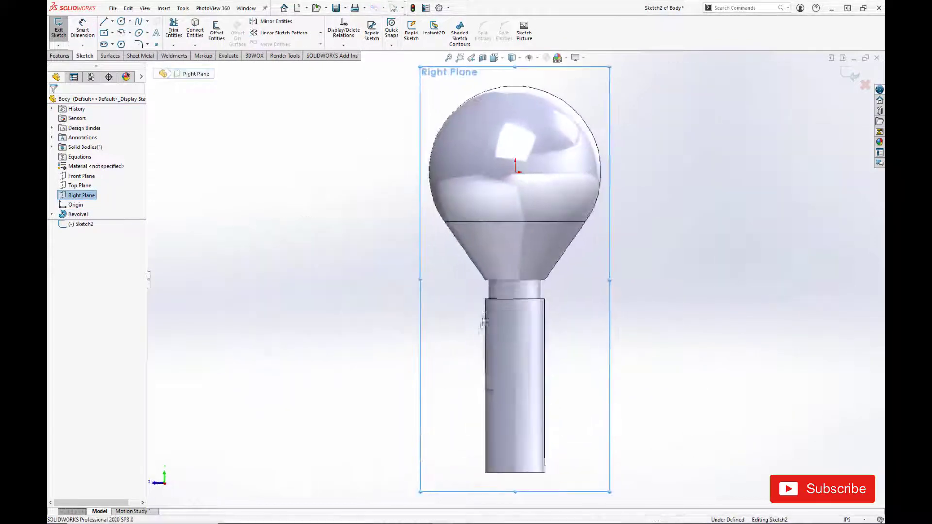
key(s)
click(512, 338)
click(515, 174)
scroll(516, 176, up, 3)
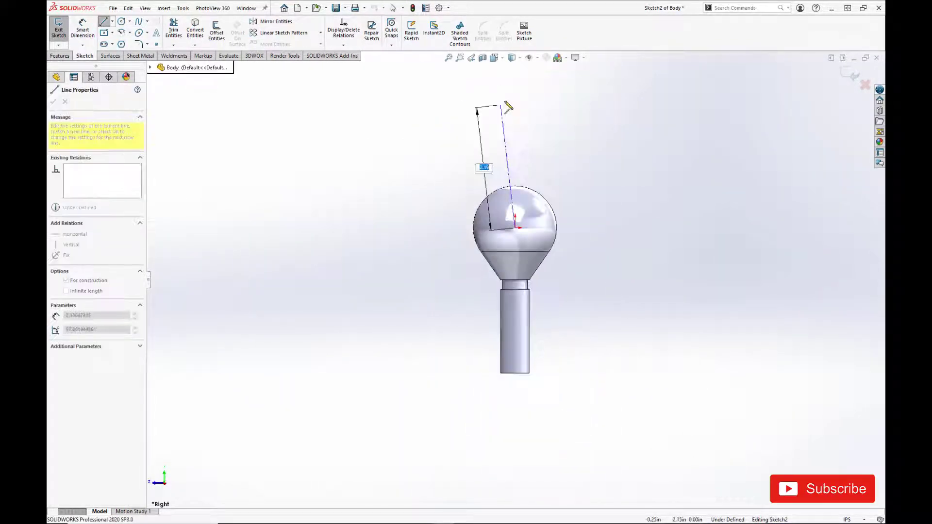
click(492, 94)
key(Escape)
scroll(510, 182, down, 3)
Draw a center rectangle centred on the ball.
key(s)
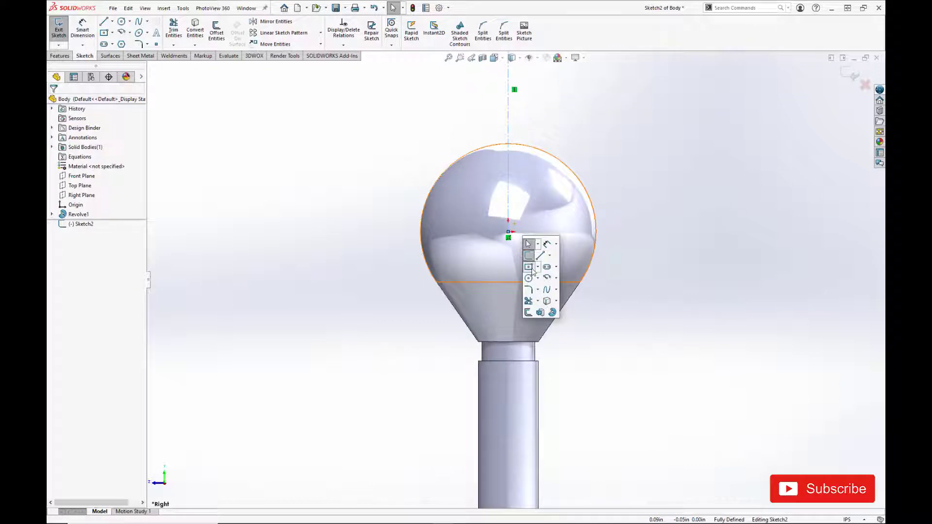
click(528, 267)
click(453, 238)
click(413, 155)
key(Escape)
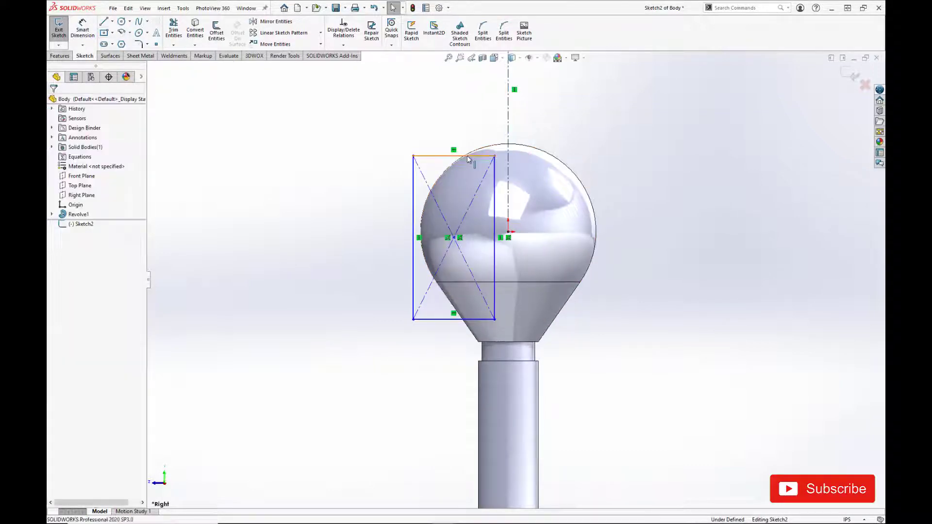
Make the rectangle's top and left edges tangent to the ball outline.
click(468, 156)
ctrl+click(499, 147)
click(588, 118)
key(Escape)
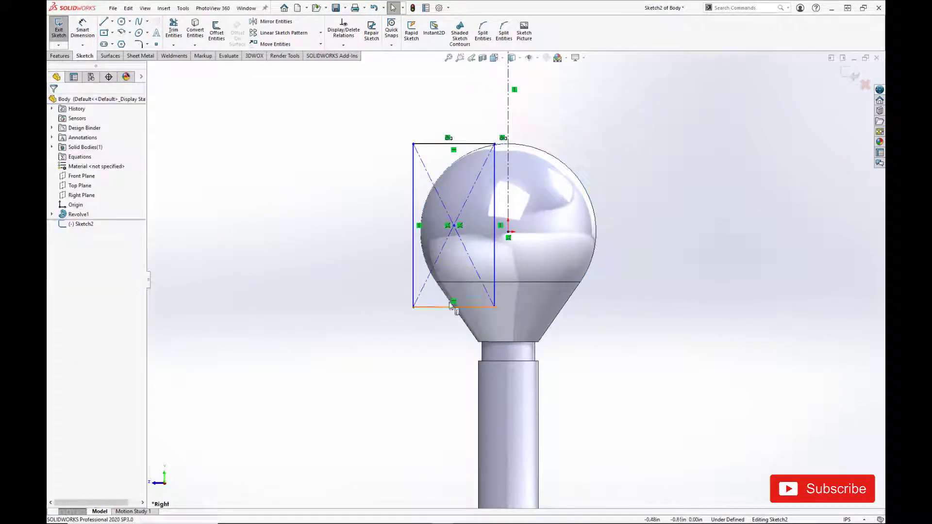
click(413, 240)
ctrl+click(424, 211)
click(510, 217)
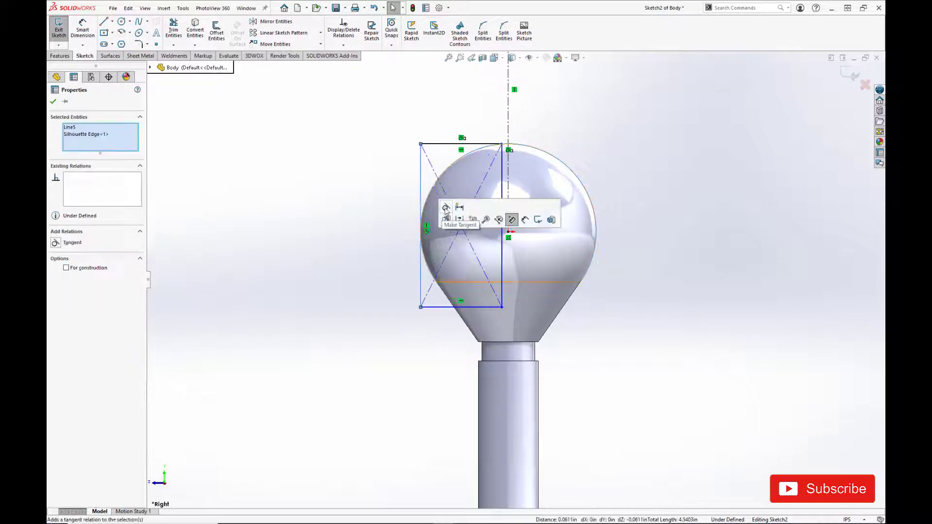
key(Escape)
Dimension the rectangle's right edge from the centerline and extend its bottom edge downward.
click(500, 282)
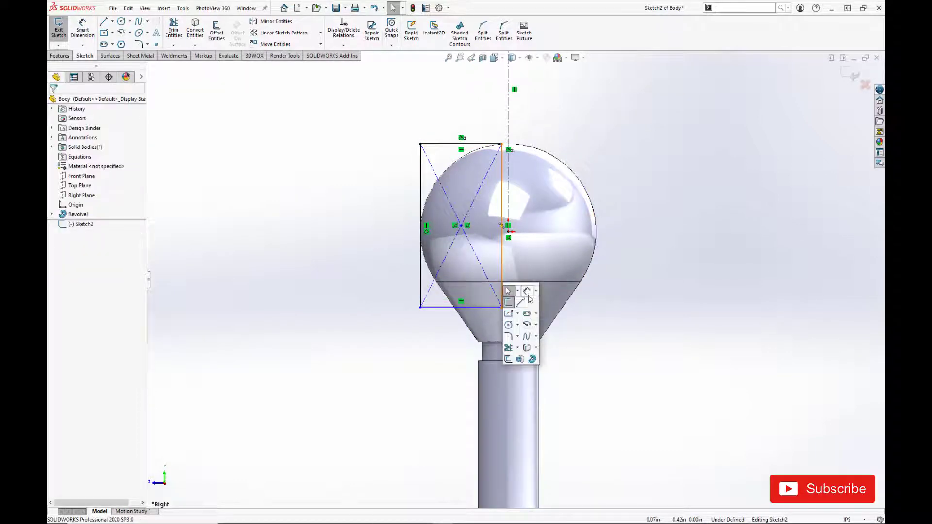
click(535, 294)
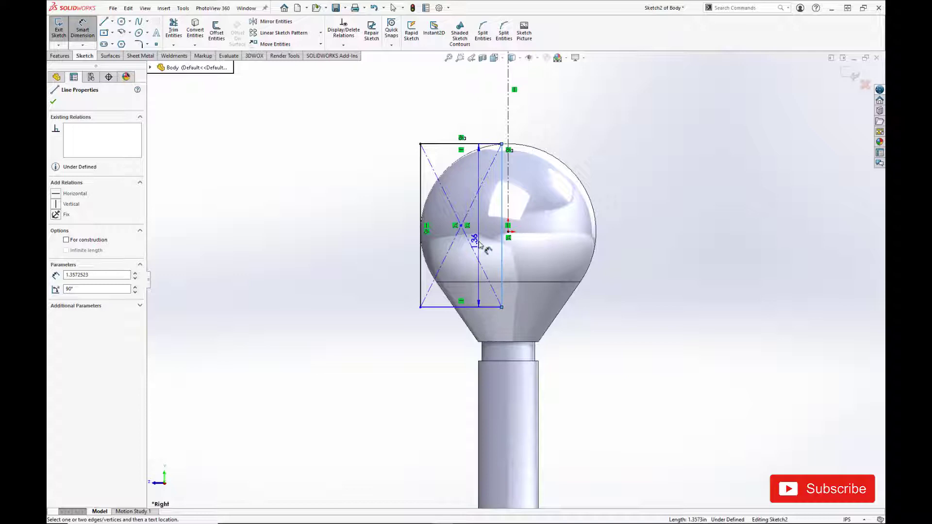
click(508, 102)
click(513, 120)
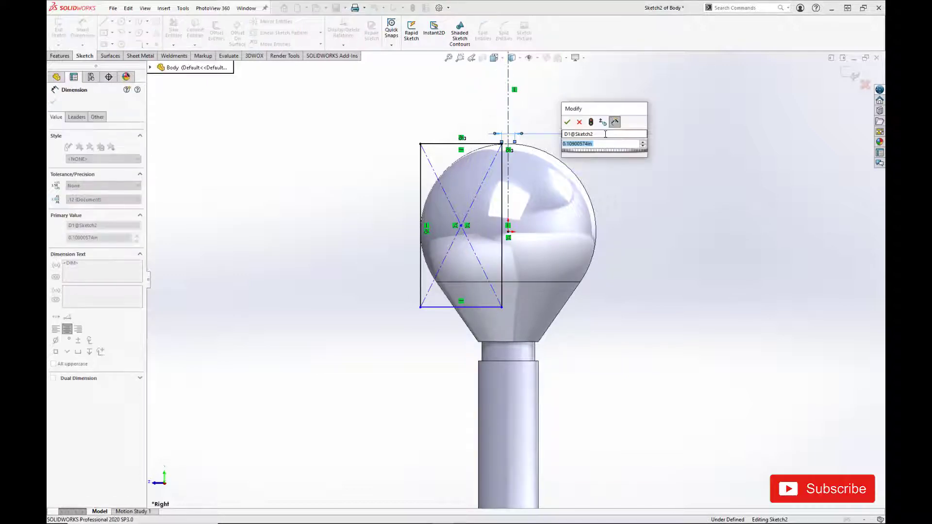
text(0.375)
key(Return)
scroll(608, 142, up, 2)
scroll(513, 240, down, 3)
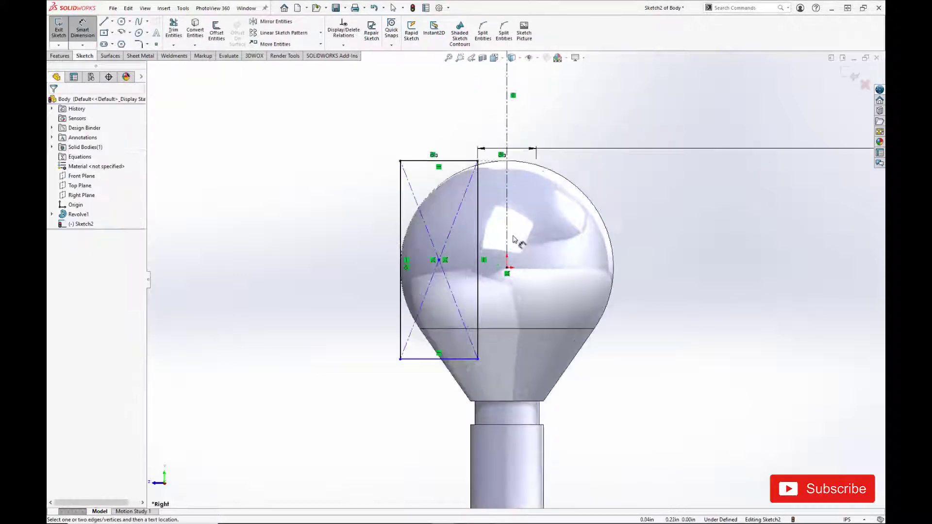
key(Escape)
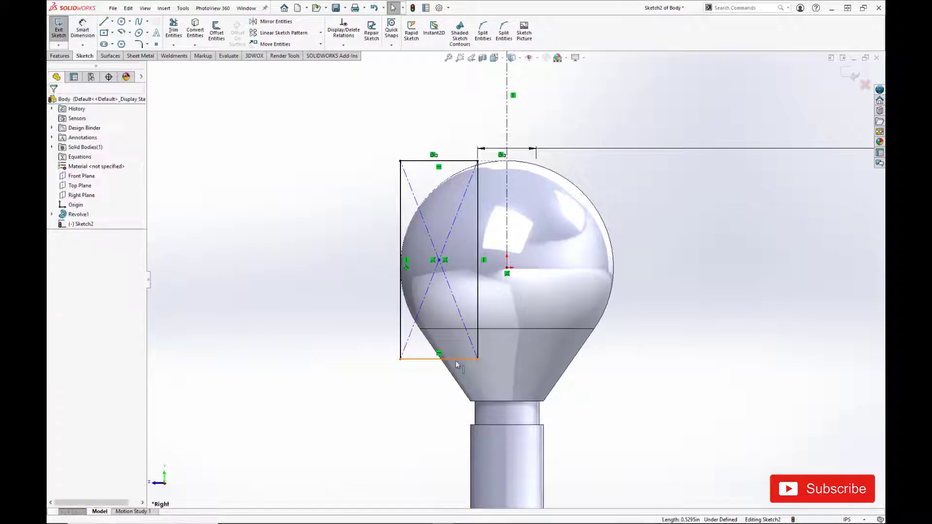
drag(457, 357, 458, 400)
key(f)
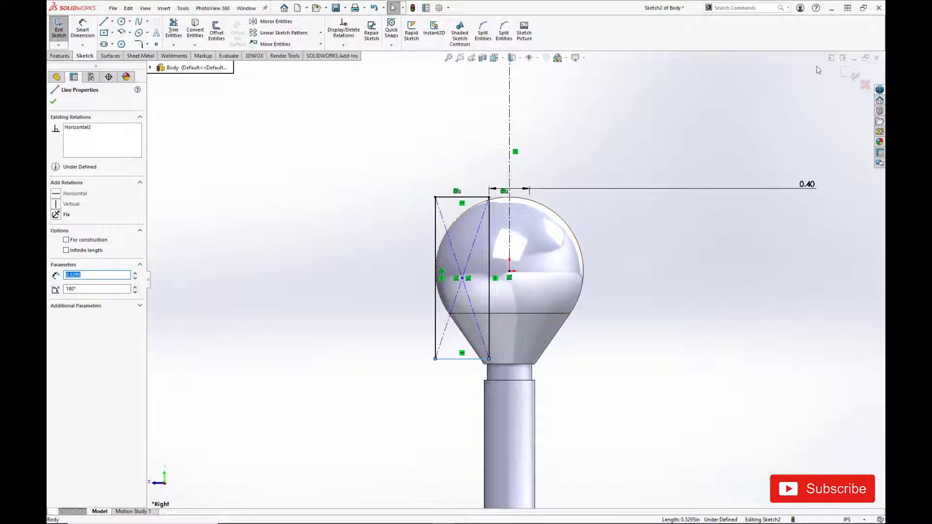
Cut the rectangle through the ball with a Mid Plane extruded cut (Cut-Extrude1).
click(844, 72)
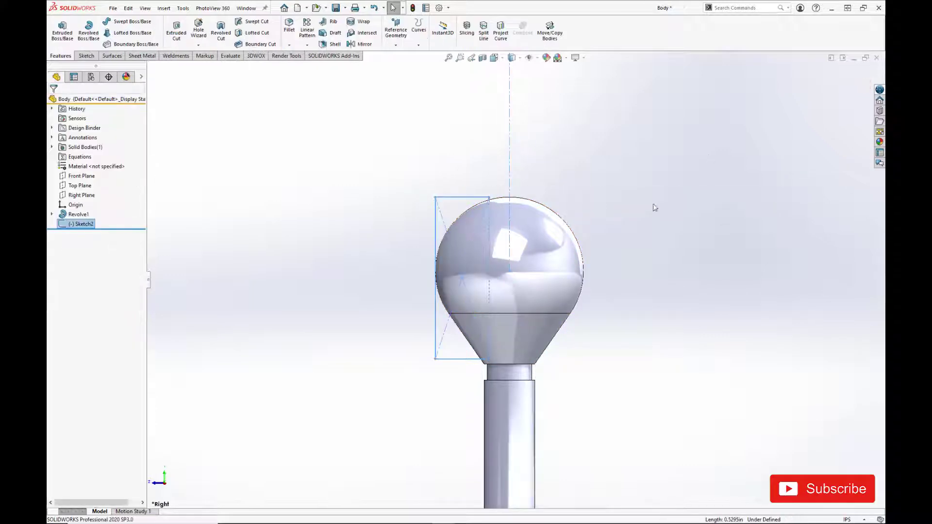
click(177, 33)
click(100, 153)
click(80, 207)
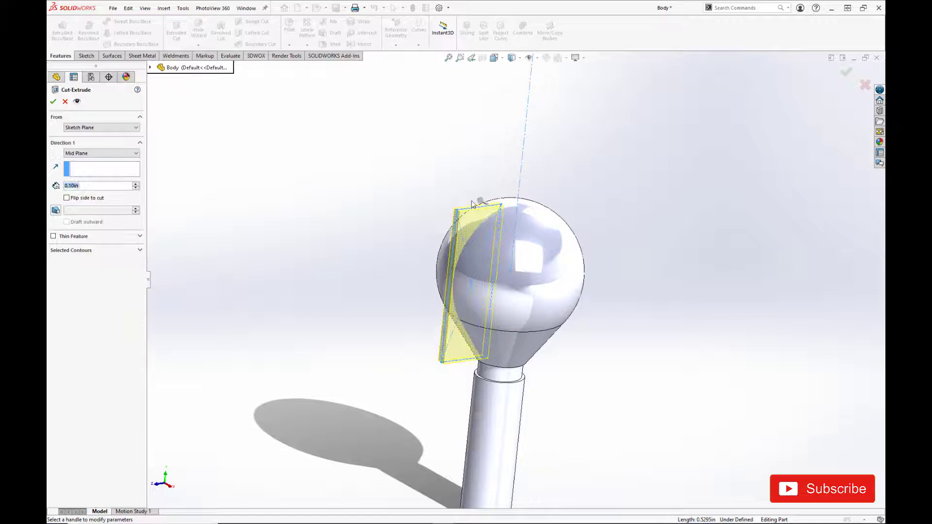
drag(472, 205, 414, 185)
click(53, 100)
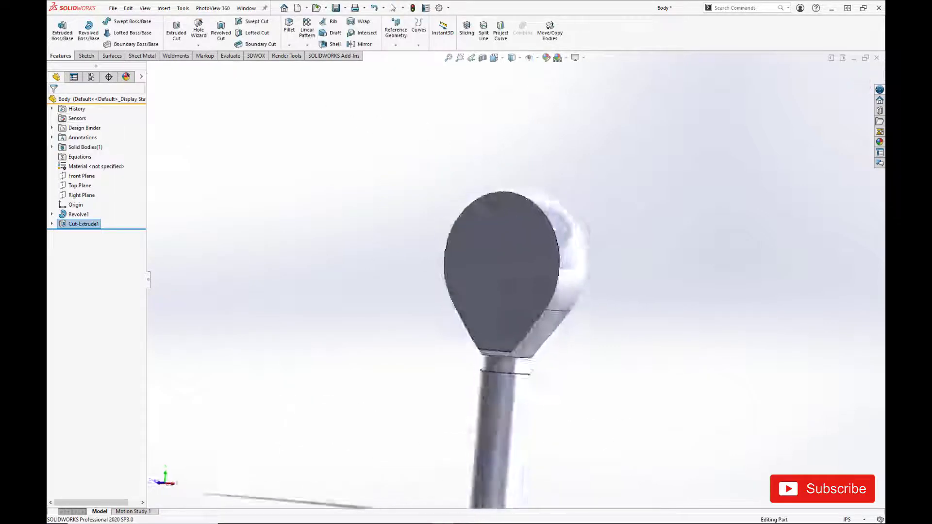
Mirror Cut-Extrude1 about the Right Plane as Mirror1.
click(306, 44)
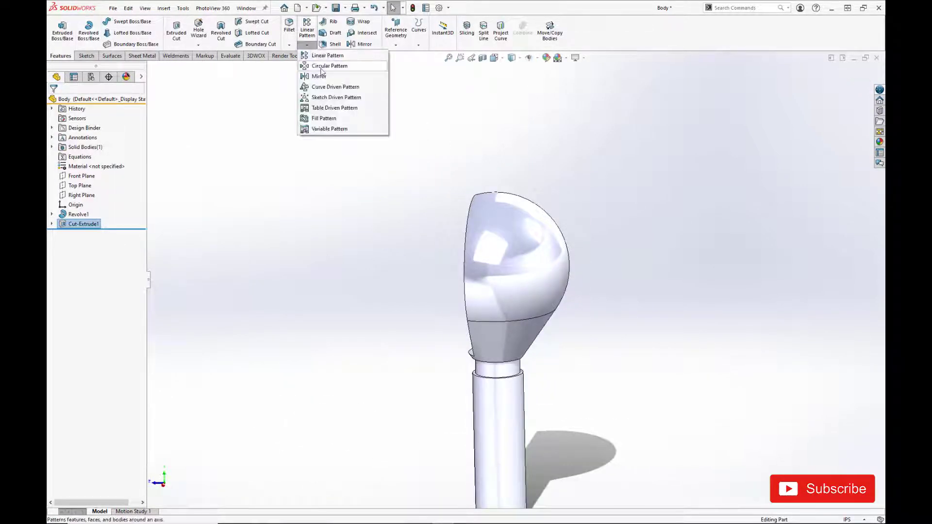
click(331, 76)
middle_drag(270, 197, 534, 241)
click(151, 67)
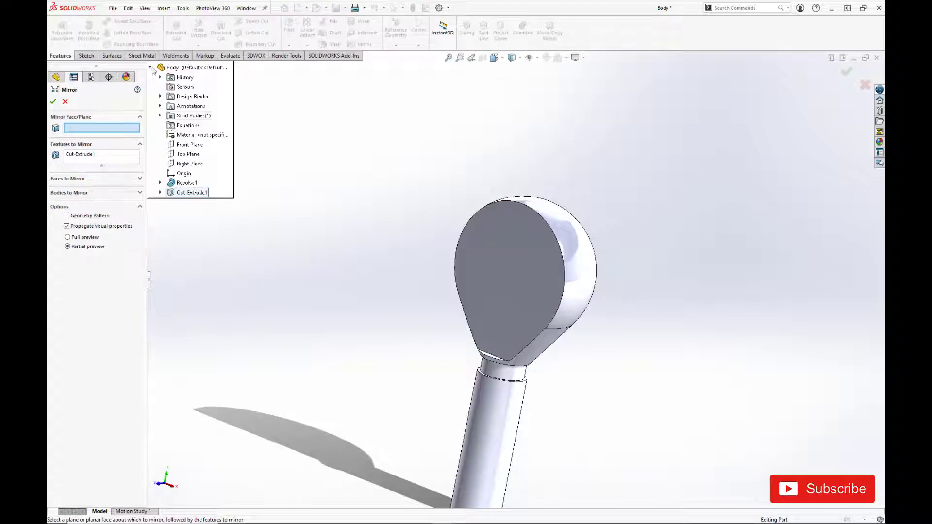
click(188, 164)
right_click(489, 273)
View the part normal to the Front Plane, then orbit to an angled view.
mouse_move(489, 273)
middle_down()
mouse_move(447, 225)
mouse_move(485, 344)
mouse_move(491, 301)
middle_up()
key(ctrl+1)
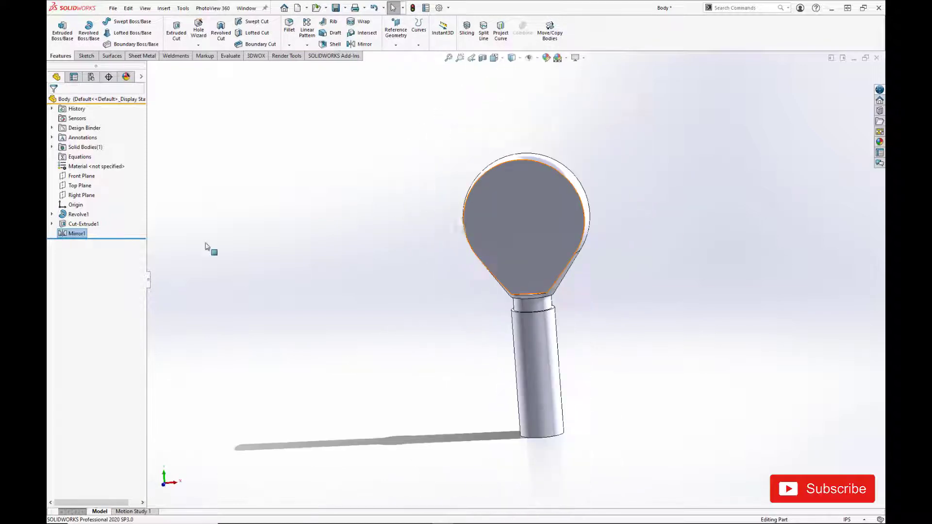
click(81, 176)
key(space)
click(457, 332)
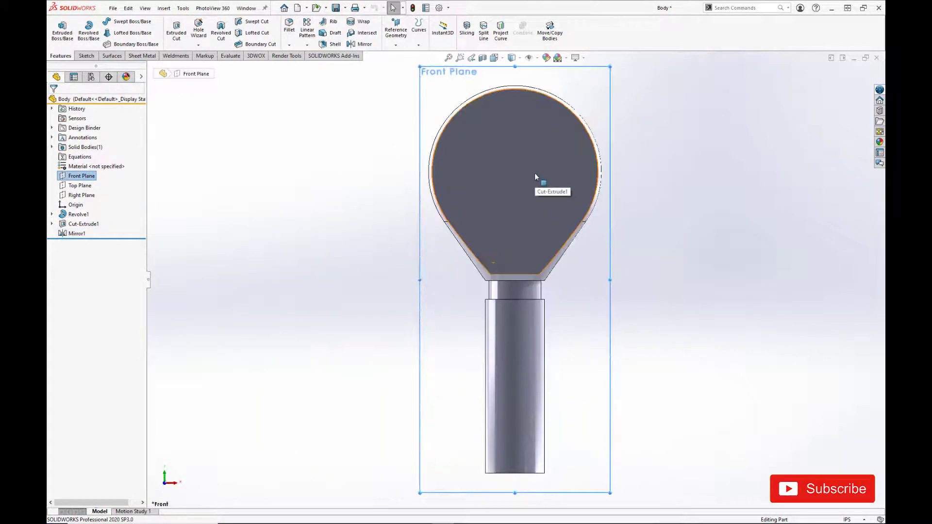
scroll(522, 162, down, 2)
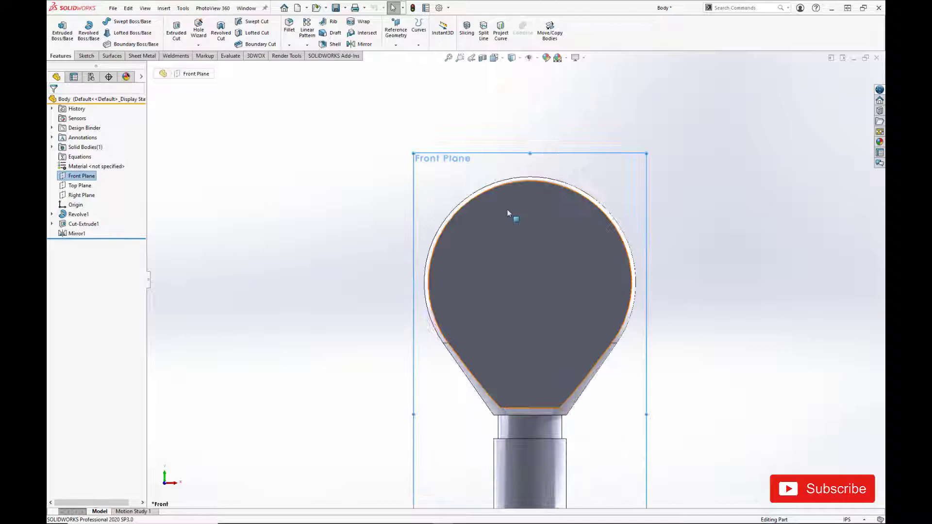
middle_drag(536, 208, 446, 280)
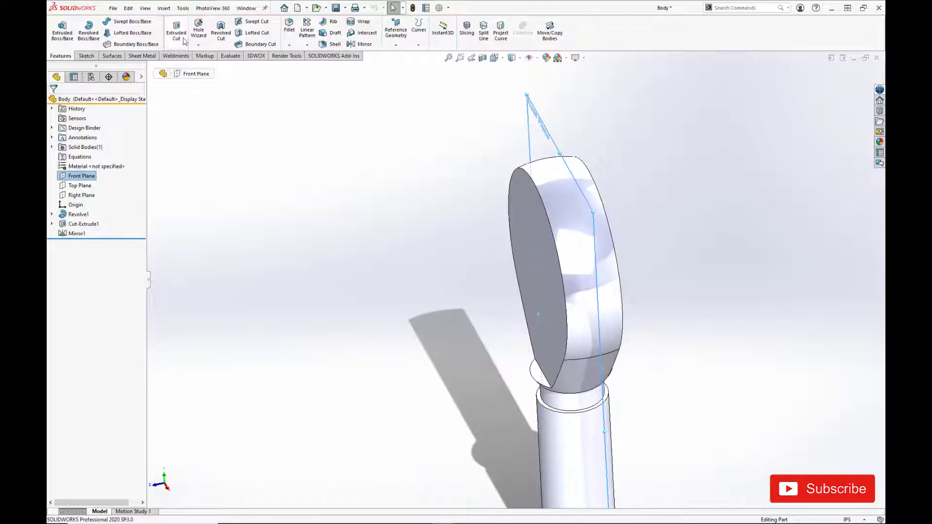
Start a sketch on the Right Plane viewed normal-to, with a vertical centerline from the origin.
click(81, 195)
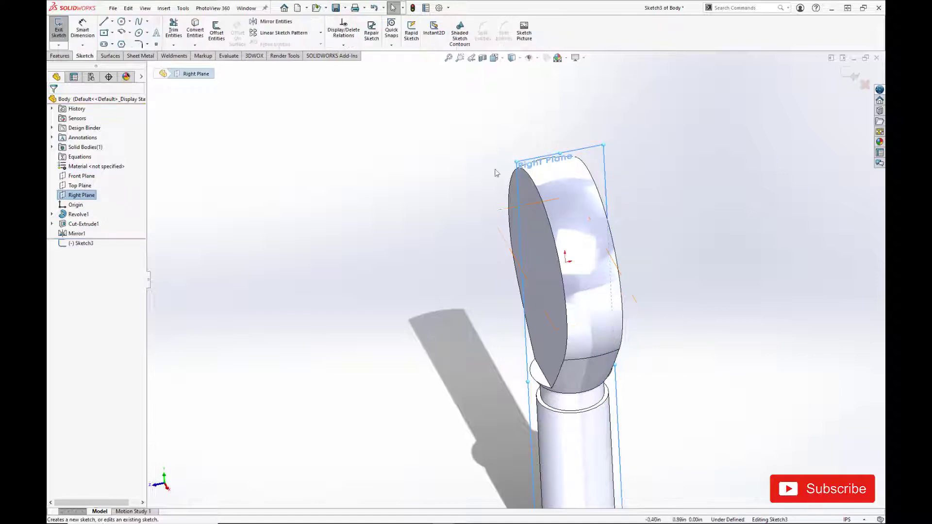
click(102, 179)
key(space)
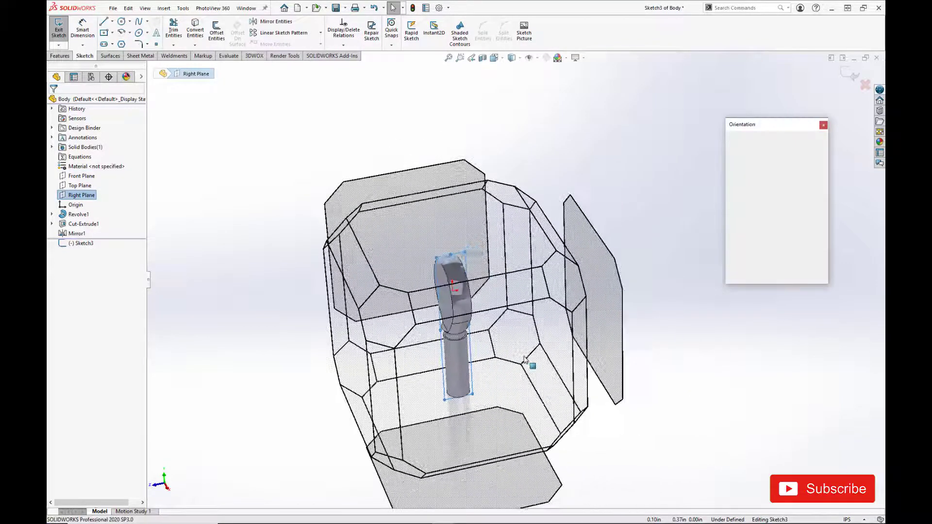
click(530, 364)
key(s)
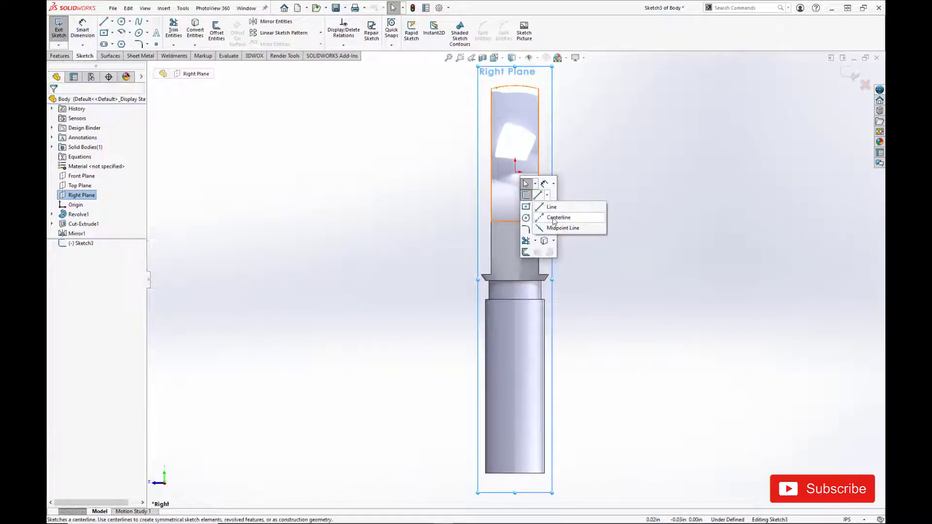
click(551, 206)
click(515, 171)
scroll(515, 279, up, 3)
key(Escape)
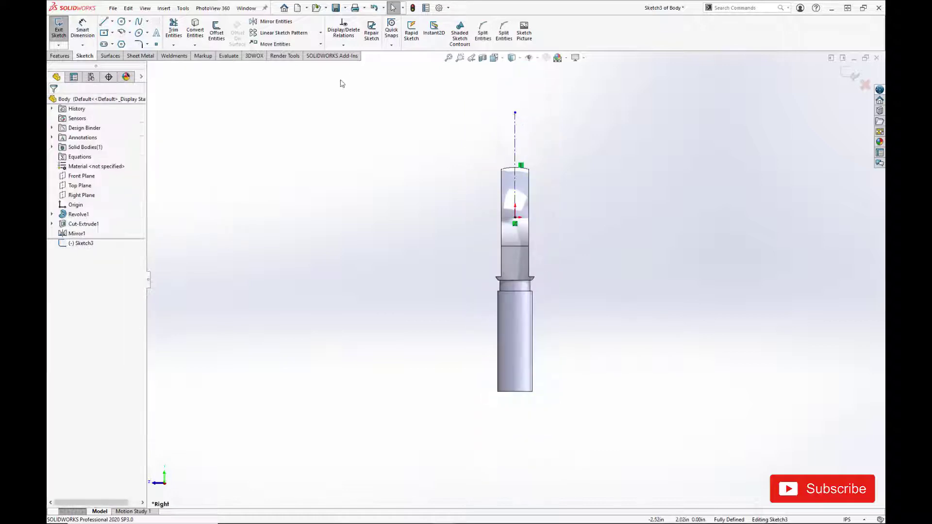
Sketch a 0.81 circle at the origin, a vertical line through it, and trim away the right arc.
key(s)
click(528, 202)
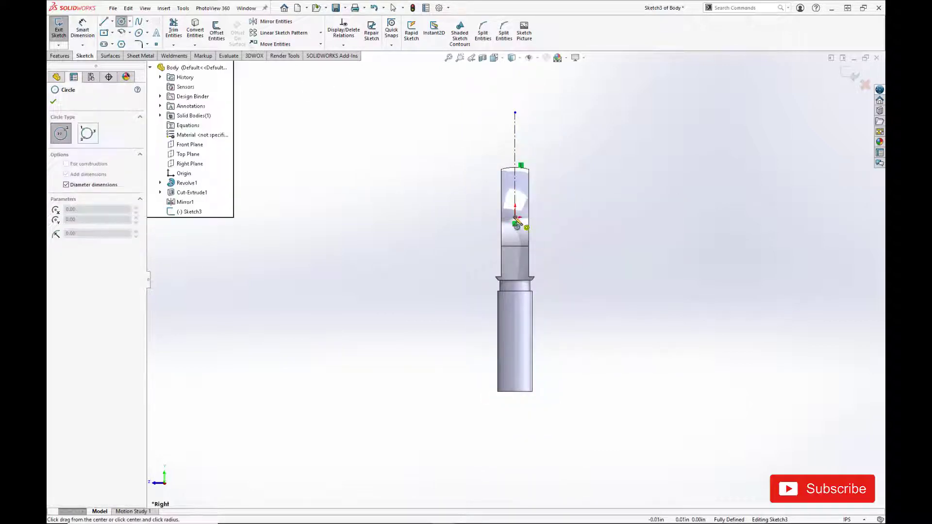
click(562, 210)
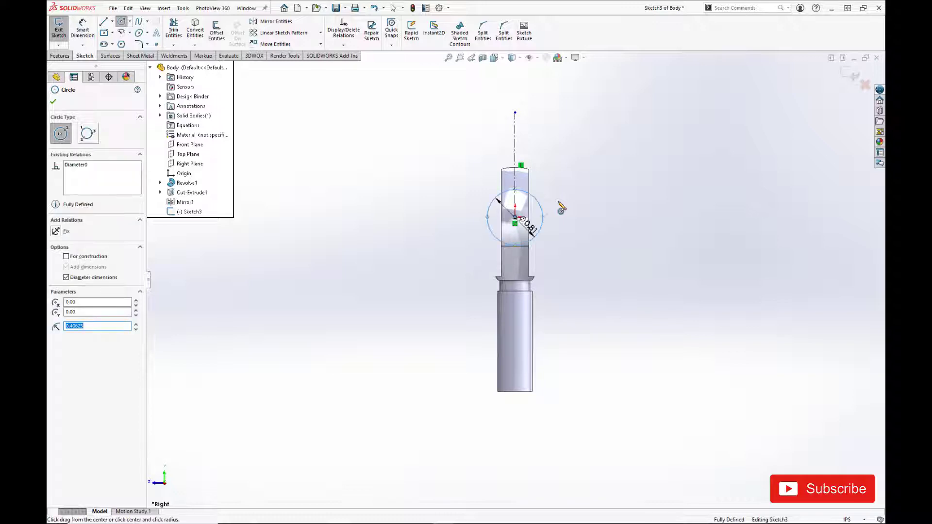
scroll(509, 291, down, 2)
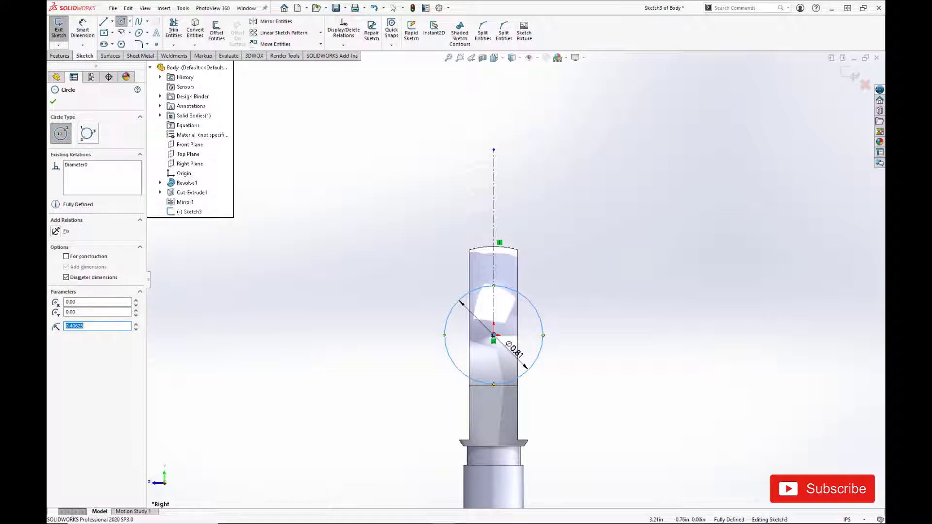
key(s)
click(591, 252)
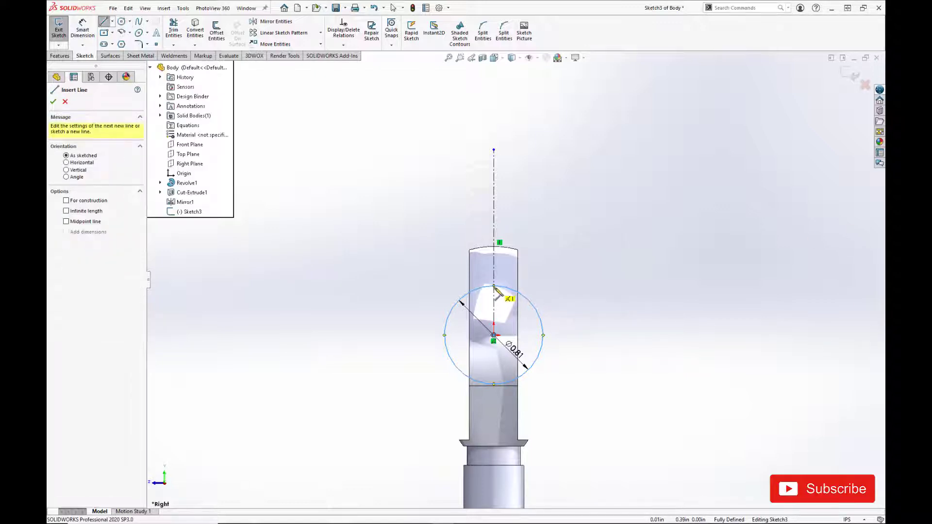
drag(494, 286, 494, 384)
key(Escape)
key(s)
click(582, 364)
drag(547, 343, 535, 355)
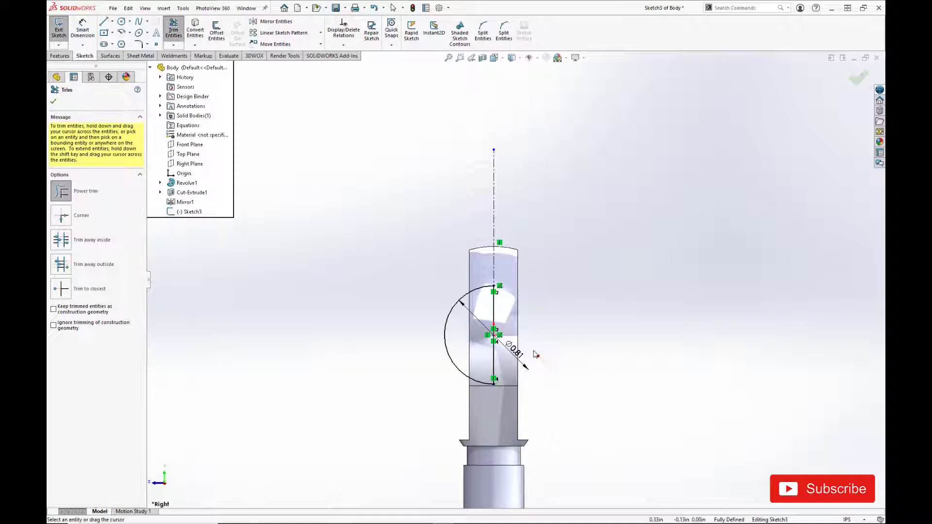
Revolve-cut the half-circle profile to make the round hole, Cut-Revolve1.
key(s)
click(382, 272)
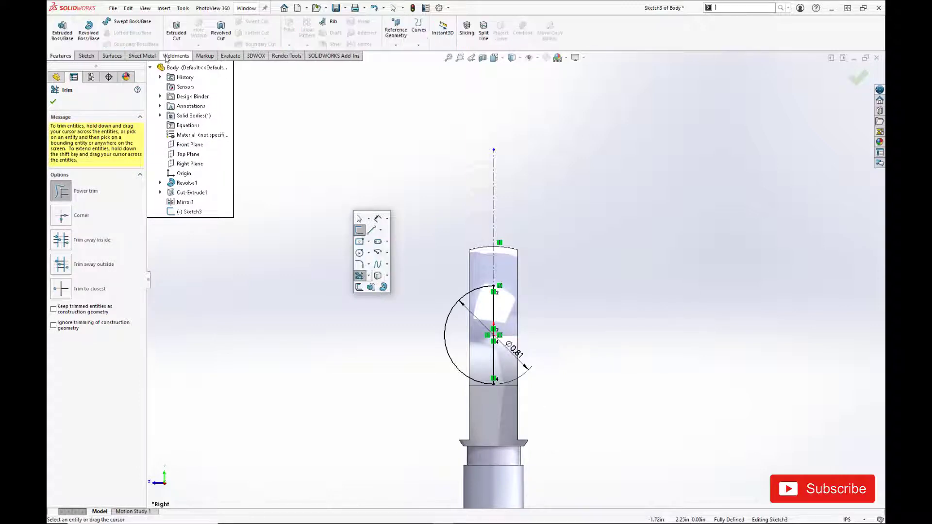
click(53, 103)
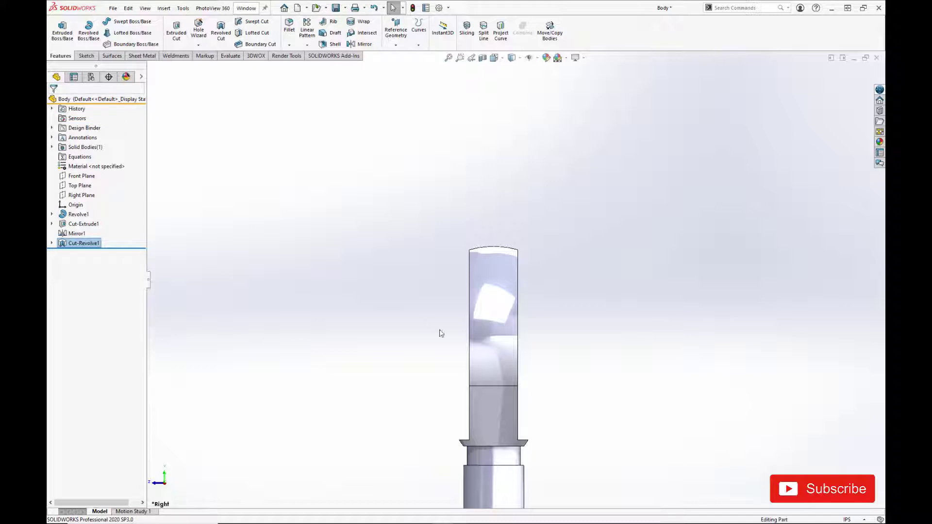
mouse_move(440, 334)
middle_down()
mouse_move(541, 370)
mouse_move(474, 302)
mouse_move(484, 239)
mouse_move(569, 292)
middle_up()
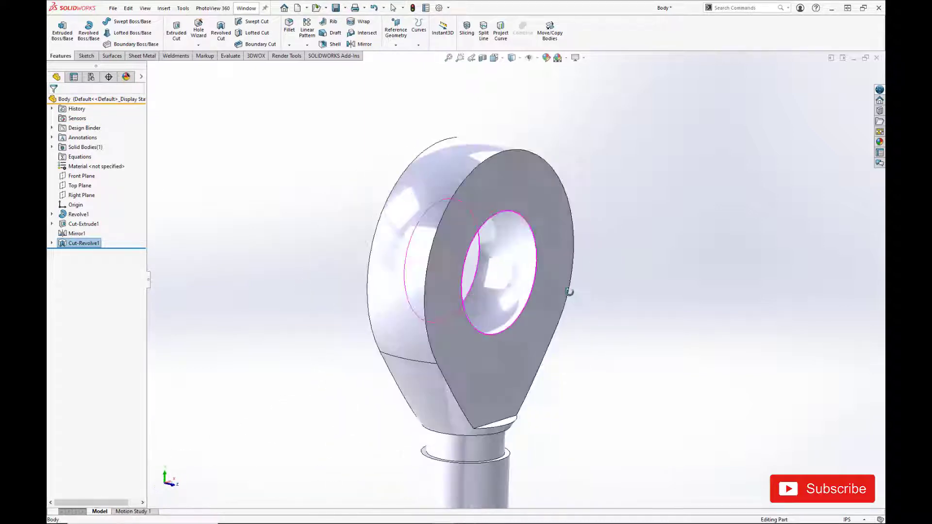
Peek at the cut's sketch without changes, then face the flat head straight on.
click(433, 340)
click(468, 297)
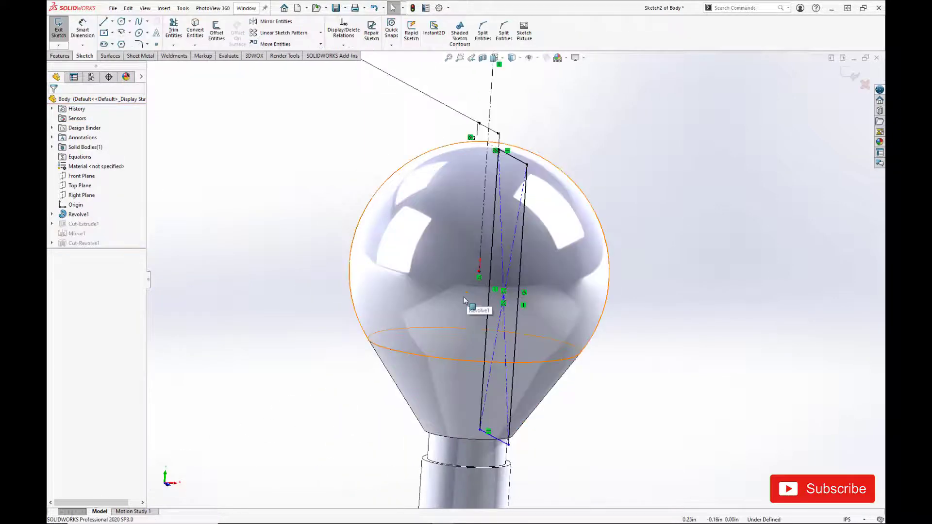
click(864, 84)
click(468, 268)
click(456, 365)
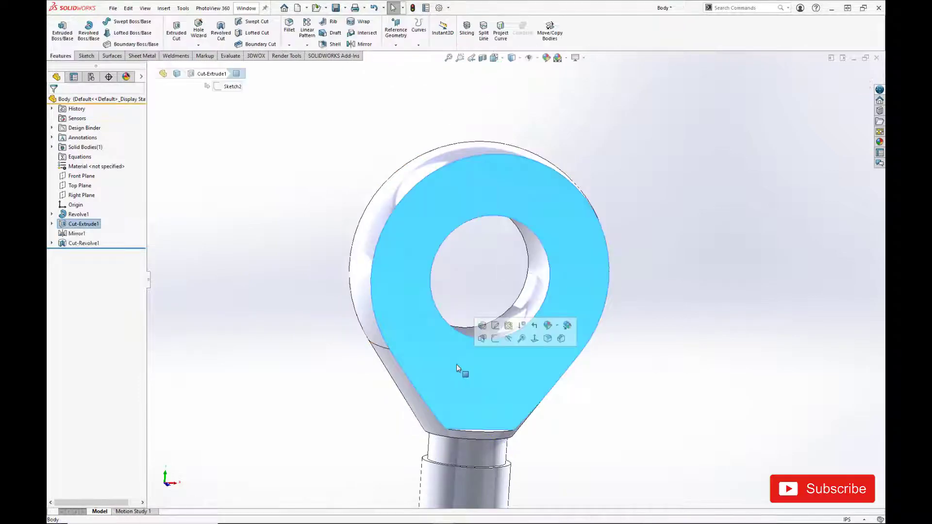
key(space)
click(474, 327)
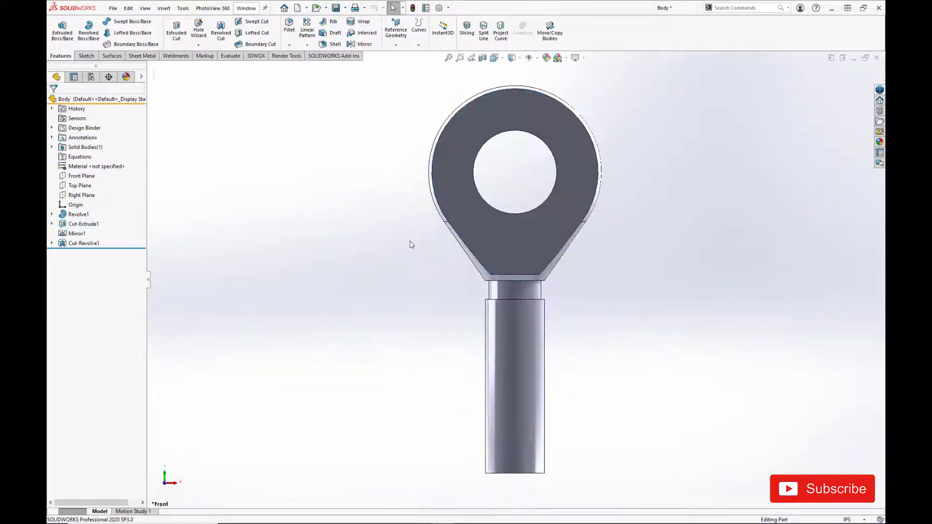
On the Front Plane, sketch a circle and a center rectangle both centred on the origin.
click(177, 31)
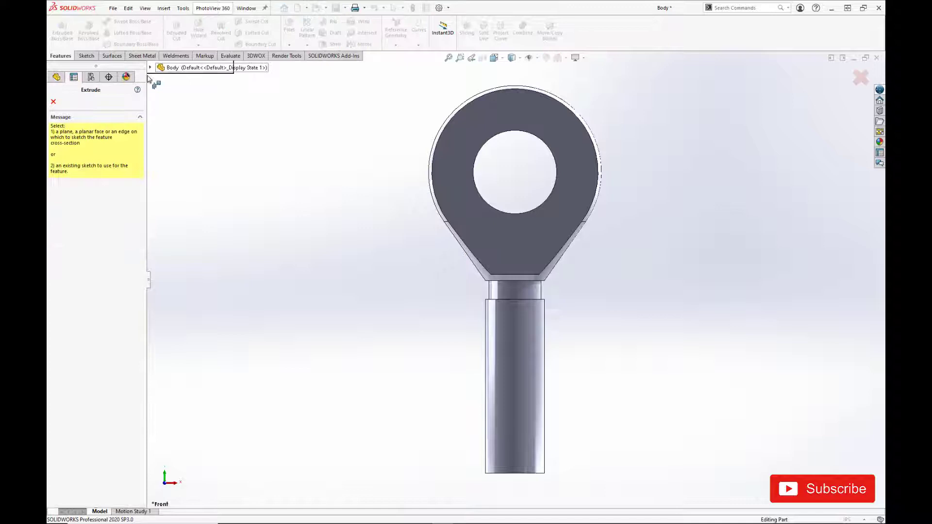
click(189, 145)
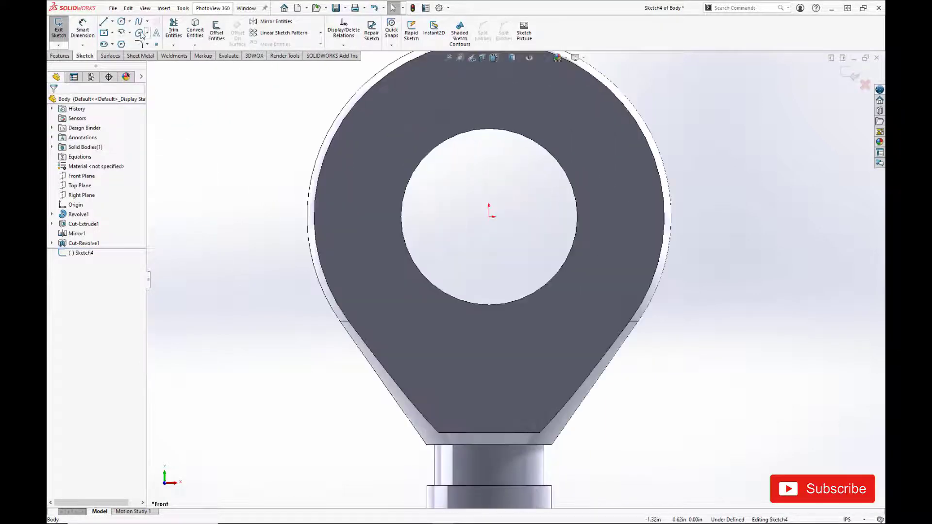
click(121, 21)
click(488, 217)
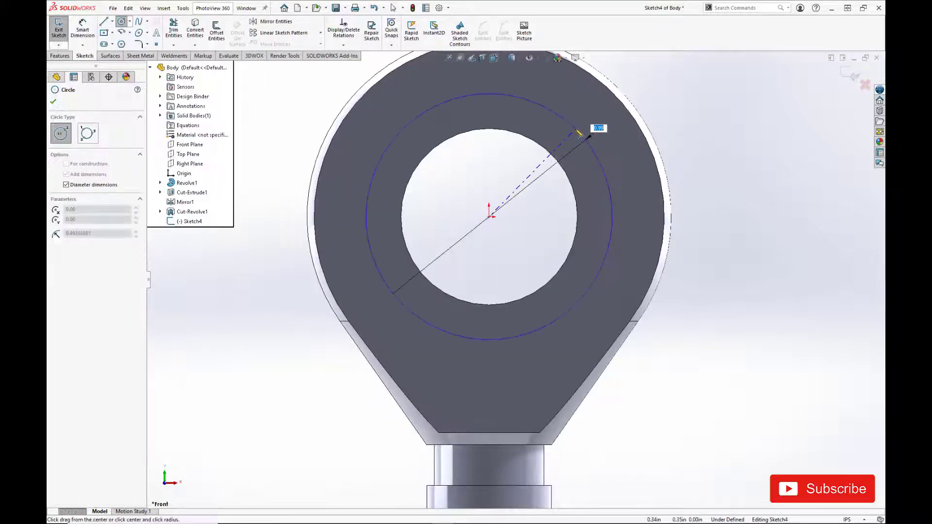
click(597, 128)
key(Escape)
key(s)
click(510, 226)
click(489, 216)
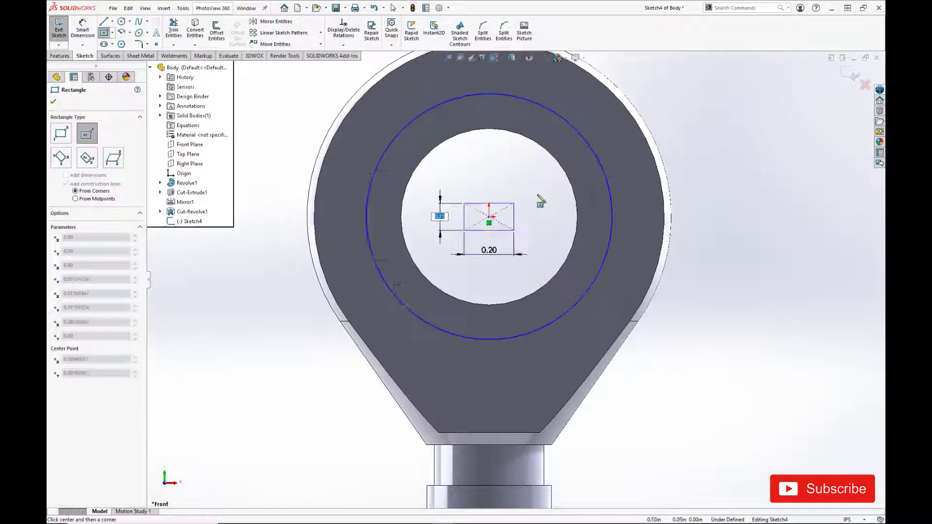
click(595, 166)
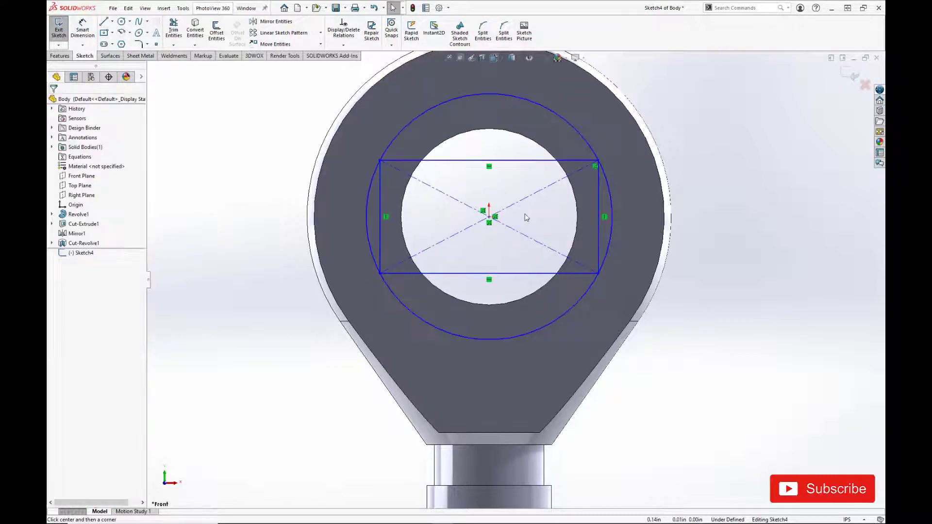
Dimension the circle to Ø0.8125 and the rectangle height to 0.40.
key(s)
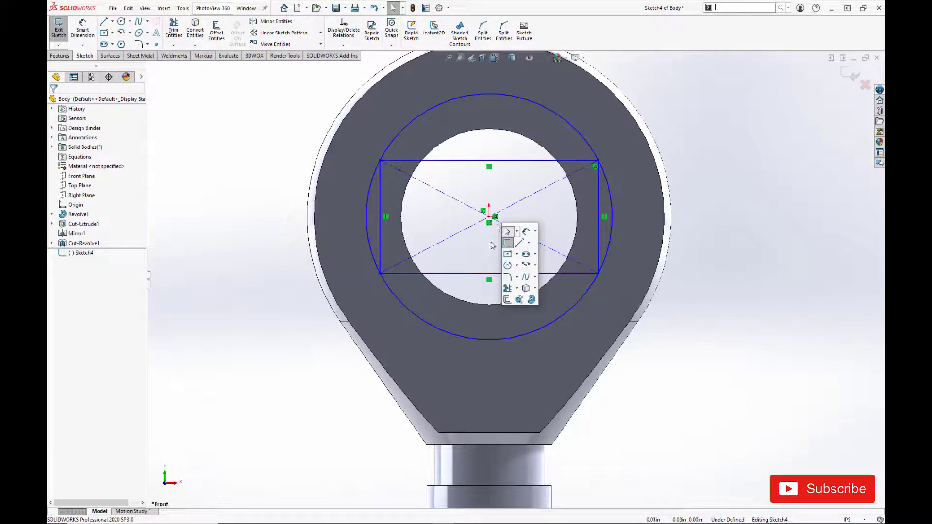
click(526, 231)
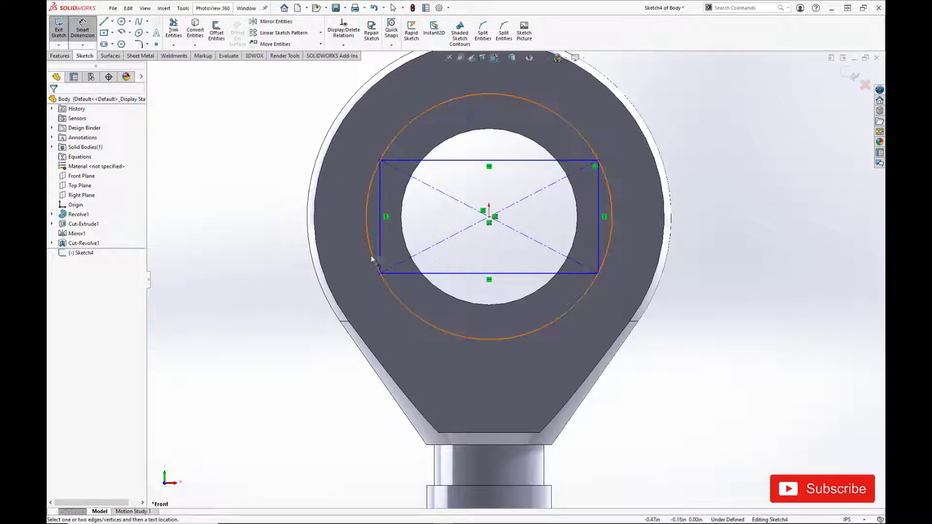
click(371, 260)
click(469, 254)
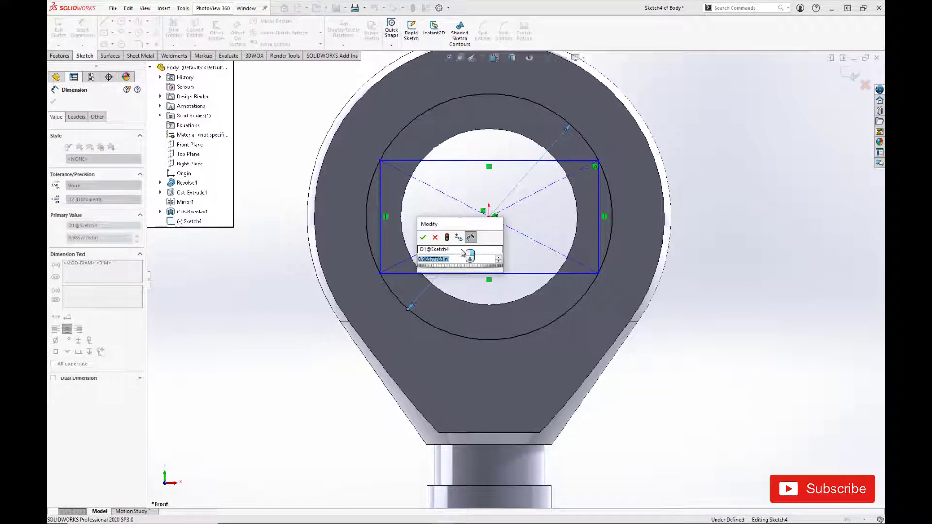
text(.8125)
key(Return)
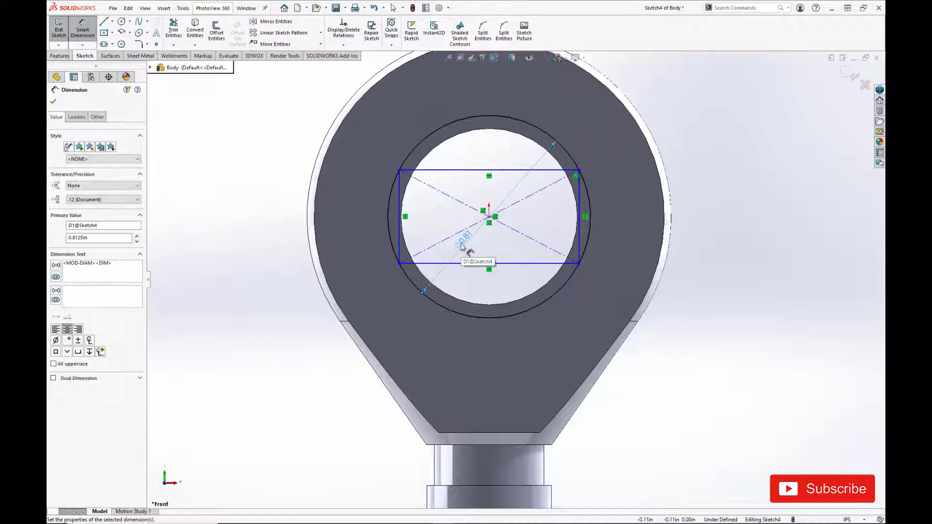
scroll(462, 233, down, 2)
scroll(509, 233, up, 1)
click(422, 265)
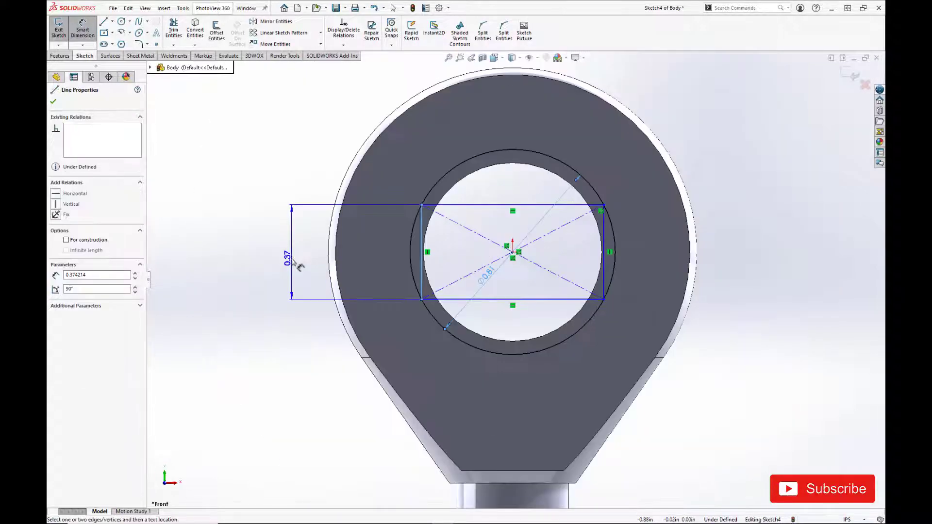
click(300, 266)
text(.4)
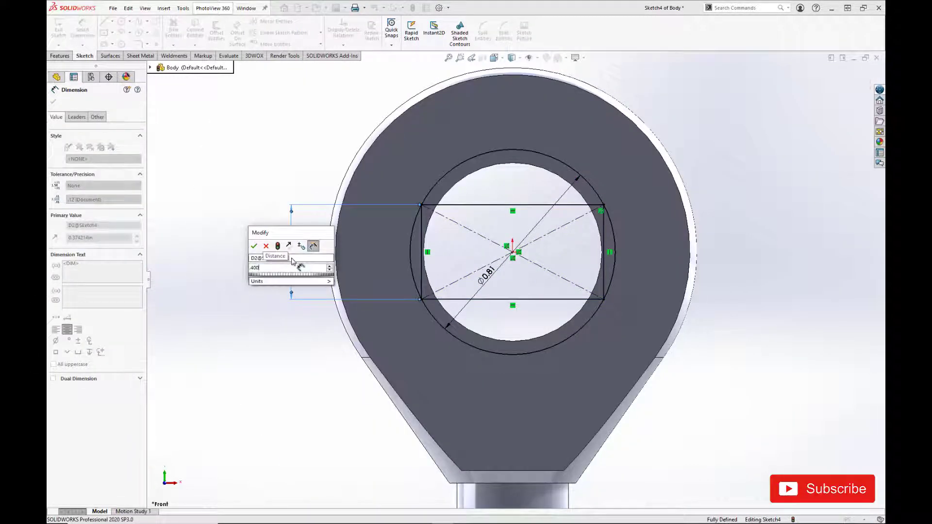
key(Return)
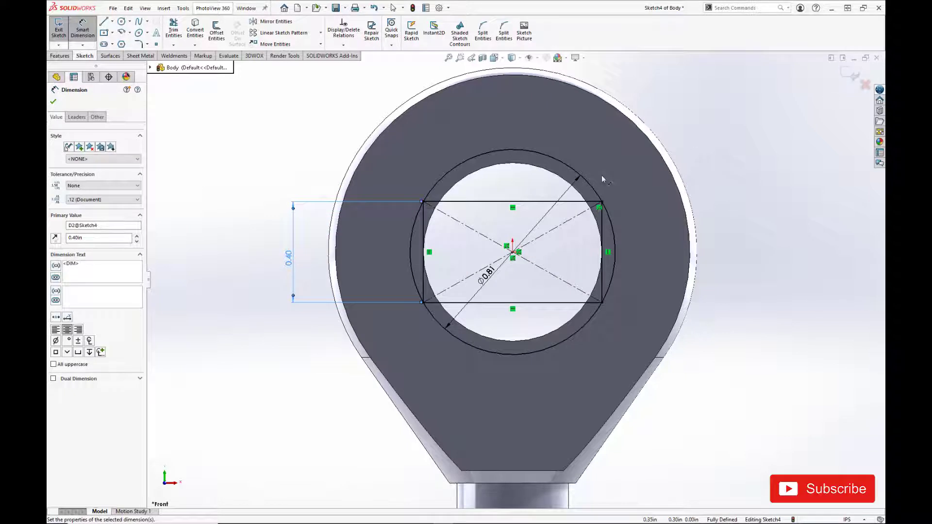
Trim away the circle's top and bottom arcs, leaving the slot profile.
key(s)
click(614, 247)
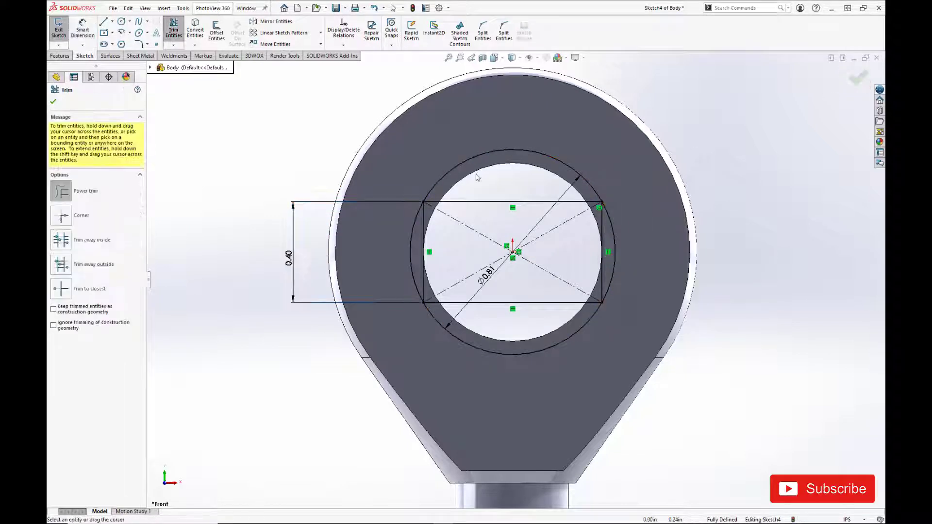
drag(477, 177, 490, 351)
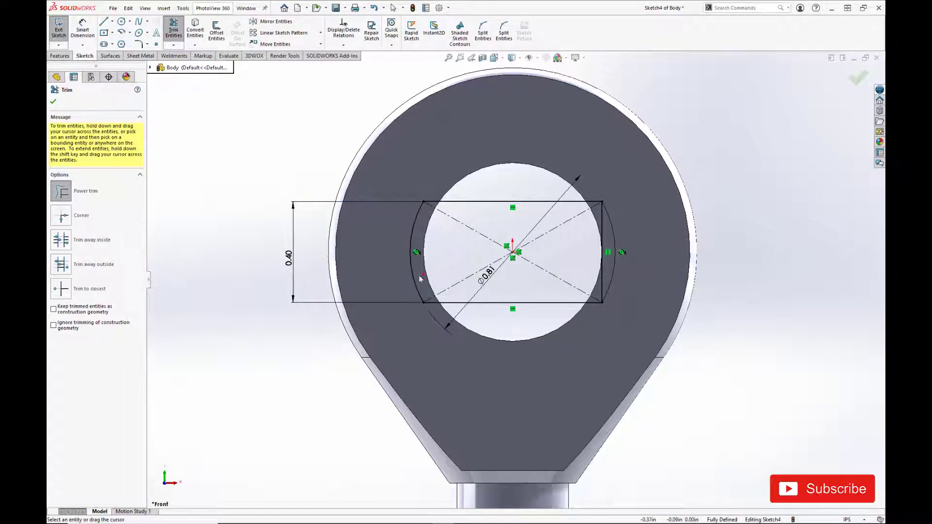
click(860, 79)
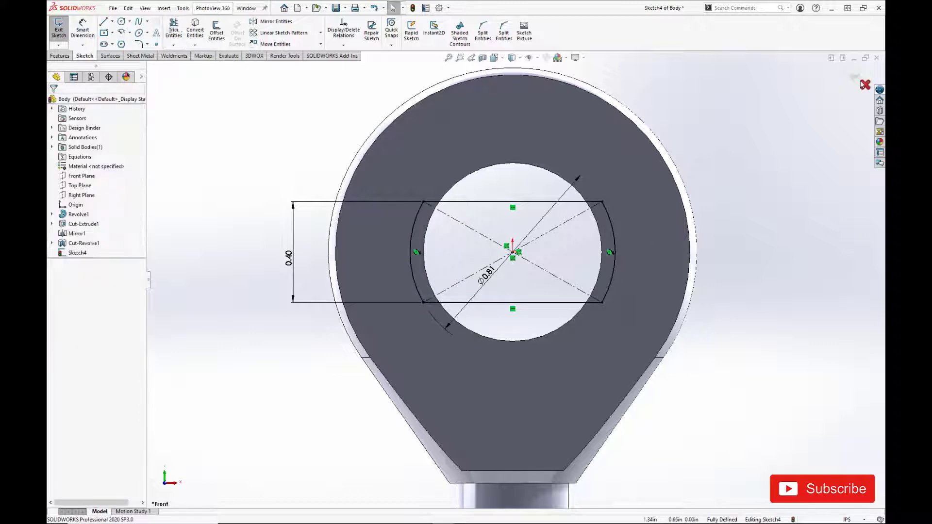
Start an extruded cut reversed into the part, ending Up To Surface on the eye's front face.
key(e)
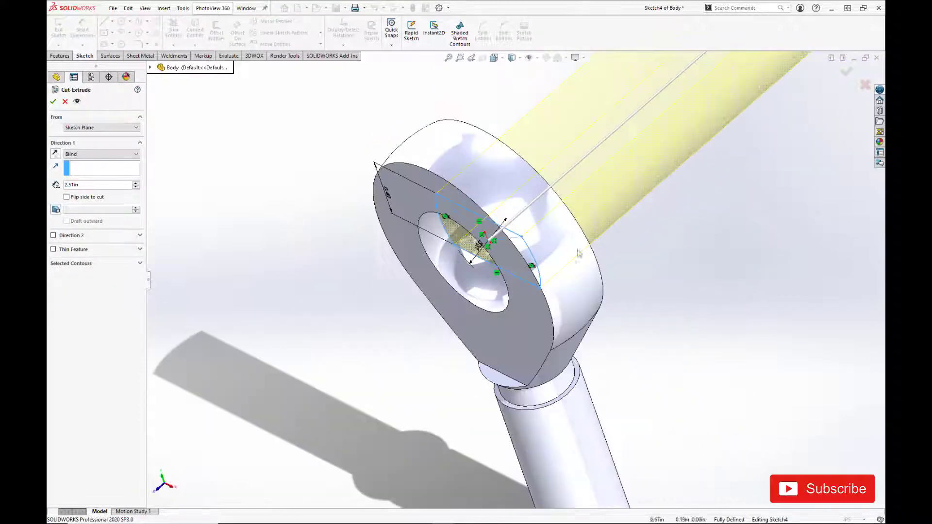
click(66, 196)
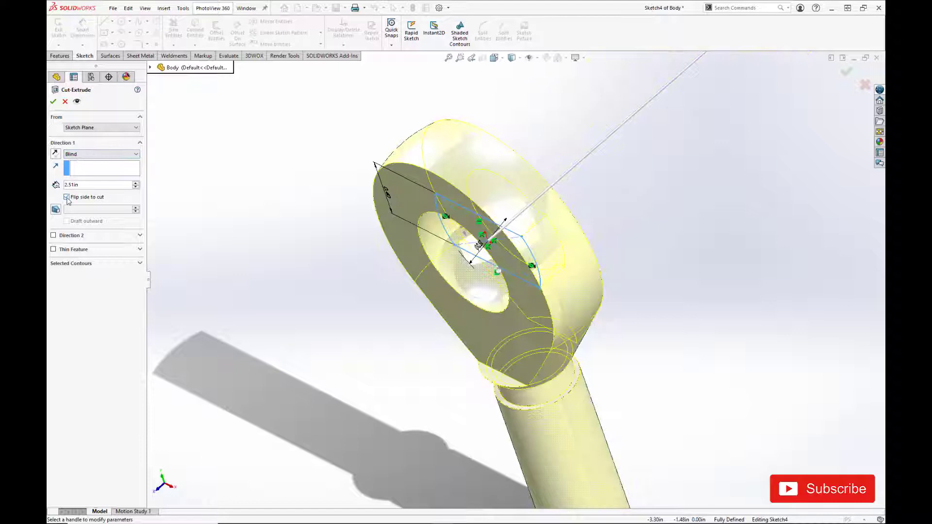
click(55, 153)
drag(228, 478, 435, 294)
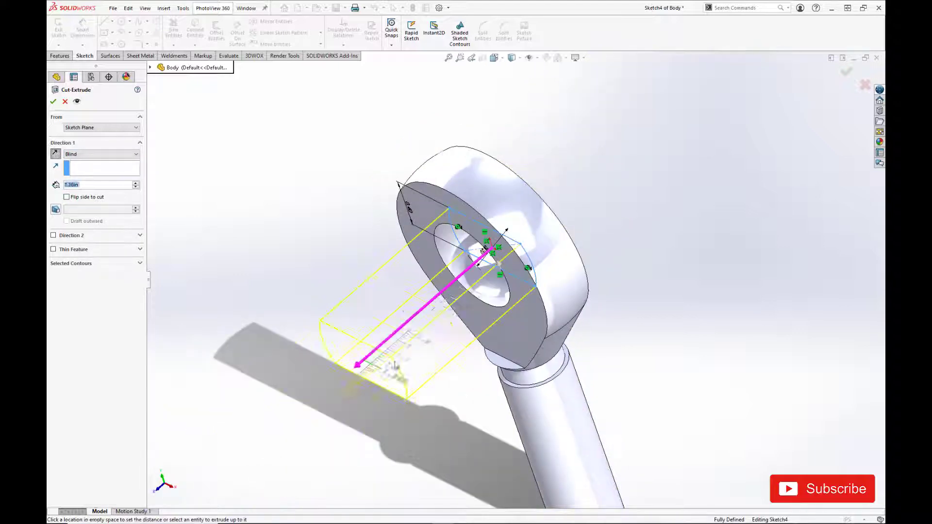
click(87, 154)
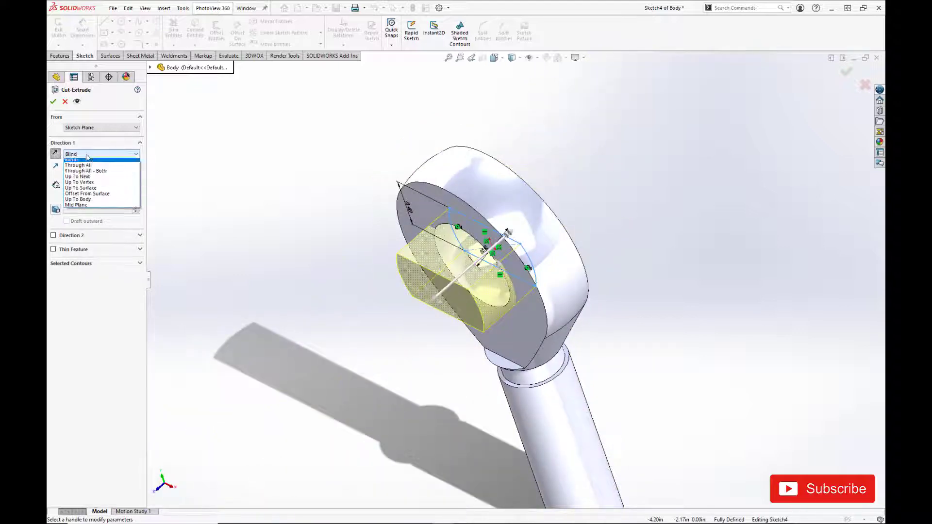
click(80, 190)
click(526, 330)
Add Direction 2 as Blind 0.015 in and accept the notch cut, Cut-Extrude2.
click(53, 235)
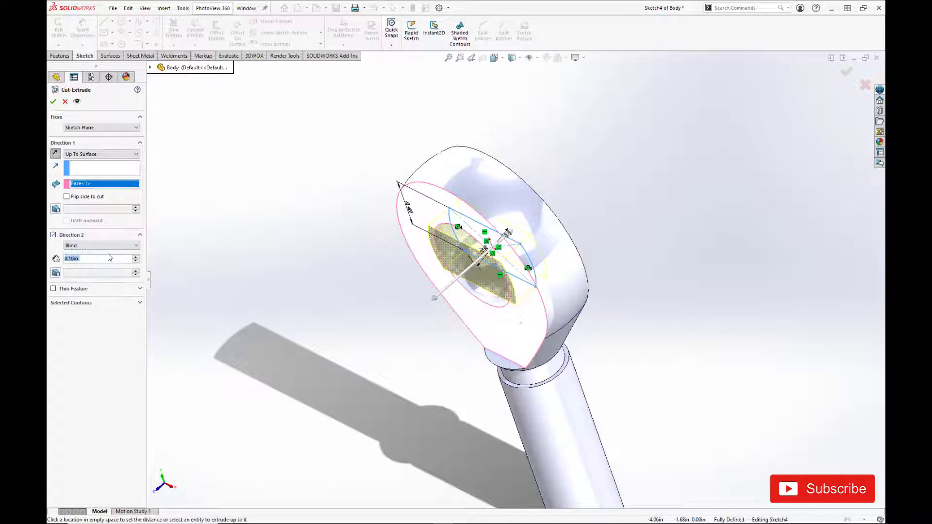
click(97, 259)
text(0.015)
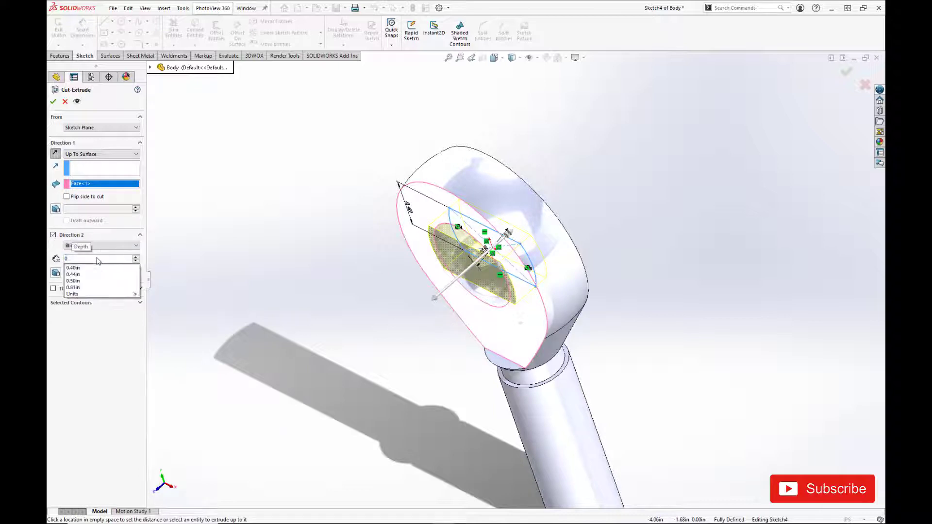
key(Return)
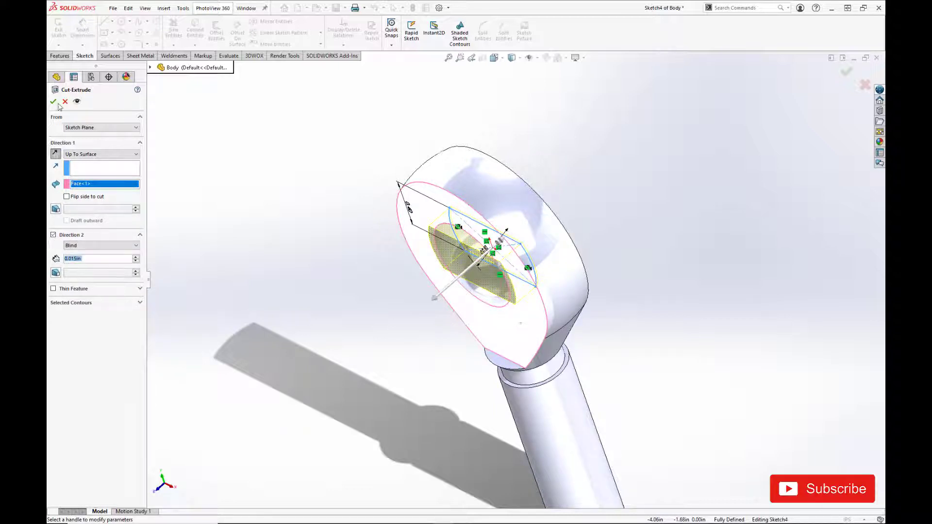
click(53, 102)
mouse_move(509, 262)
middle_down()
mouse_move(516, 295)
mouse_move(562, 212)
mouse_move(470, 176)
mouse_move(395, 176)
mouse_move(408, 258)
mouse_move(526, 210)
mouse_move(480, 218)
mouse_move(456, 304)
middle_up()
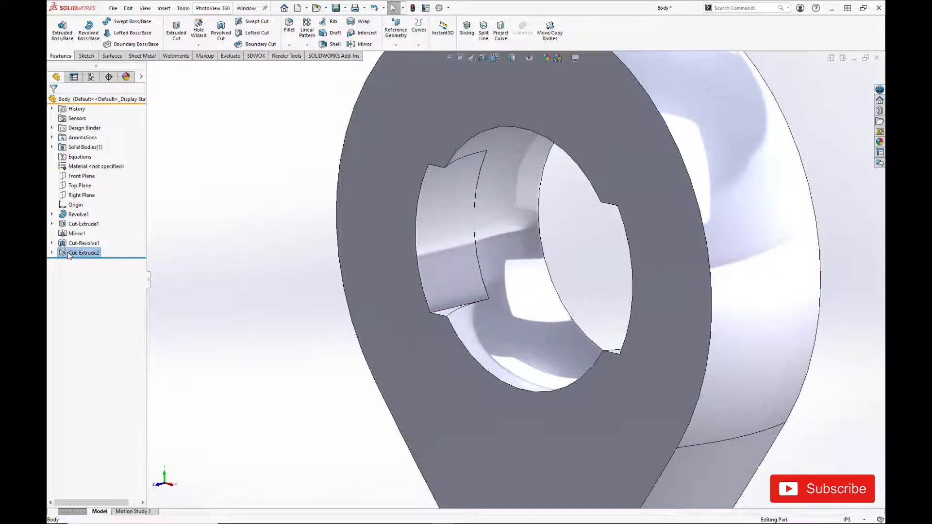
scroll(442, 294, up, 5)
Sketch a circle centred on the origin on the eye's front face.
click(521, 328)
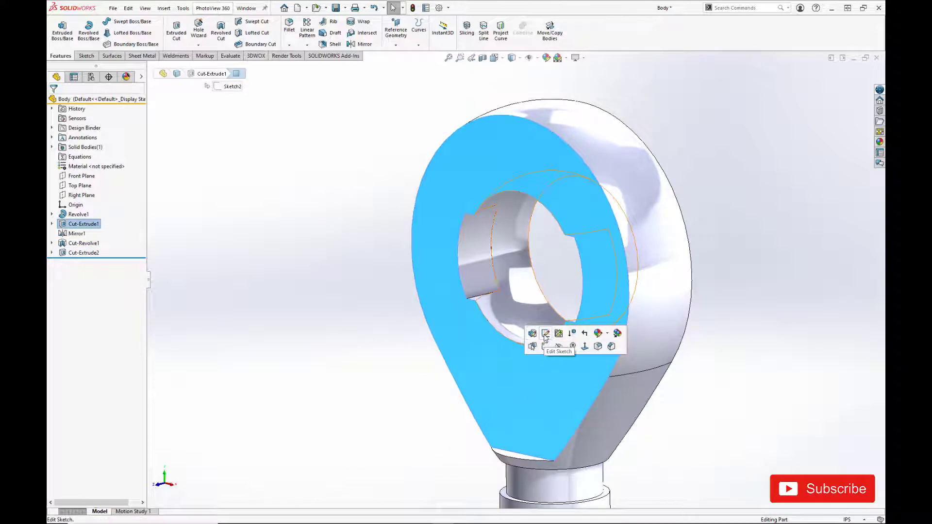
click(546, 335)
key(s)
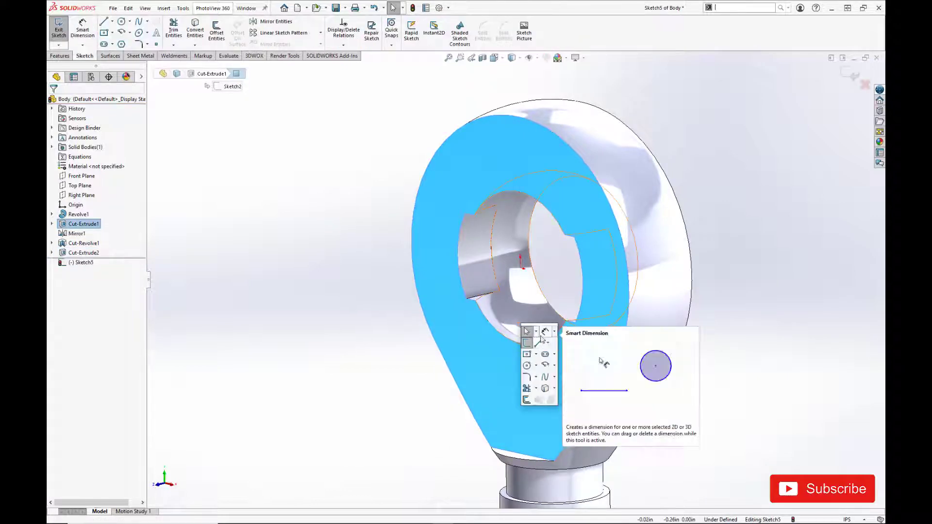
click(527, 365)
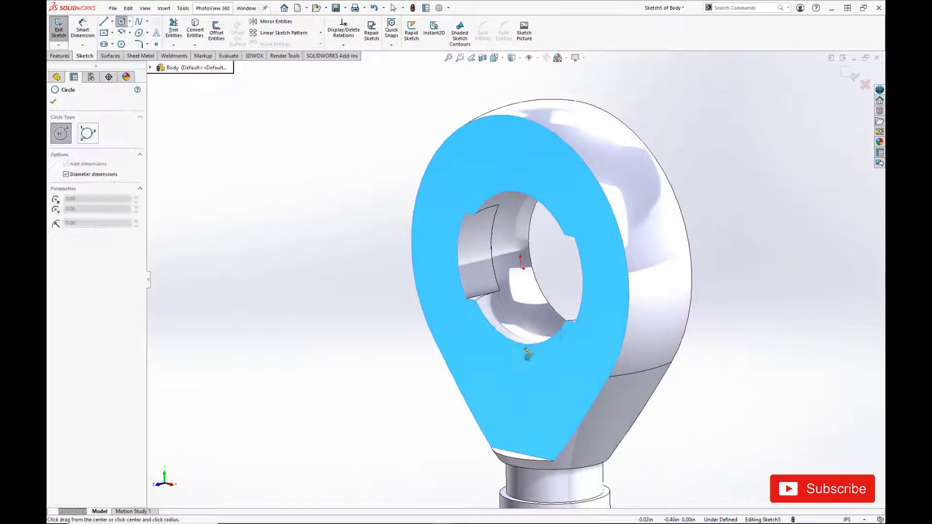
click(521, 274)
click(575, 375)
key(Escape)
Dimension the circle's diameter and finish the sketch.
key(s)
click(573, 369)
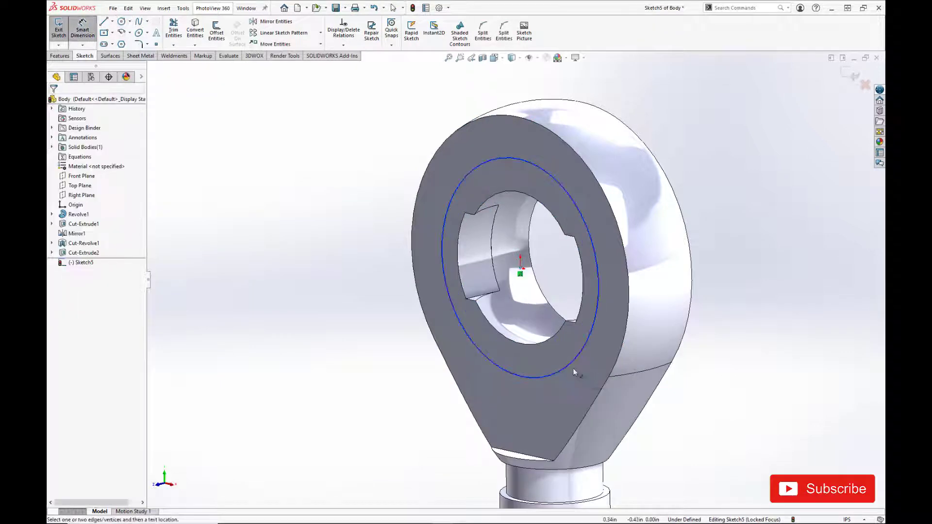
click(720, 433)
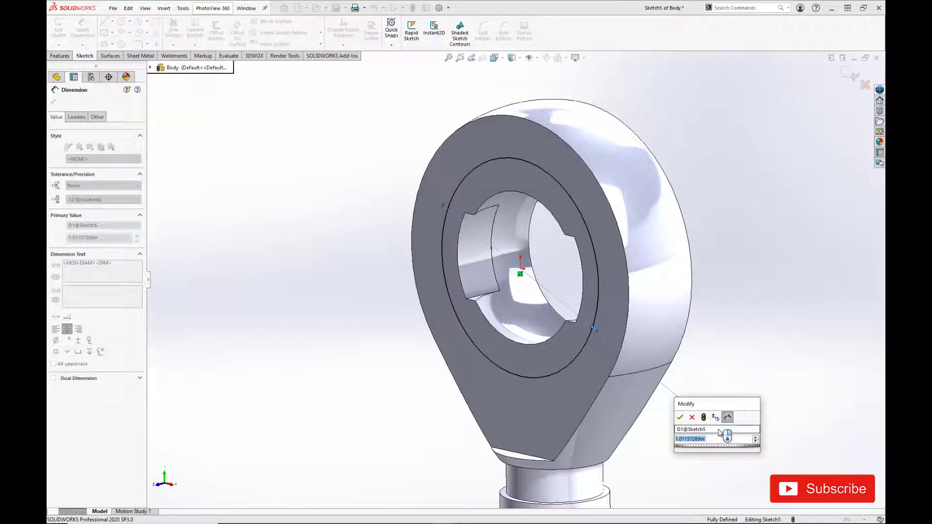
key(Return)
click(848, 73)
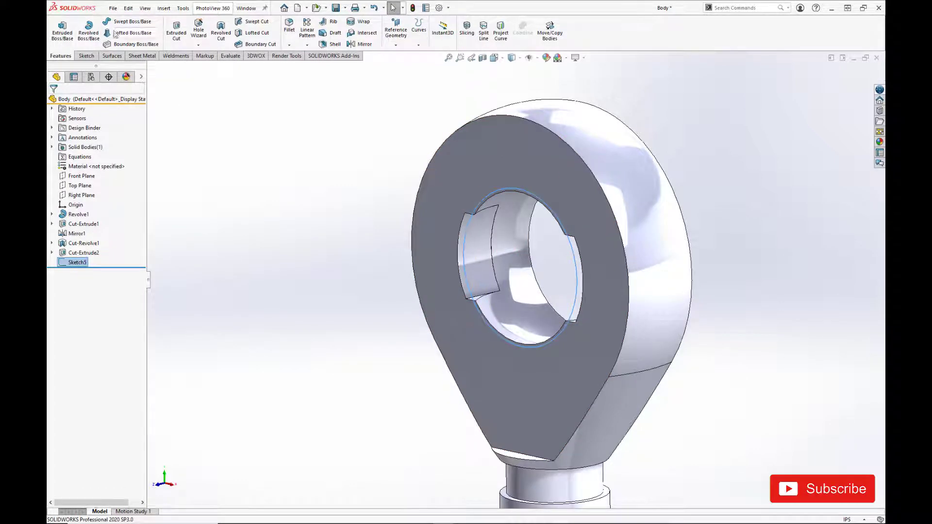
Extrude-cut the circle into the bore as Cut-Extrude3.
click(177, 31)
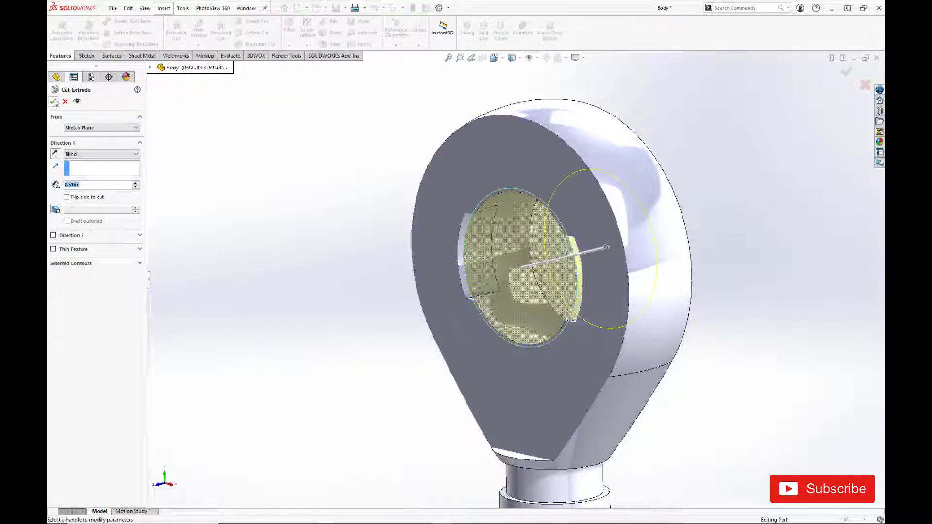
click(56, 103)
middle_drag(424, 305, 472, 319)
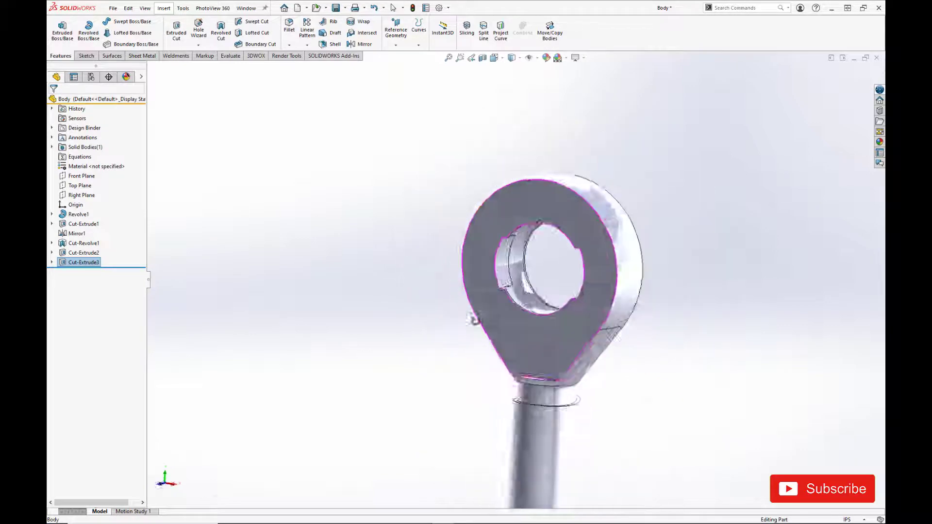
scroll(472, 319, down, 5)
Fillet the four edges around the eye's bore at 0.05 in (Fillet1).
mouse_move(500, 357)
middle_down()
mouse_move(550, 328)
mouse_move(535, 379)
middle_up()
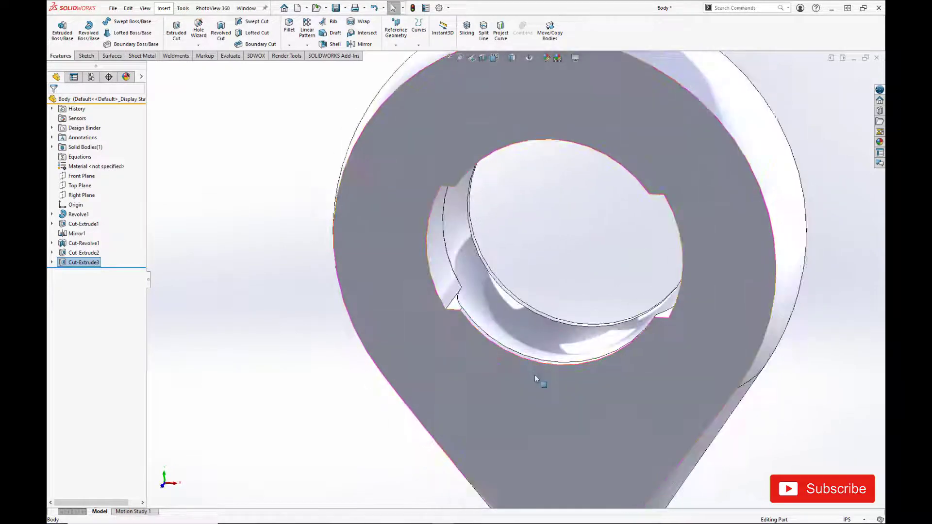
key(s)
click(546, 385)
click(452, 305)
click(112, 279)
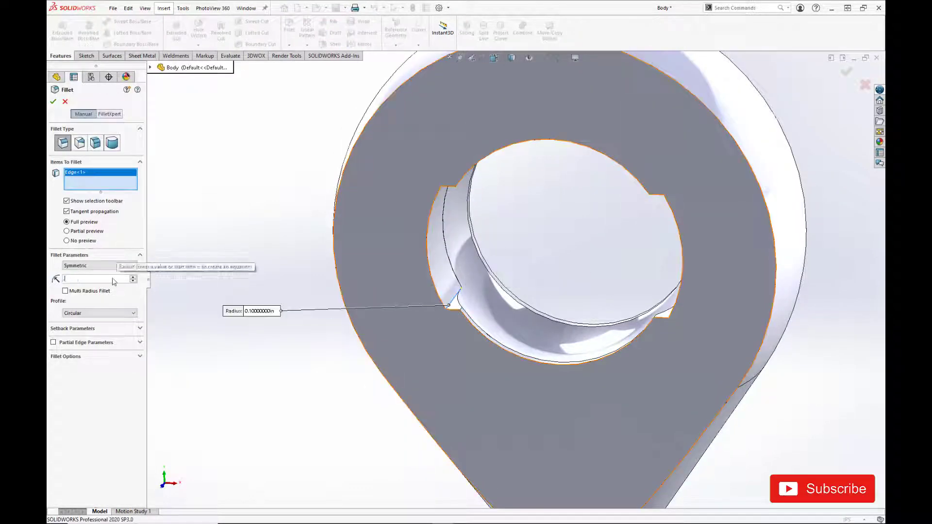
text(.05)
key(Return)
scroll(506, 250, up, 5)
click(510, 98)
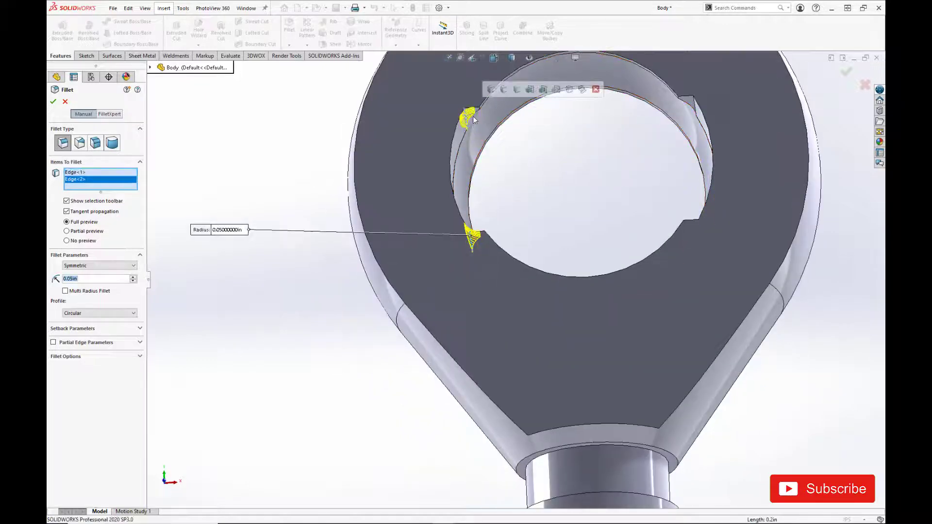
click(655, 109)
middle_drag(655, 109, 701, 316)
click(701, 271)
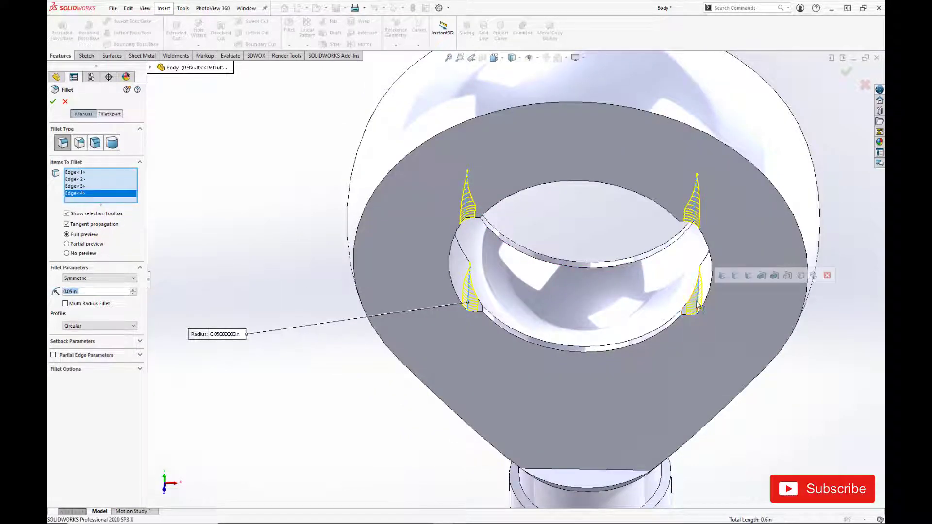
scroll(554, 277, up, 3)
click(54, 101)
scroll(478, 280, down, 3)
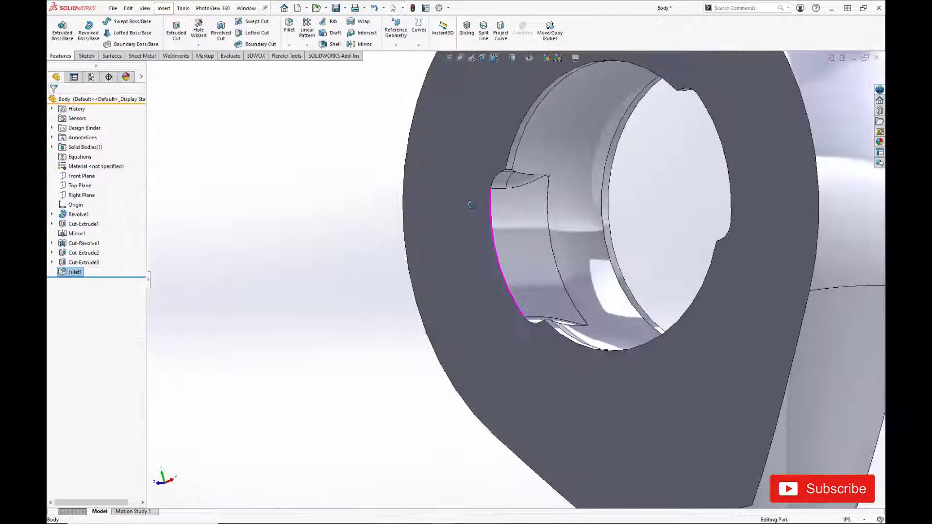
Fillet the four neck edges where the shank meets the eye at 0.05 in (Fillet2).
mouse_move(469, 205)
middle_down()
mouse_move(356, 398)
mouse_move(409, 386)
mouse_move(399, 365)
mouse_move(548, 291)
mouse_move(534, 288)
middle_up()
click(407, 386)
click(411, 383)
click(584, 306)
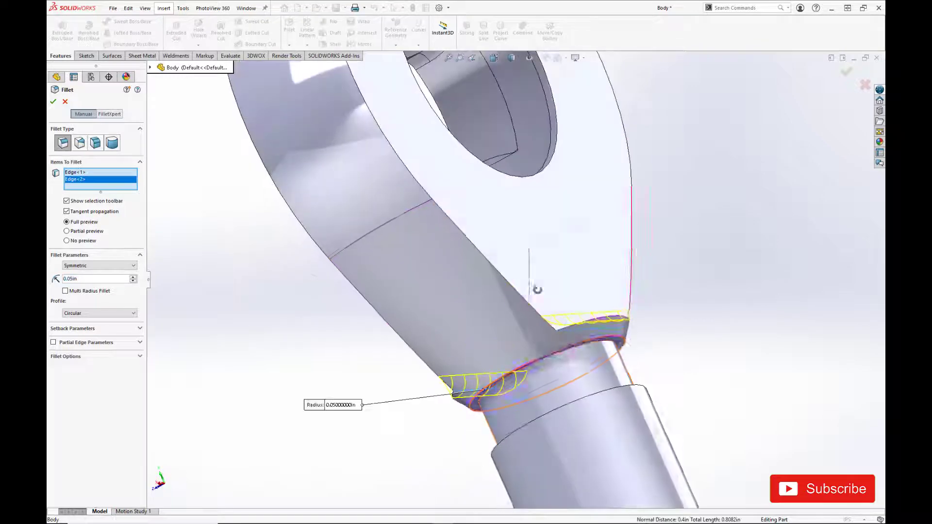
click(567, 353)
mouse_move(566, 353)
middle_down()
mouse_move(613, 378)
mouse_move(534, 342)
mouse_move(524, 364)
mouse_move(537, 291)
middle_up()
click(614, 379)
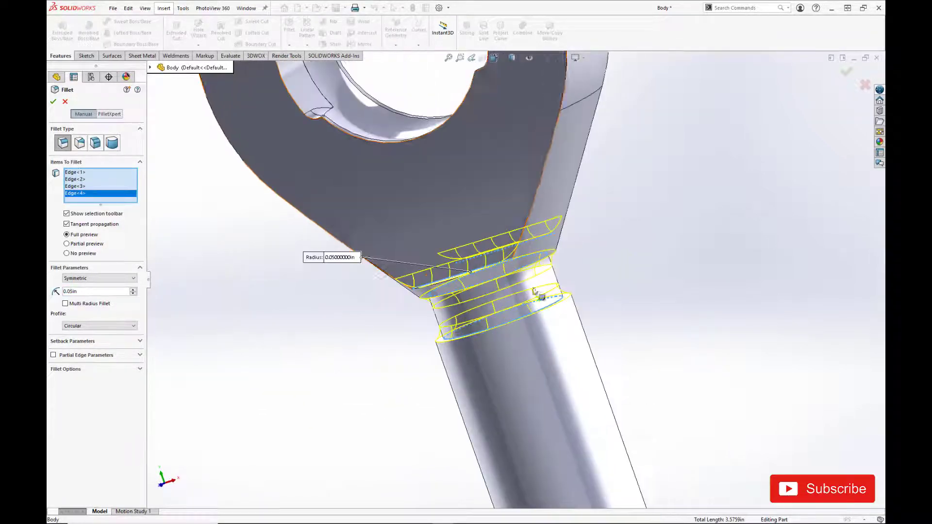
key(Return)
mouse_move(424, 333)
middle_down()
mouse_move(389, 322)
mouse_move(545, 418)
middle_up()
scroll(545, 418, up, 3)
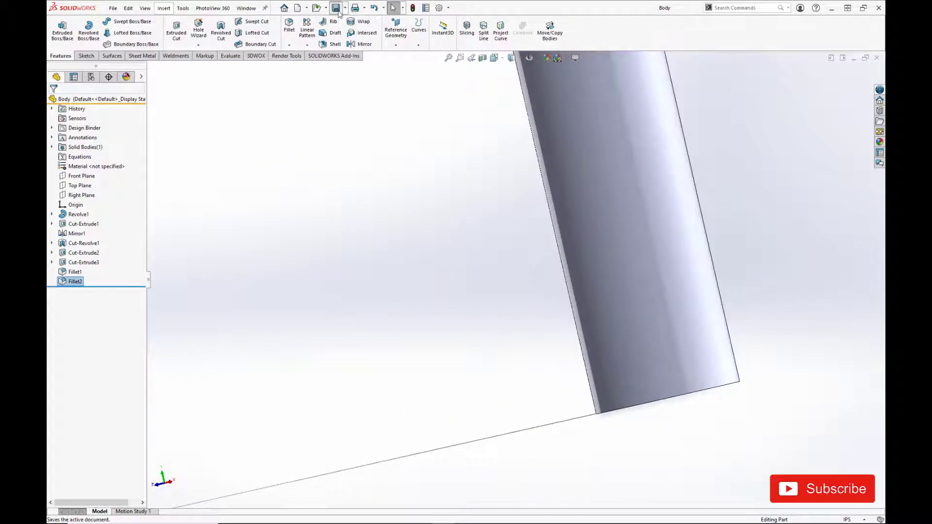
Chamfer the shank's bottom end edge 0.05 in × 45° and fit the whole body in view.
click(289, 44)
click(299, 65)
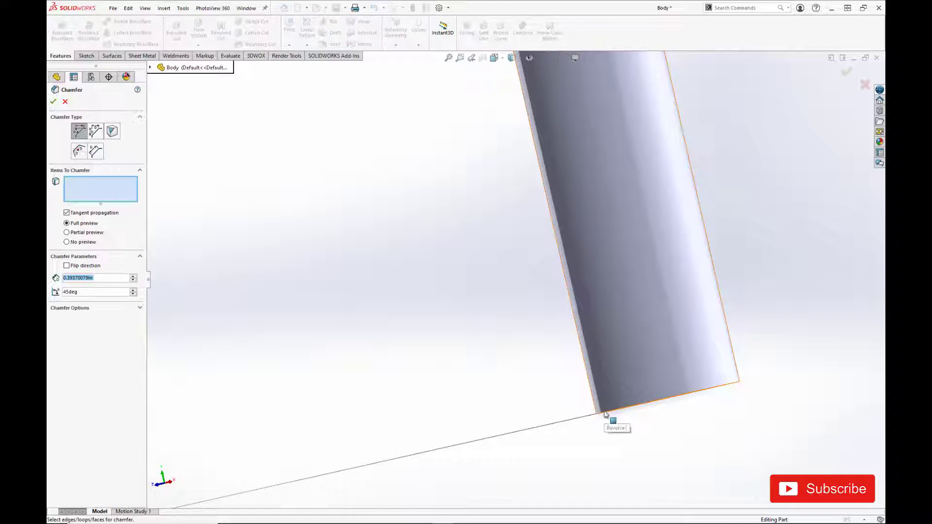
click(605, 416)
text(0.05)
key(Return)
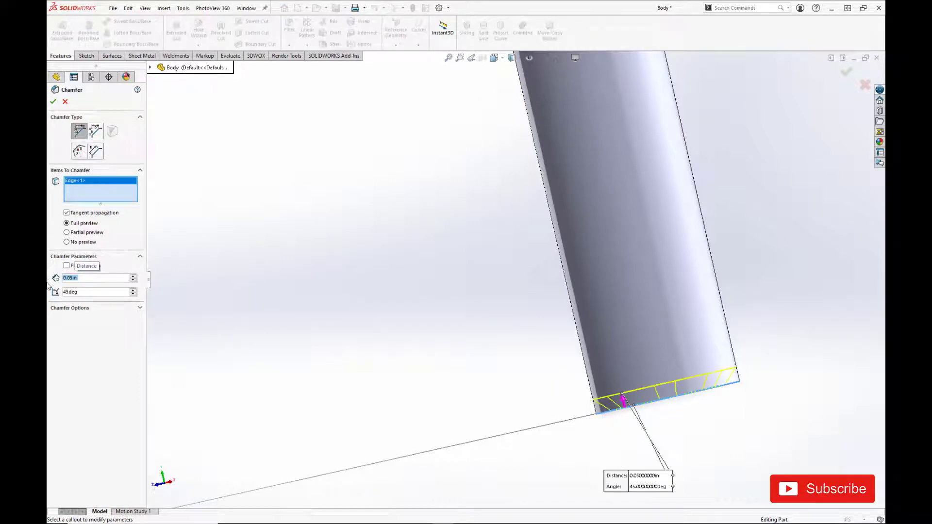
click(52, 101)
key(f)
mouse_move(477, 289)
middle_down()
mouse_move(636, 291)
mouse_move(342, 335)
mouse_move(448, 331)
mouse_move(437, 336)
middle_up()
scroll(437, 336, up, 3)
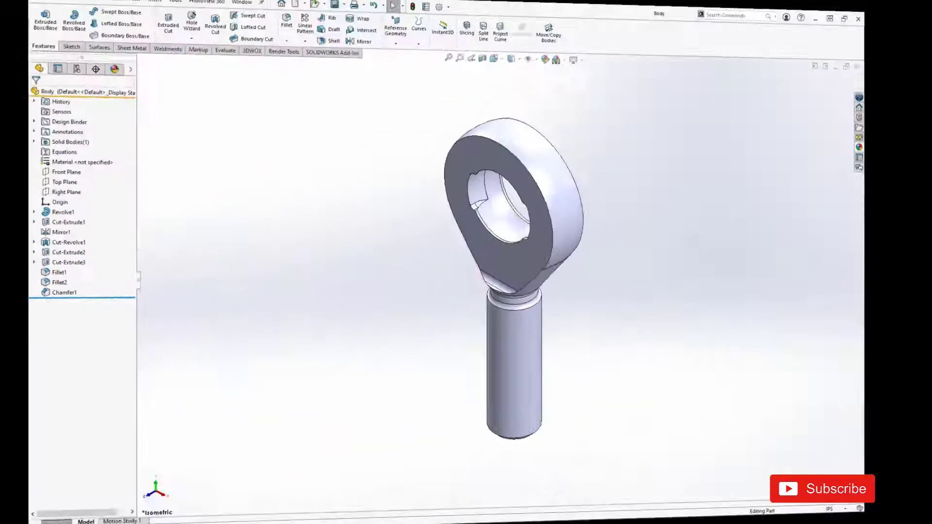
text(thread)
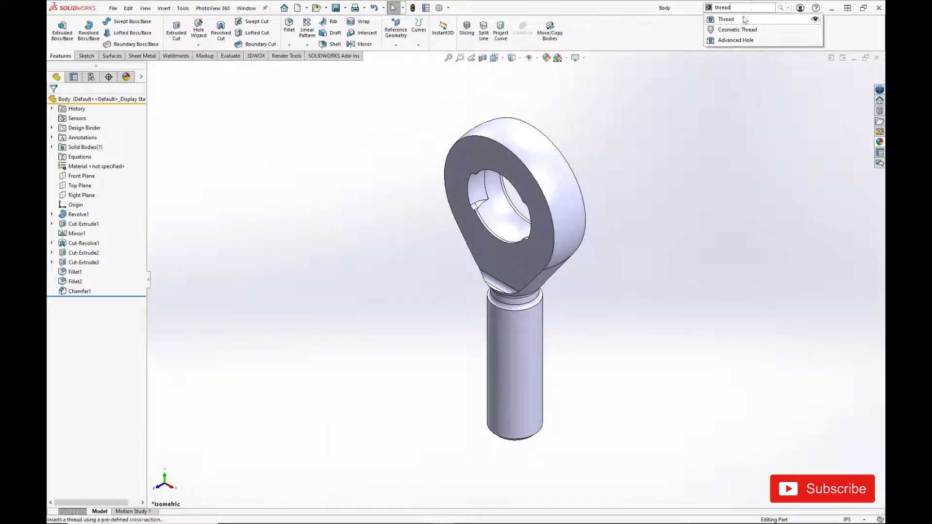
Cut a right-hand 0.5000-20 thread from the shank end, depth reduced to about 1.49 in (Thread1).
click(745, 20)
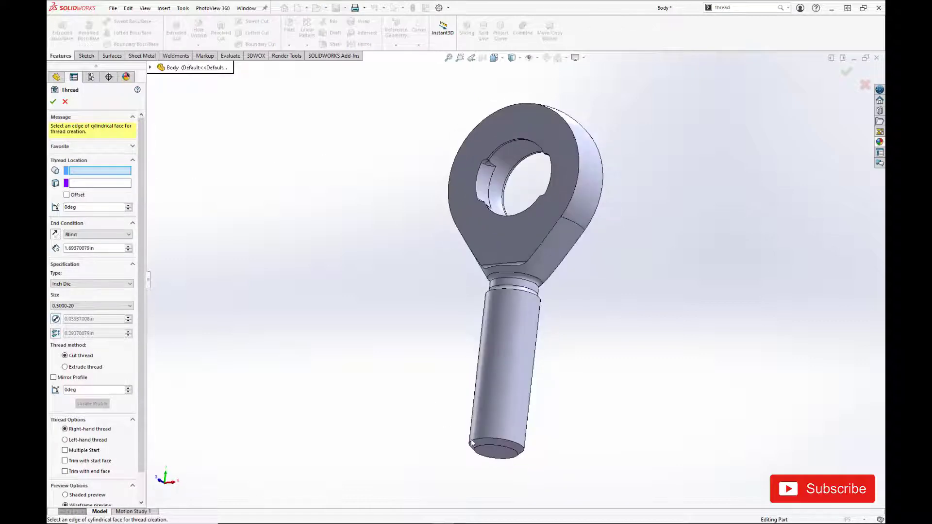
click(480, 443)
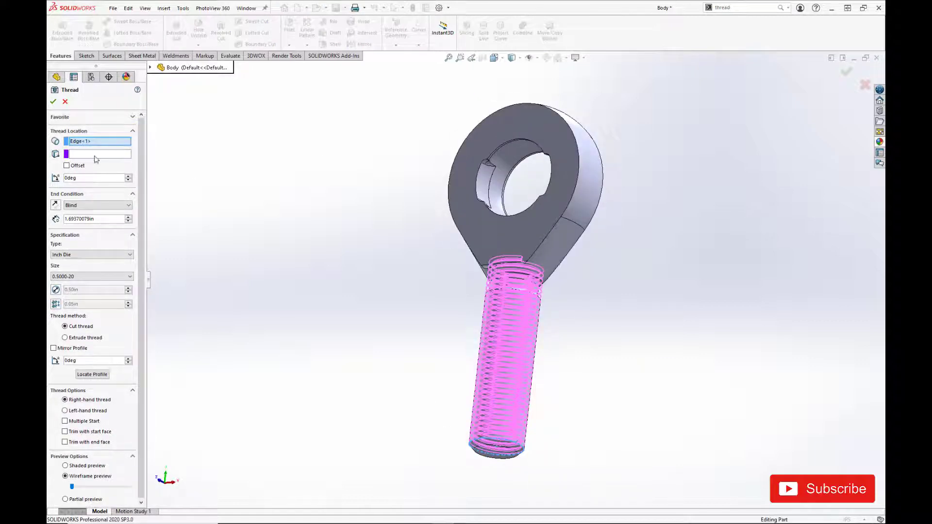
click(492, 448)
scroll(500, 415, down, 5)
scroll(548, 292, up, 6)
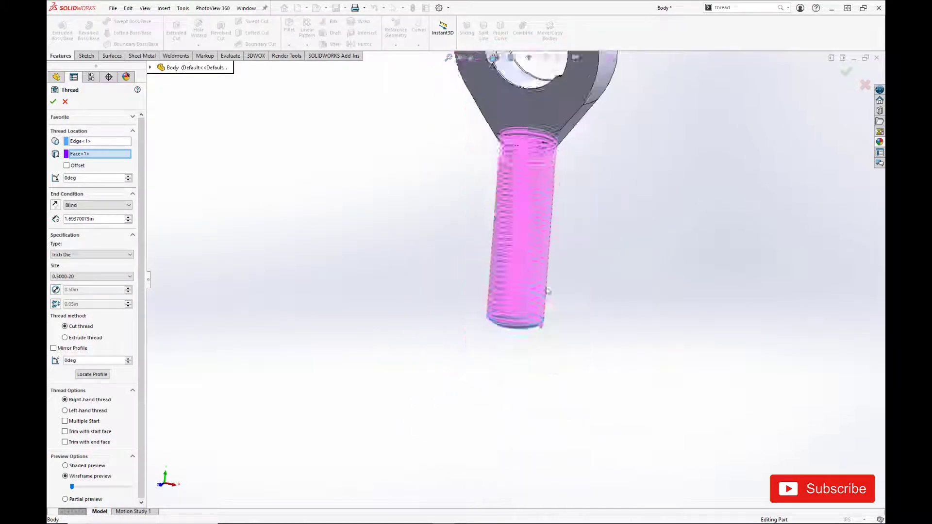
scroll(548, 292, down, 3)
scroll(279, 243, down, 3)
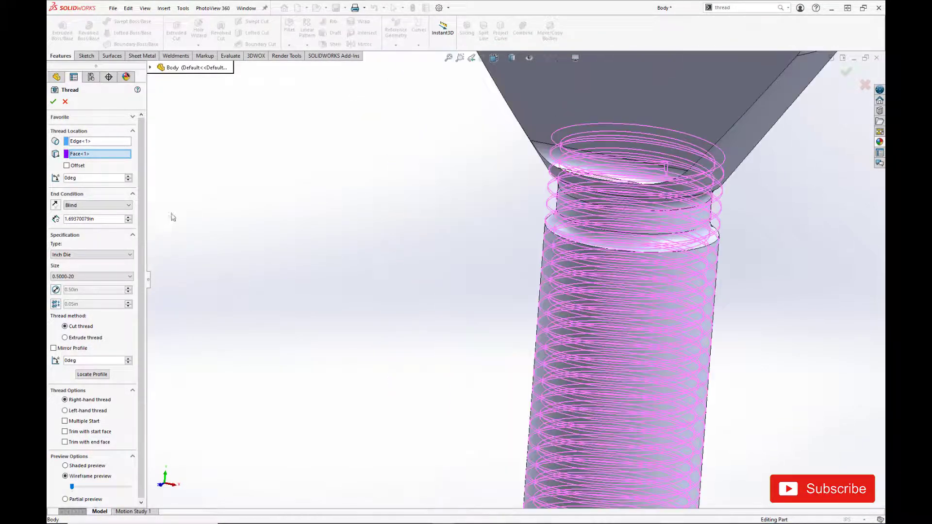
click(130, 221)
click(130, 221)
mouse_move(250, 215)
middle_down()
mouse_move(499, 181)
mouse_move(414, 189)
mouse_move(443, 185)
middle_up()
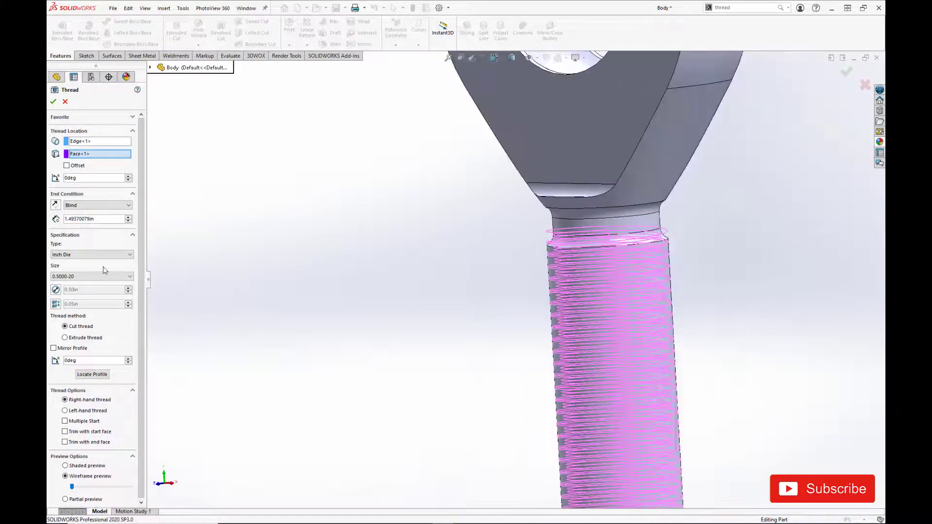
key(f)
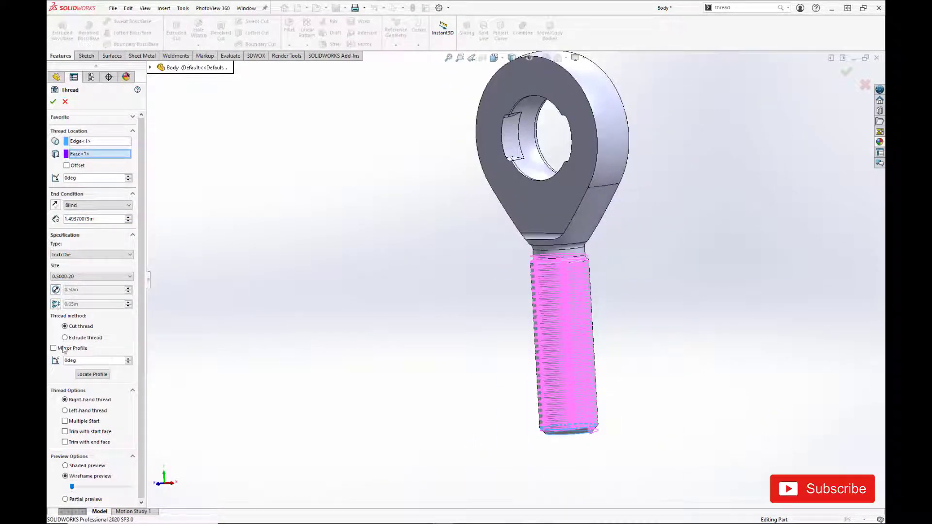
click(54, 102)
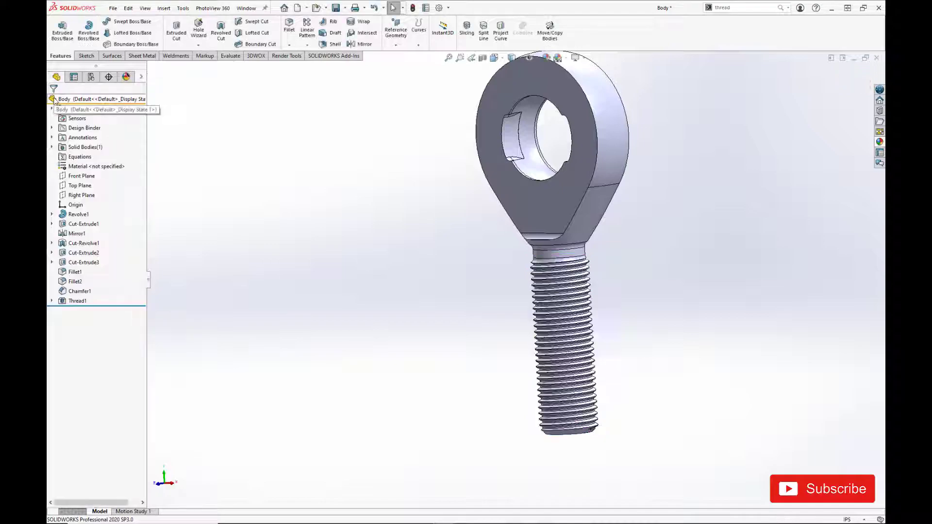
scroll(503, 337, down, 2)
scroll(565, 246, down, 2)
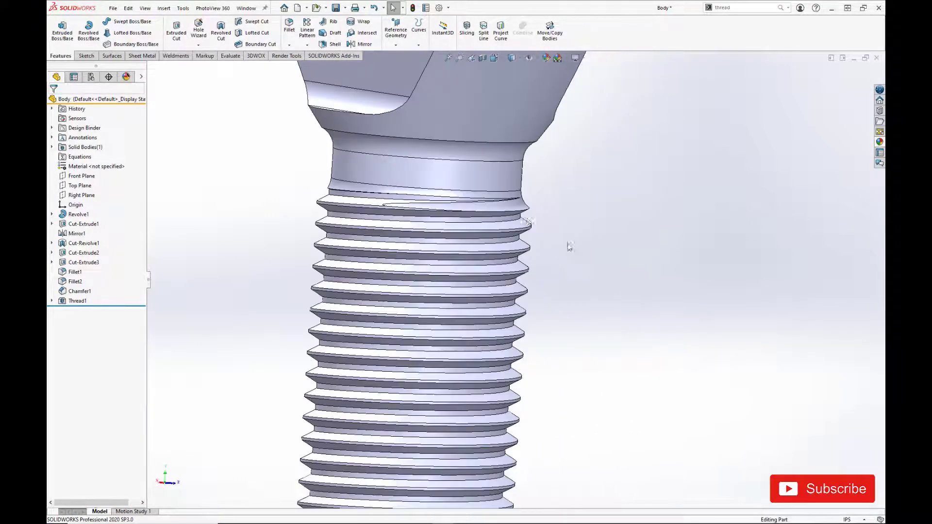
scroll(471, 235, down, 2)
scroll(471, 233, up, 5)
middle_drag(511, 277, 685, 291)
key(ctrl+7)
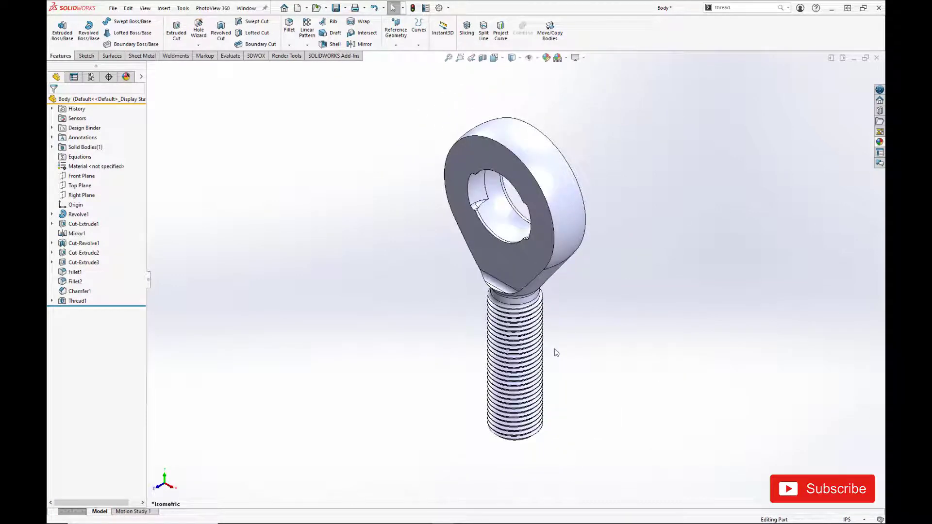
Assign AISI 304 as the part's material.
right_click(102, 166)
click(120, 174)
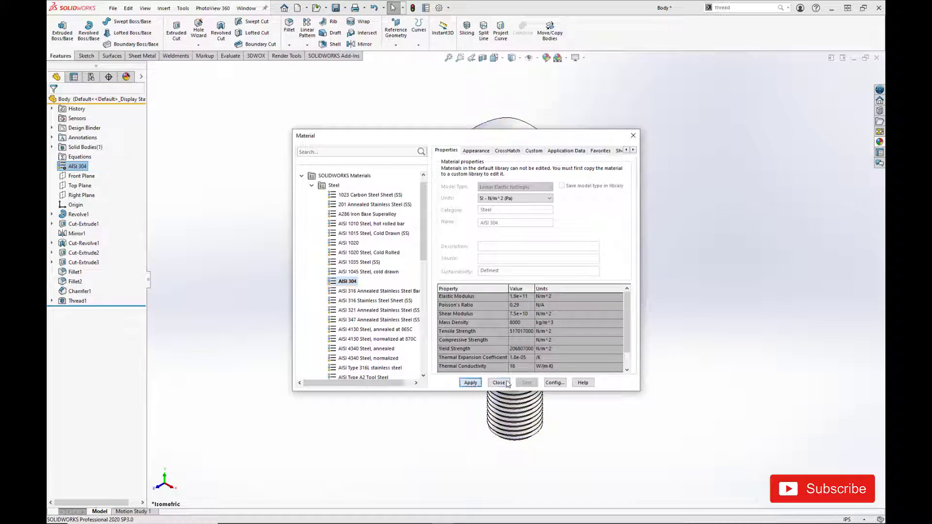
click(500, 383)
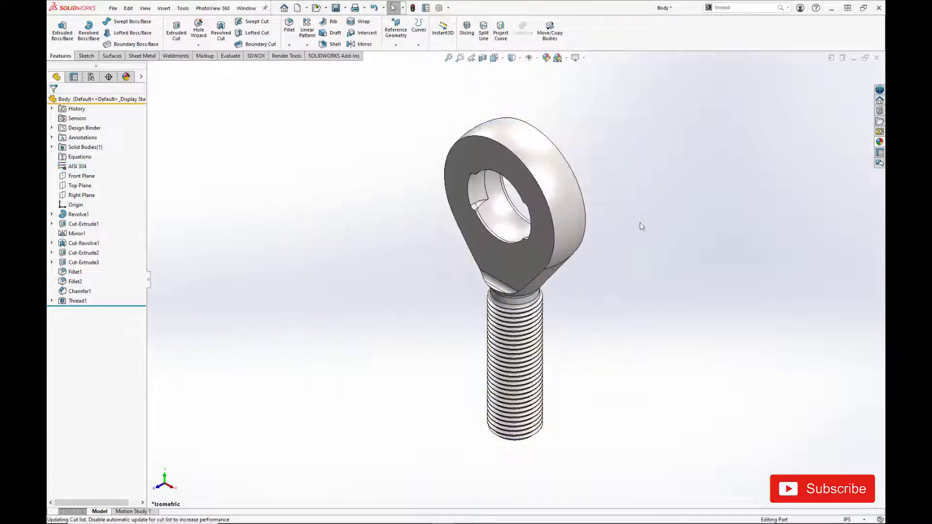
Turn on RealView Graphics and give the part a matte steel appearance.
click(586, 61)
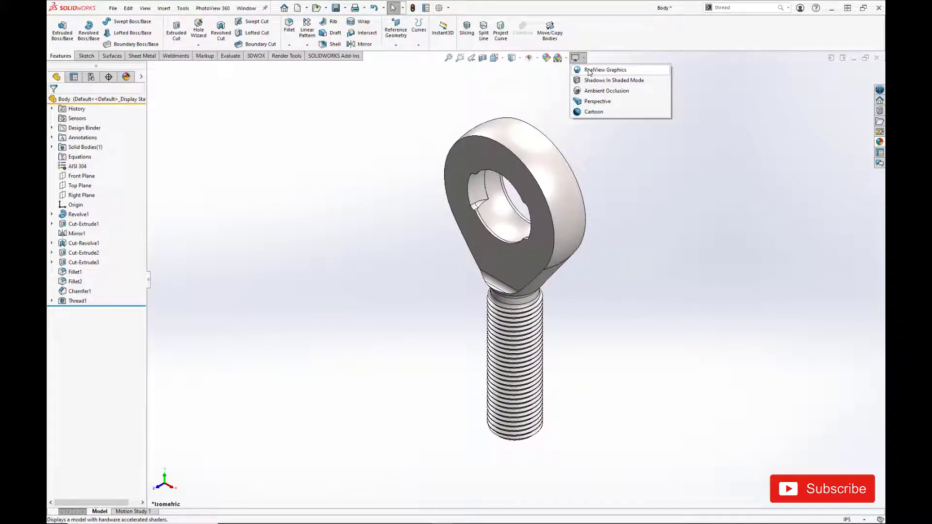
click(590, 70)
click(879, 143)
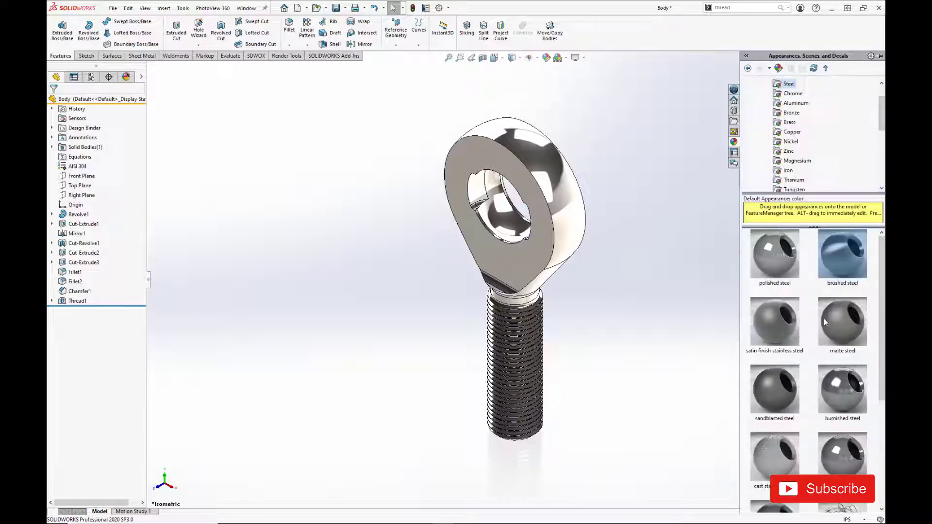
double_click(828, 321)
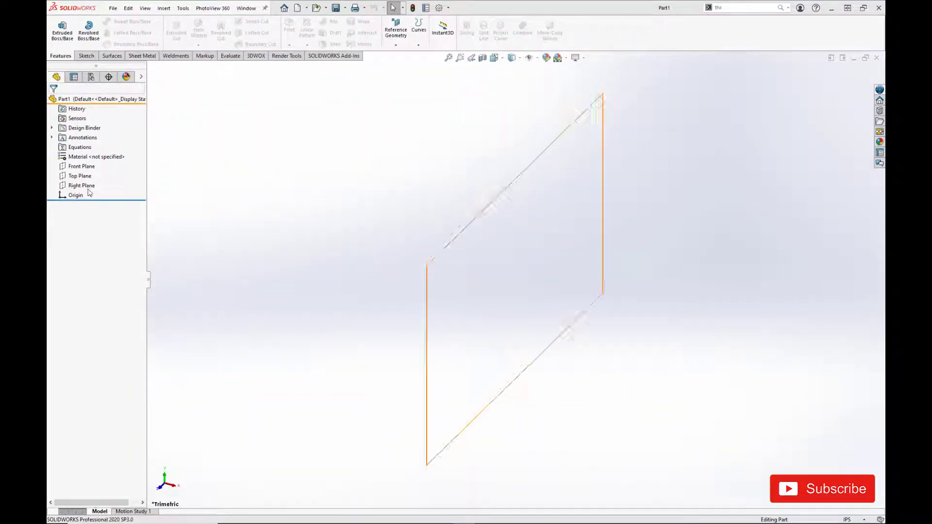
Sketch a Ø0.81 circle centred on the origin on the Front Plane.
click(81, 167)
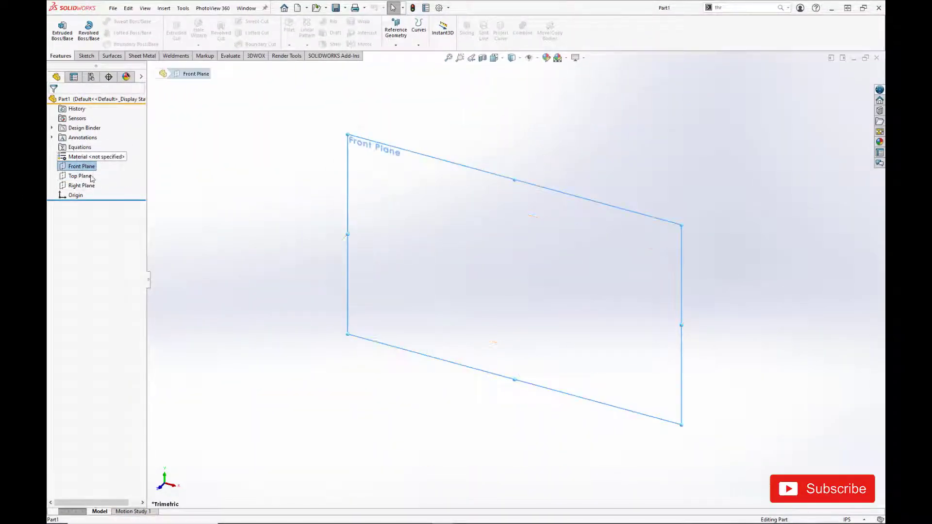
click(84, 56)
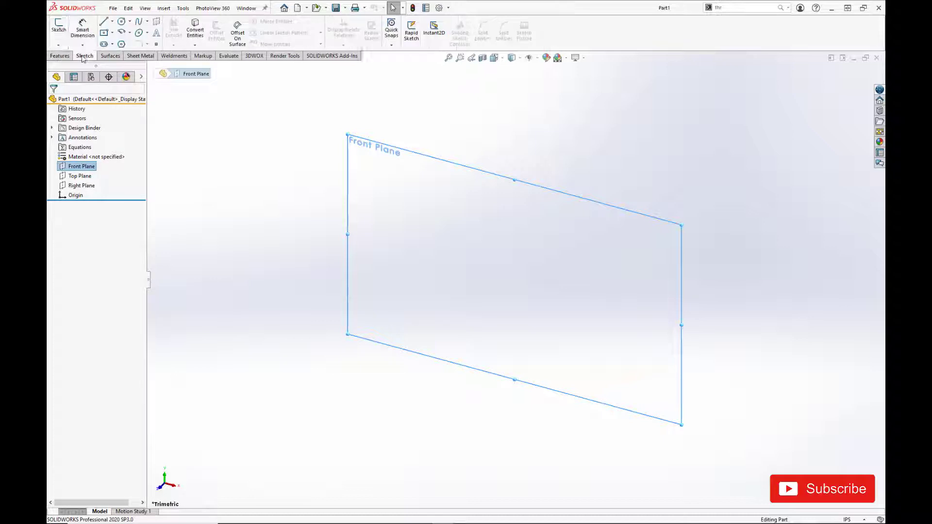
click(58, 30)
click(120, 21)
click(515, 278)
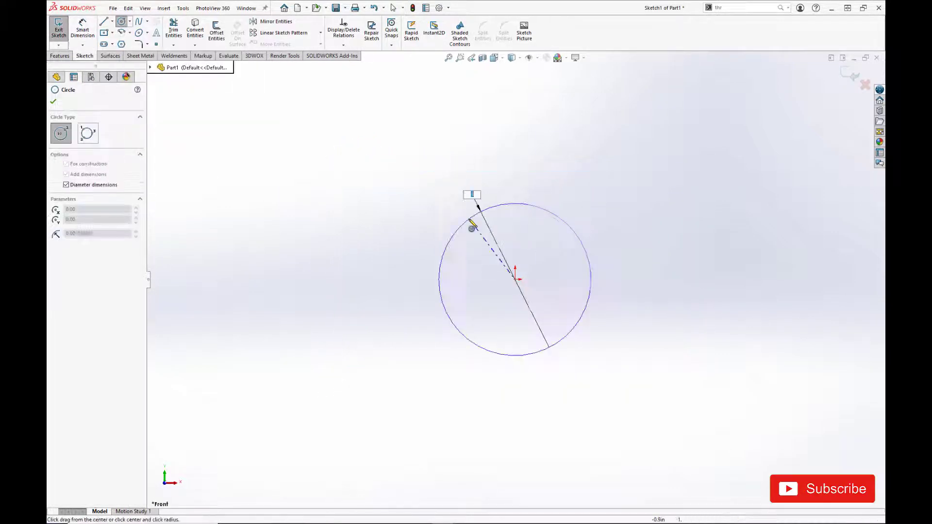
click(472, 223)
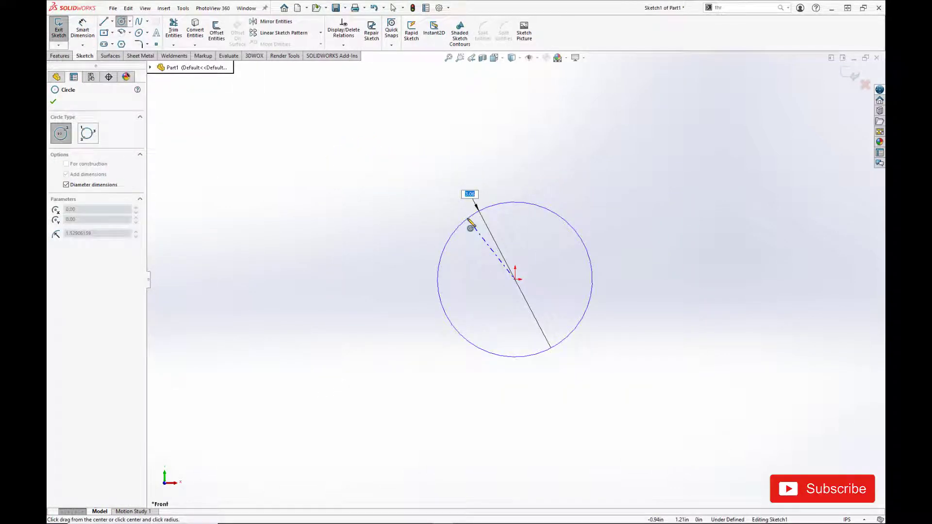
text(1)
key(Return)
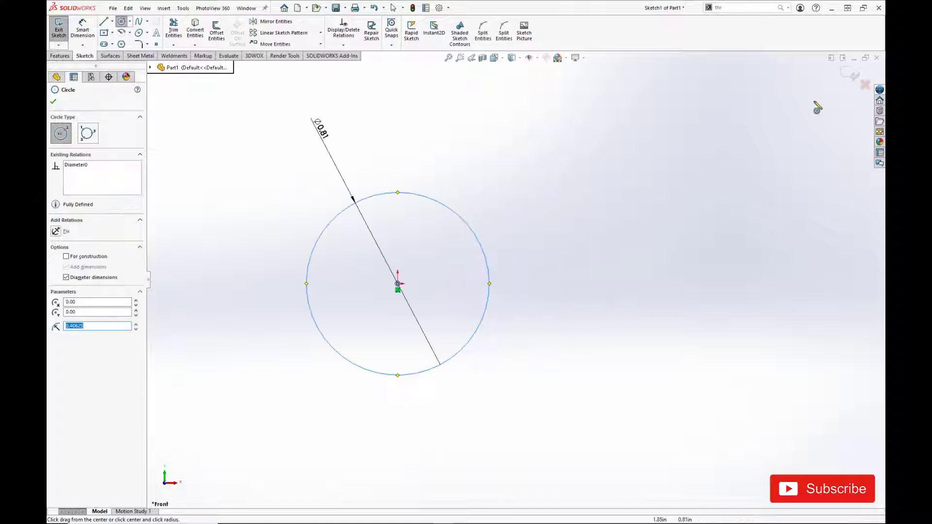
Draw a vertical line through the circle and trim away its right half, leaving a half-circle.
right_click(462, 213)
click(471, 220)
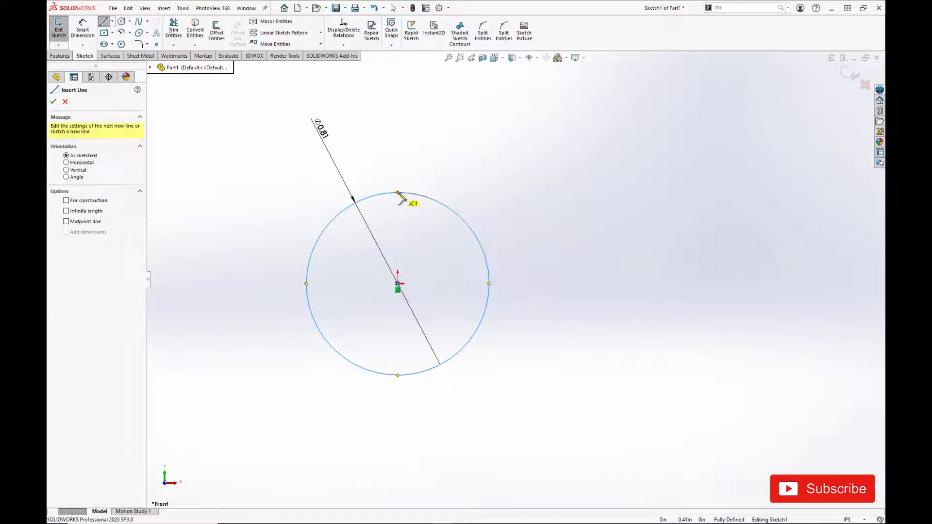
click(397, 193)
click(398, 374)
right_click(408, 368)
click(430, 386)
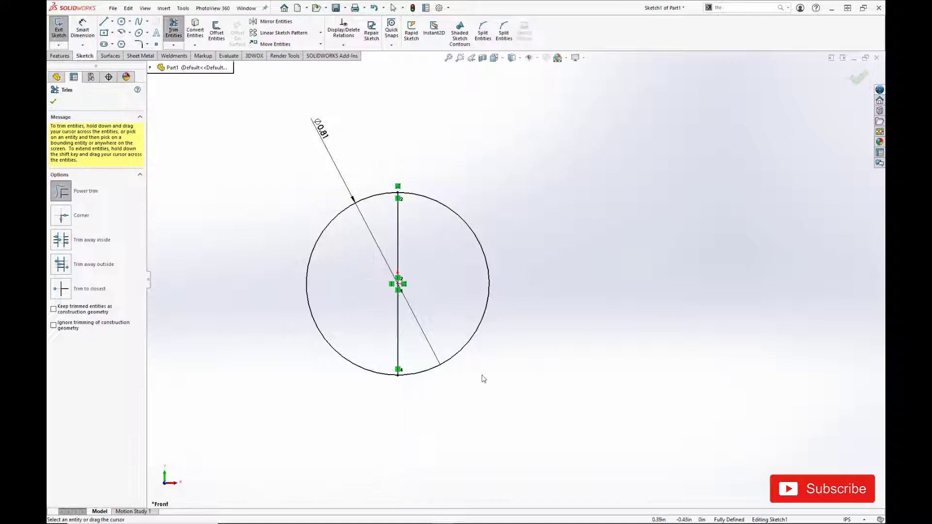
drag(483, 379, 443, 311)
right_click(442, 311)
click(451, 319)
click(447, 235)
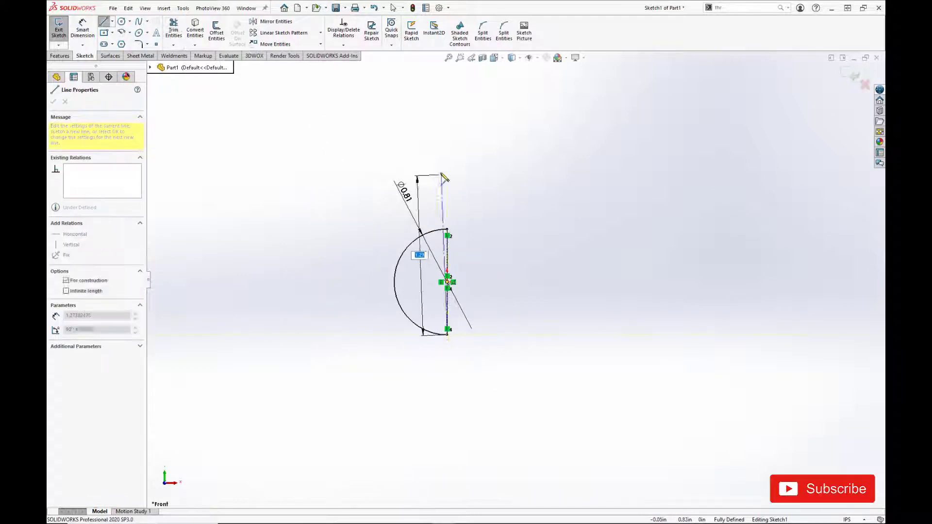
key(Escape)
Exit the sketch and revolve the half-circle into a solid sphere (Revolve1).
click(60, 57)
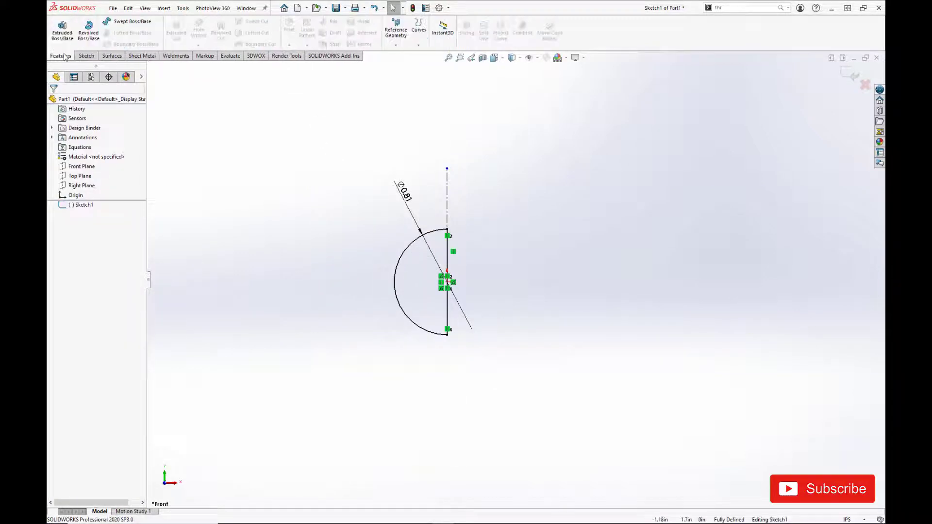
click(86, 56)
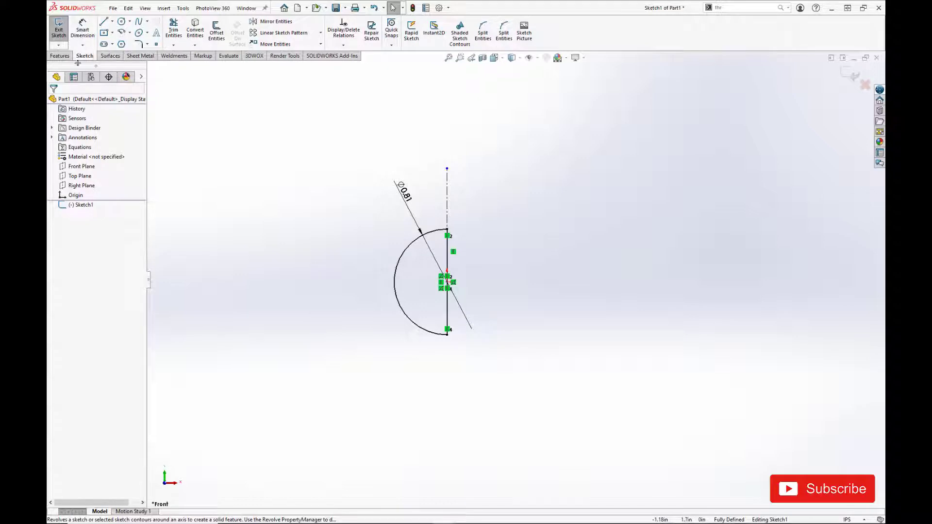
click(59, 31)
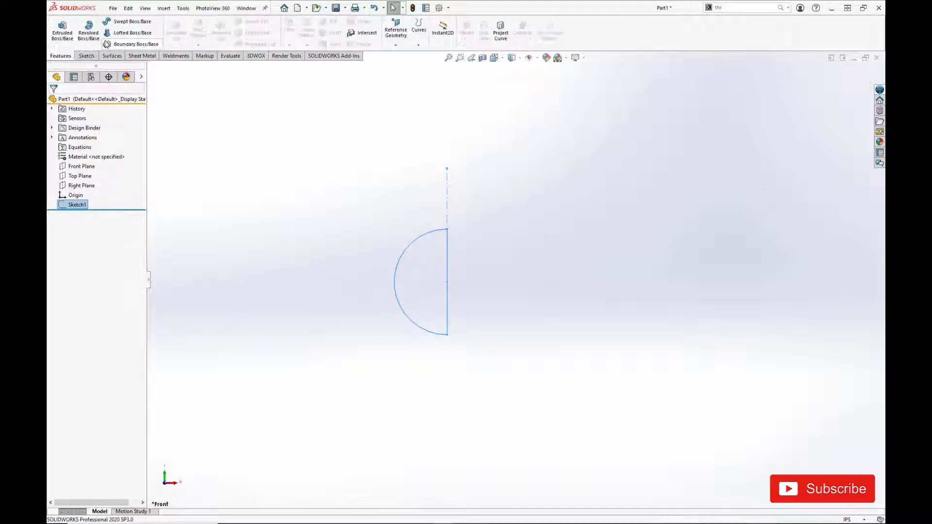
click(89, 30)
click(56, 104)
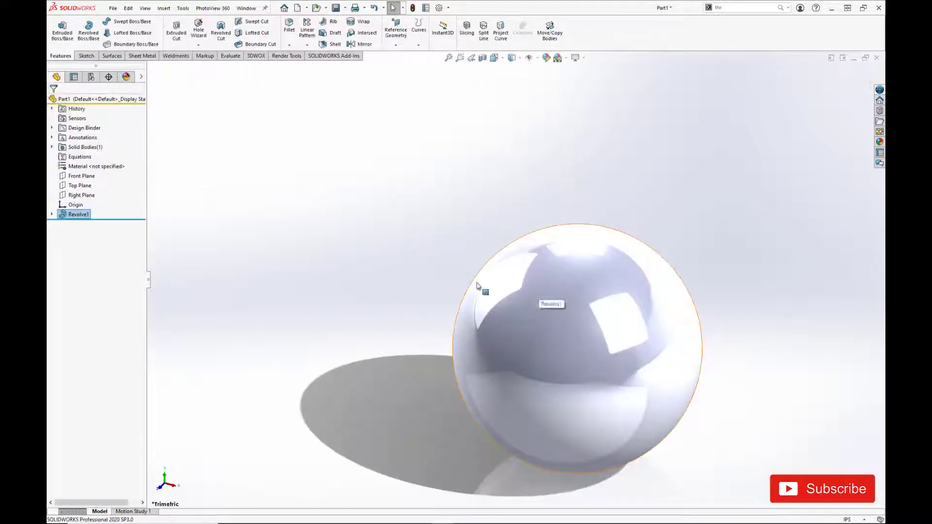
On the Right Plane, viewed face-on, sketch a centre rectangle over the sphere's left half.
click(81, 195)
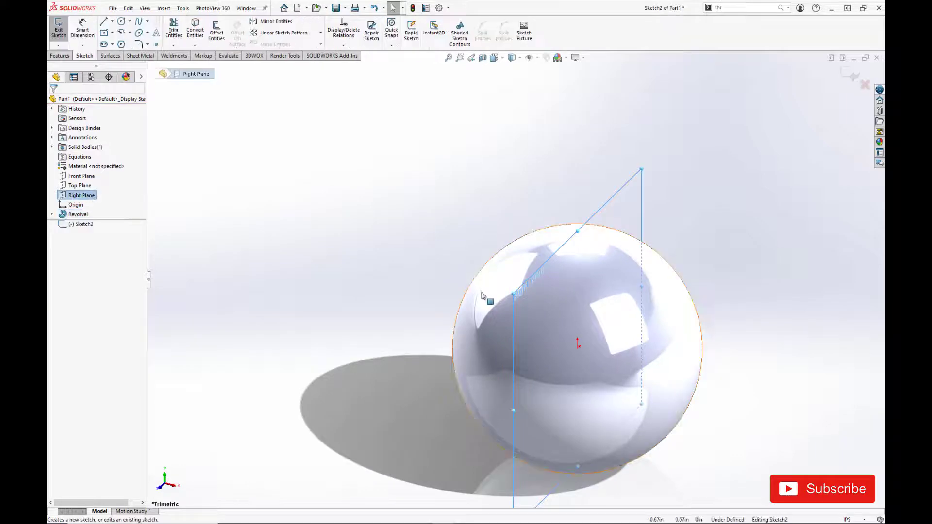
key(space)
click(492, 324)
key(s)
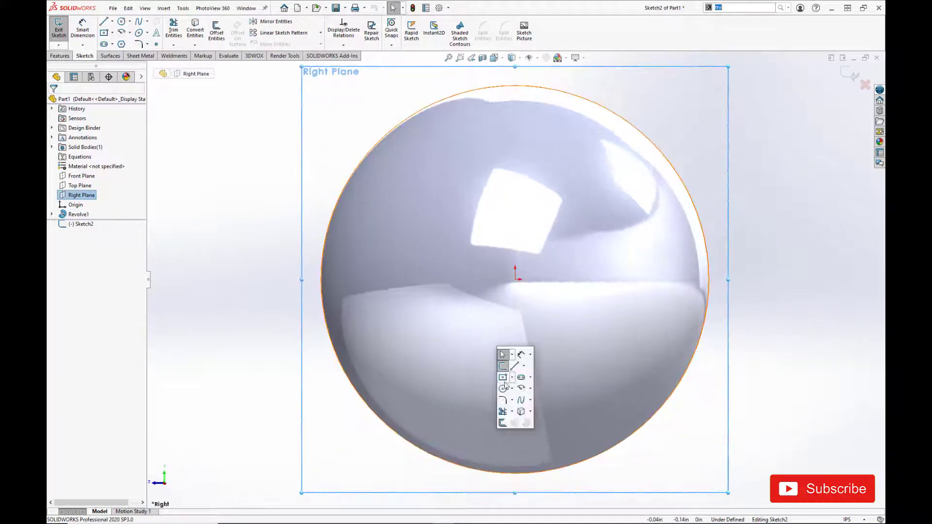
click(502, 377)
click(382, 280)
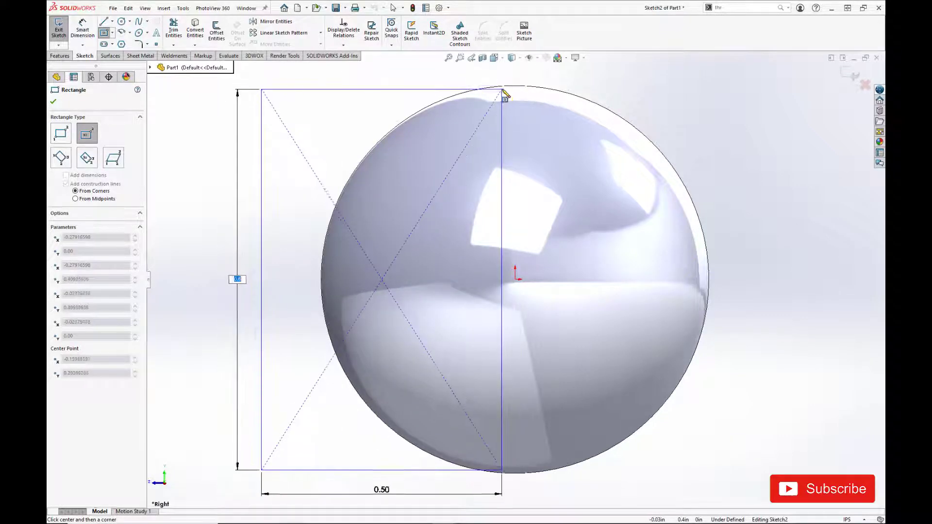
click(467, 83)
key(Escape)
Make the rectangle's edges tangent to the sphere's outline.
ctrl+click(481, 91)
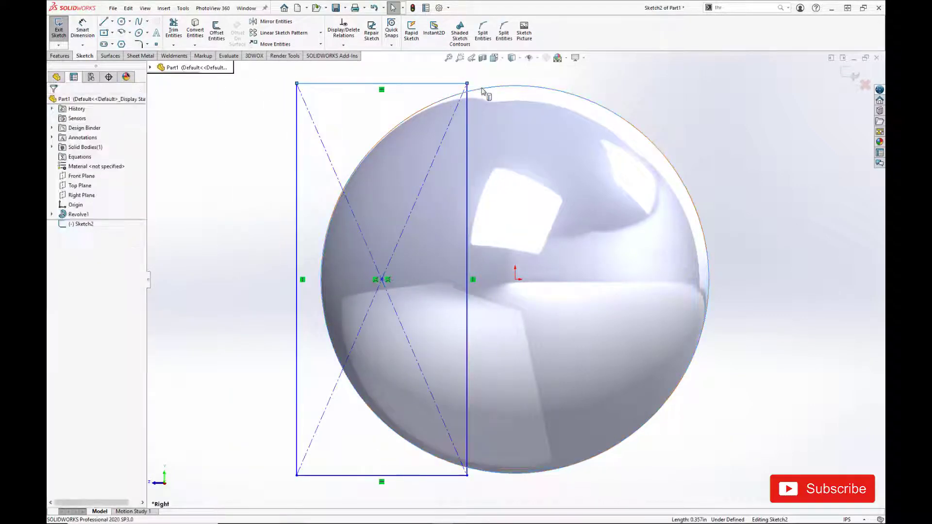
click(57, 243)
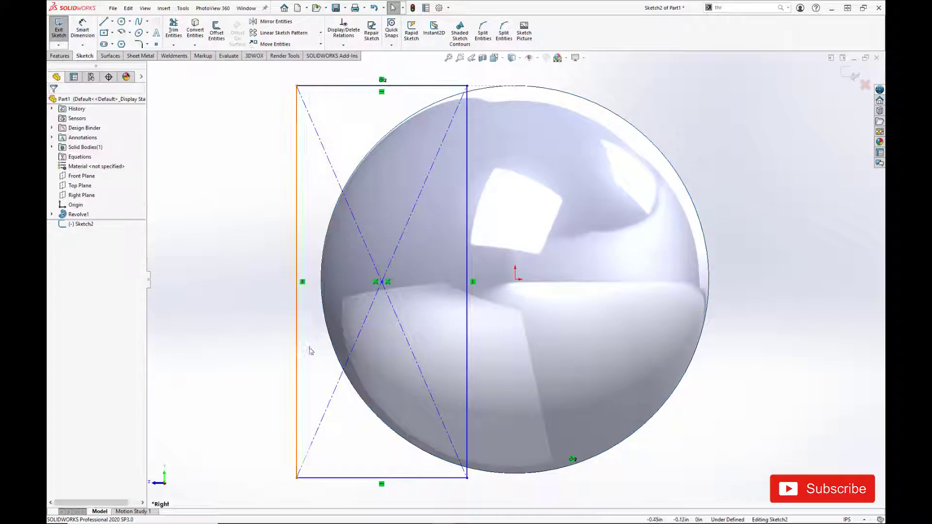
click(326, 314)
ctrl+click(326, 312)
click(362, 275)
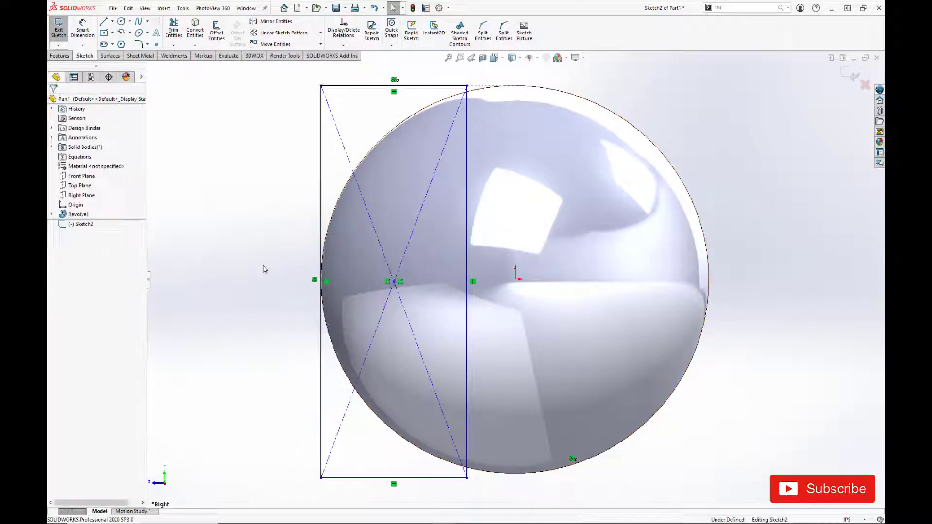
key(s)
click(445, 319)
key(Escape)
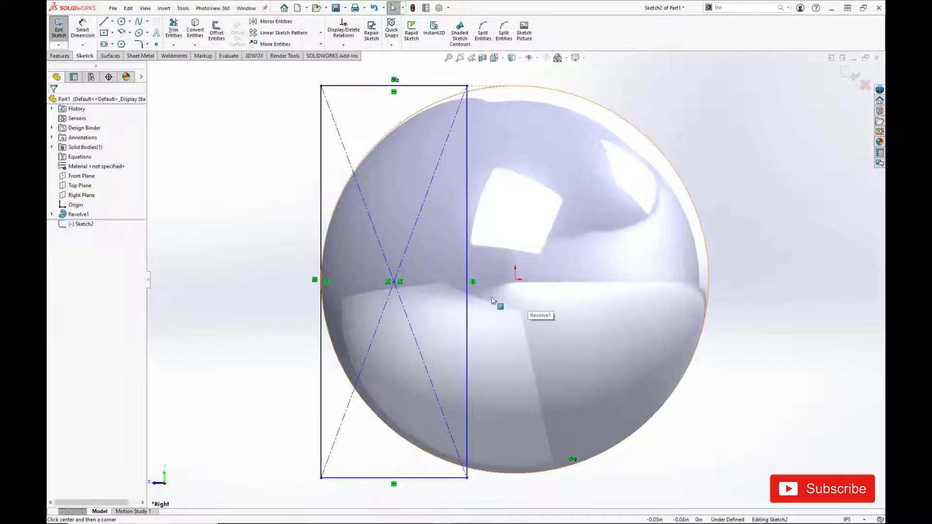
scroll(509, 288, up, 2)
Add a vertical centreline at the origin and dimension the rectangle's right edge 0.50 from it.
key(s)
click(499, 281)
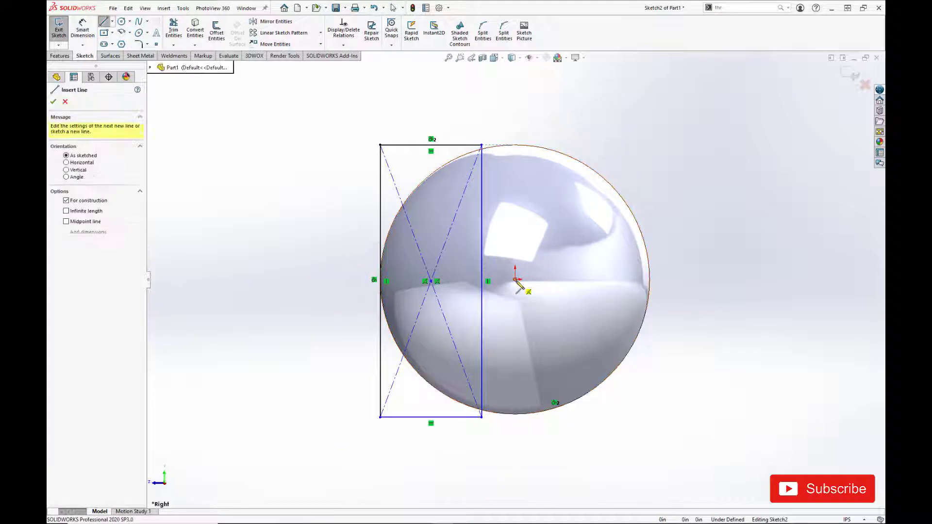
click(515, 278)
click(515, 90)
key(Escape)
key(s)
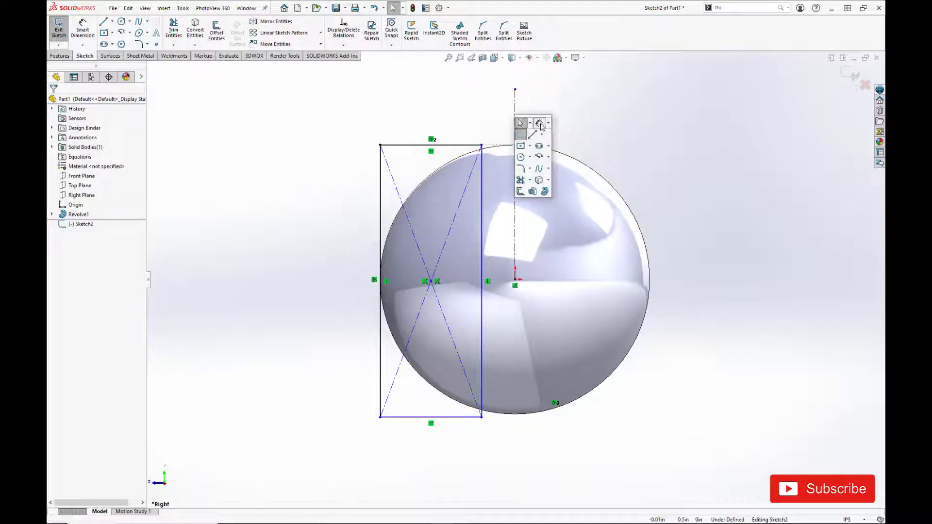
click(536, 120)
click(515, 131)
click(481, 154)
click(648, 132)
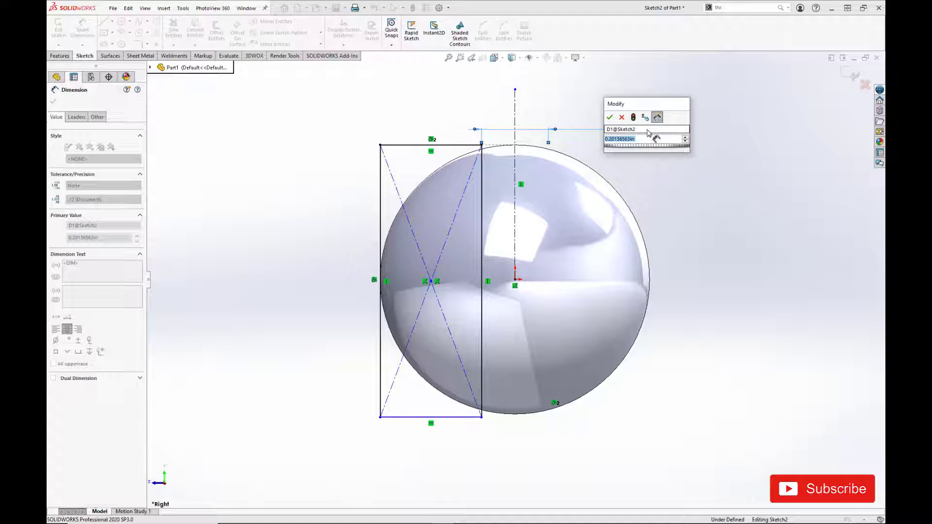
text(0.5)
key(Return)
Cut-extrude the rectangle Mid Plane through the sphere to slice one flat face (Cut-Extrude1).
click(843, 86)
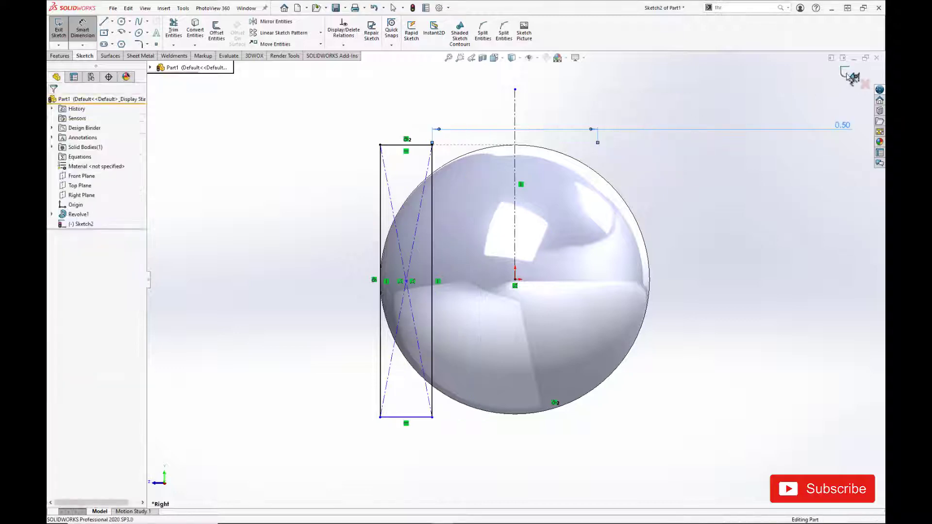
click(174, 33)
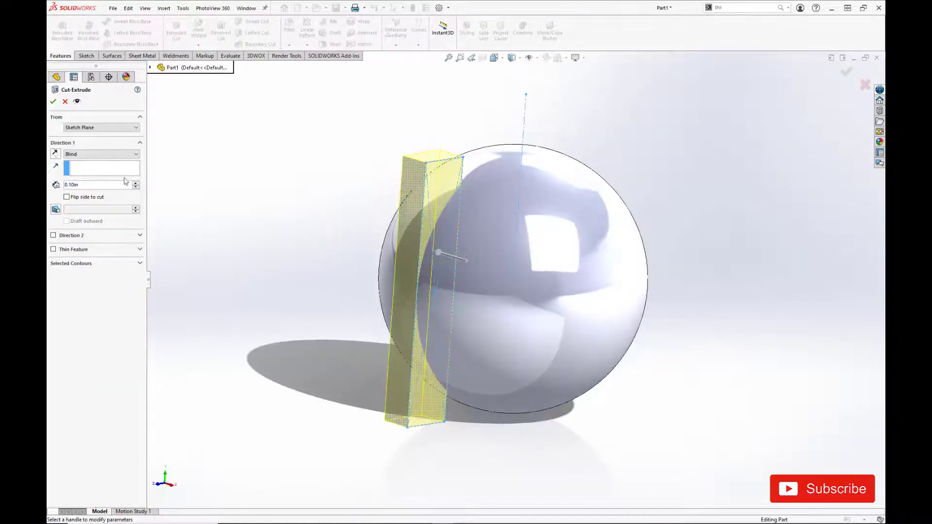
click(112, 153)
click(80, 206)
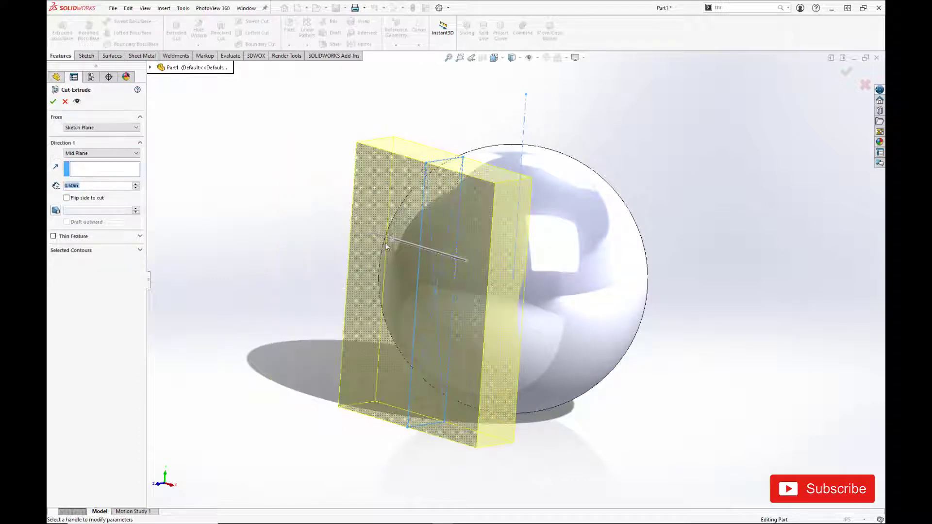
drag(430, 249, 496, 268)
key(Return)
middle_drag(496, 268, 379, 309)
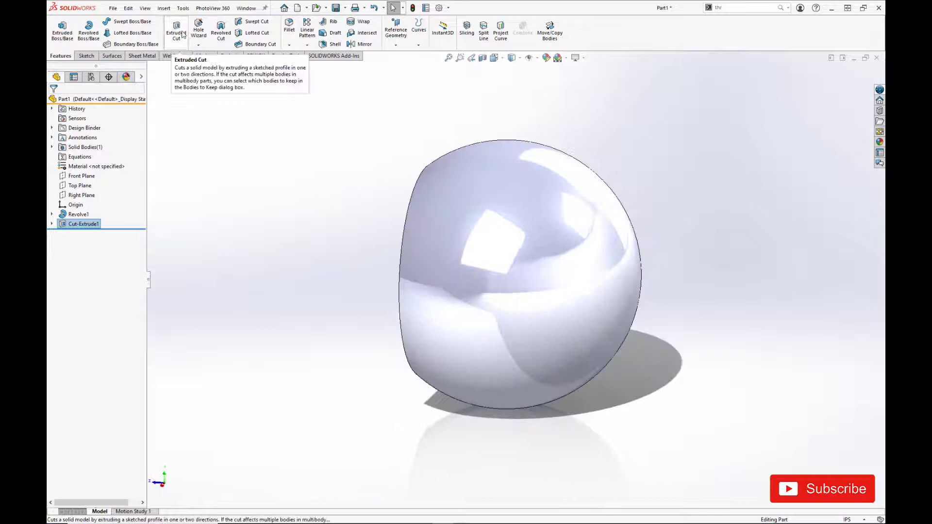
Mirror the cut about the Front Plane to flatten the opposite side (Mirror1).
click(362, 45)
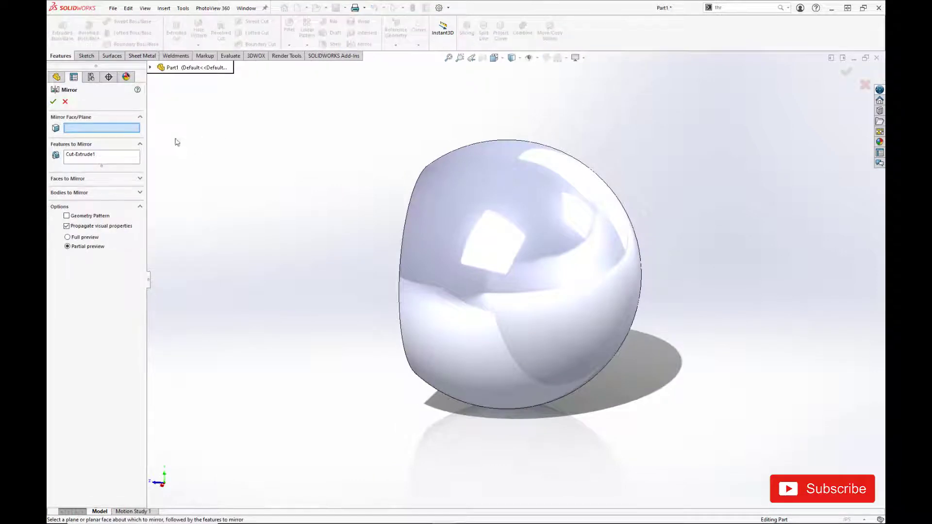
click(151, 68)
click(187, 144)
click(54, 103)
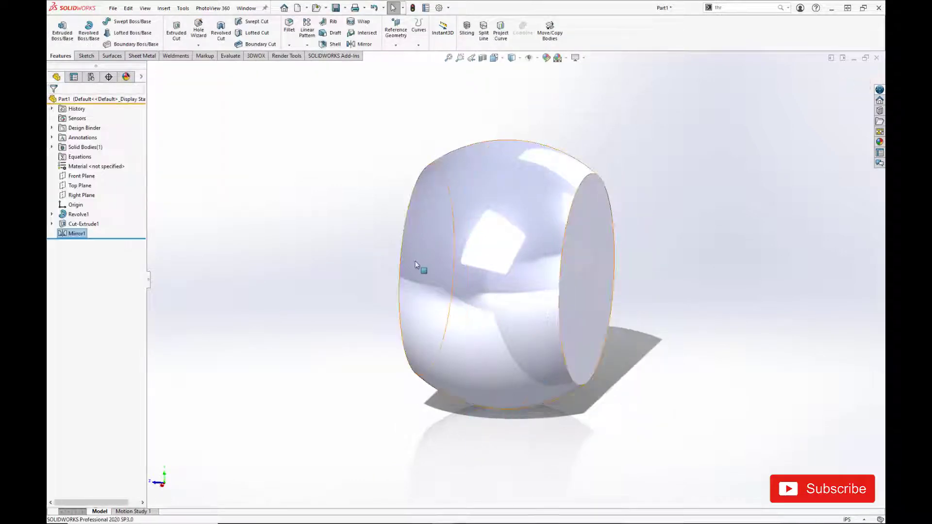
mouse_move(416, 266)
middle_down()
mouse_move(374, 256)
mouse_move(495, 377)
mouse_move(516, 202)
mouse_move(462, 256)
middle_up()
Sketch a circle on the flat face and cut-extrude it through the ball as a bore (Cut-Extrude2).
click(462, 255)
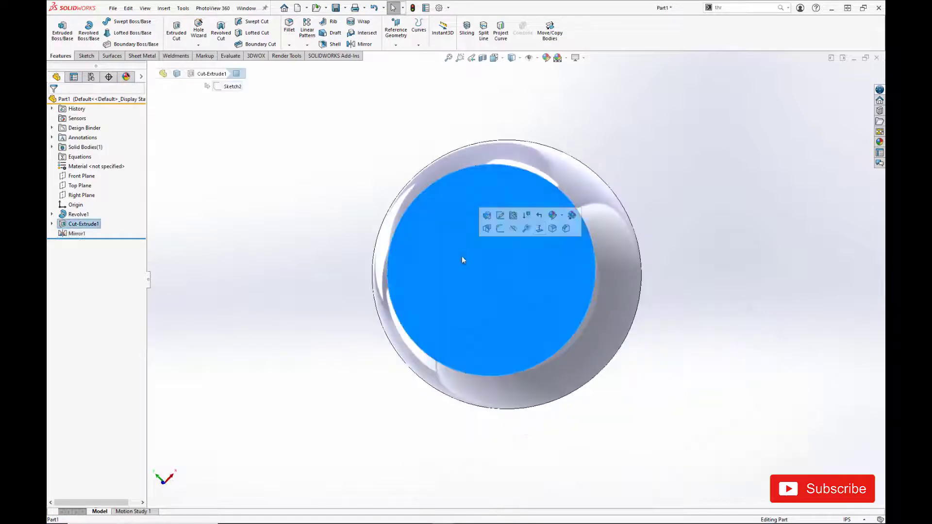
click(499, 229)
key(s)
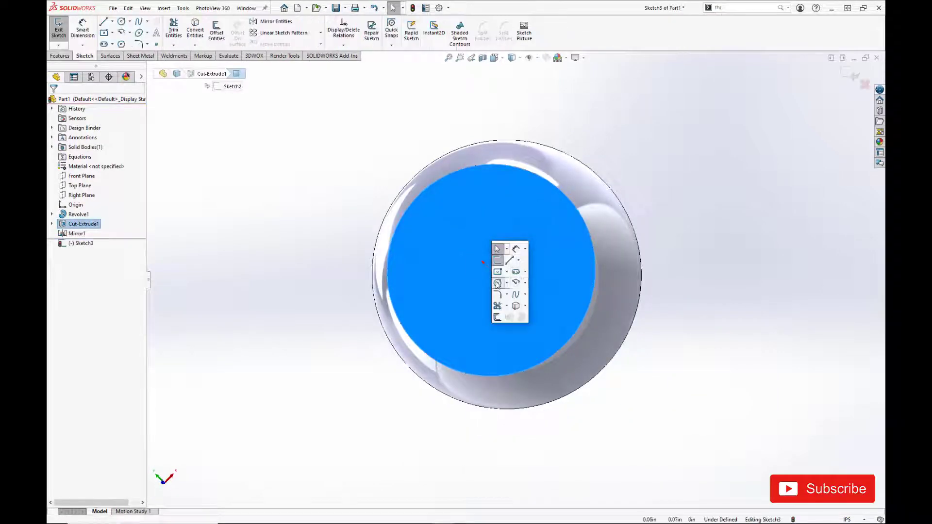
click(497, 284)
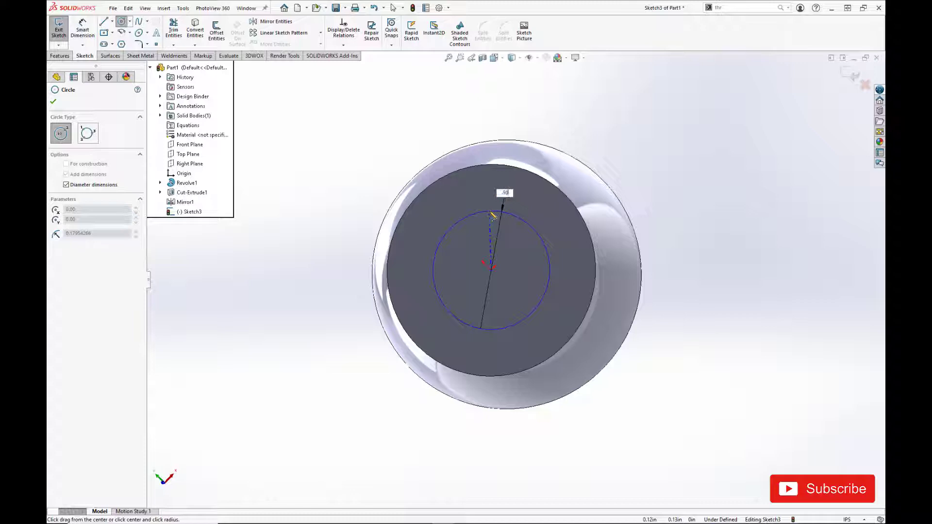
click(493, 216)
click(849, 73)
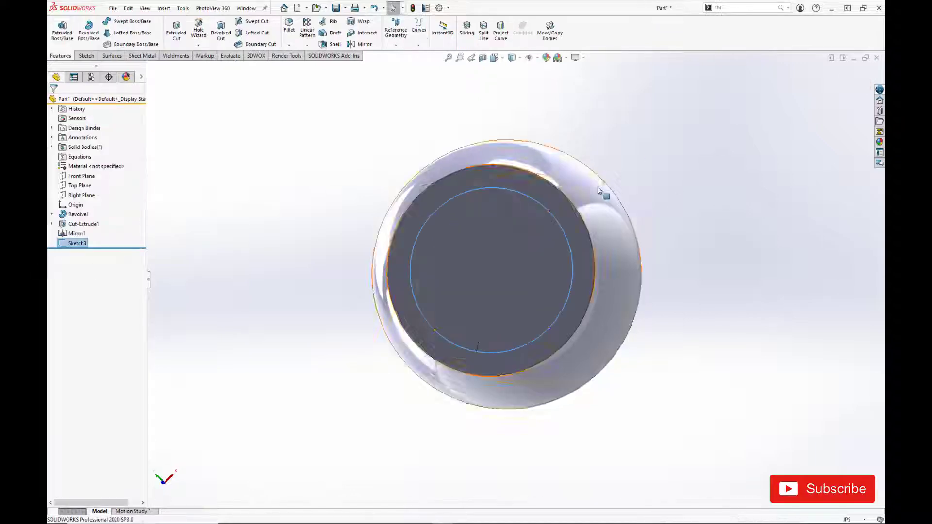
click(175, 32)
click(55, 102)
middle_drag(489, 214, 443, 266)
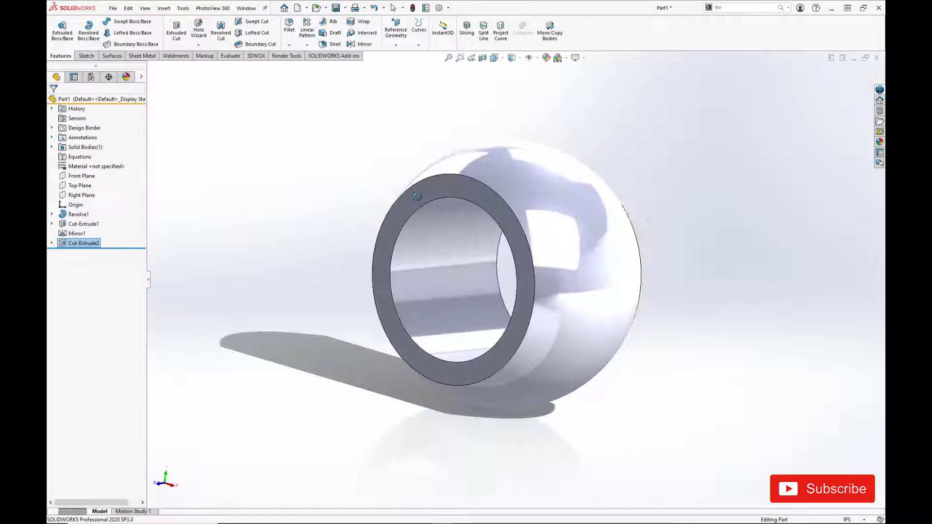
Chamfer both bore edges at 0.005in (Chamfer1).
click(288, 45)
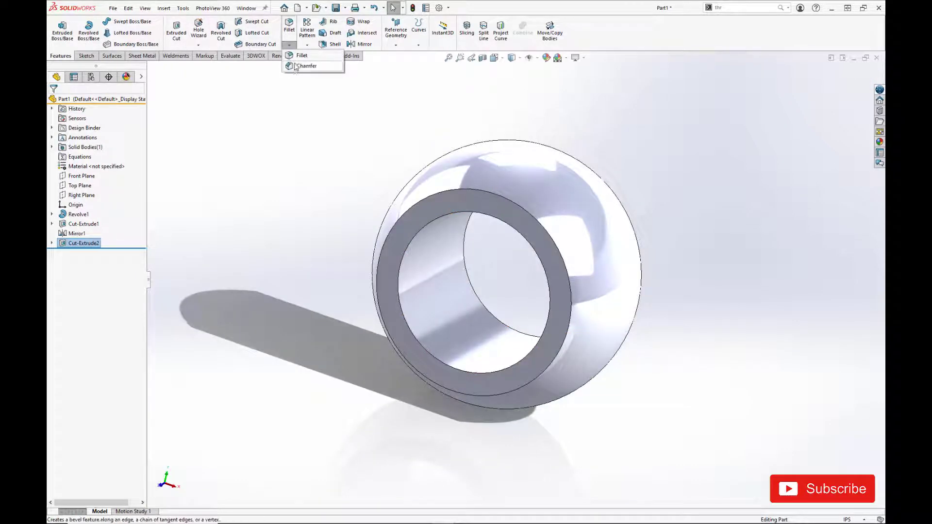
click(299, 71)
click(497, 322)
click(457, 331)
middle_drag(457, 332, 370, 371)
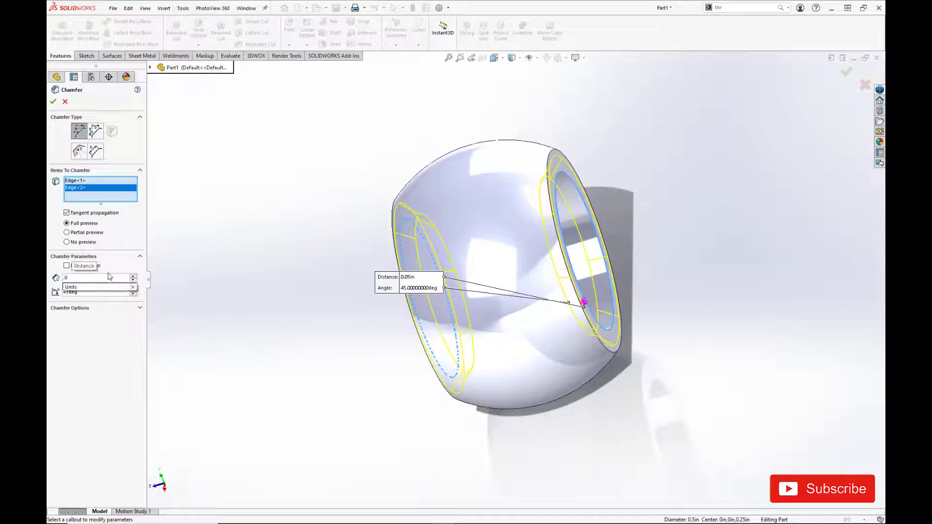
text(05)
key(Return)
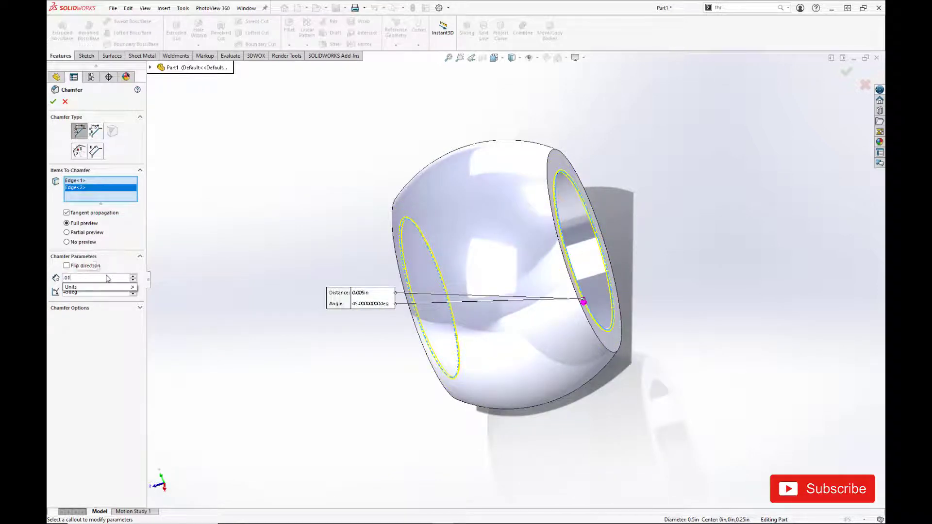
click(54, 102)
mouse_move(583, 263)
middle_down()
mouse_move(513, 321)
mouse_move(526, 300)
middle_up()
Assign AISI 304 stainless steel as the part's material.
right_click(125, 166)
click(156, 170)
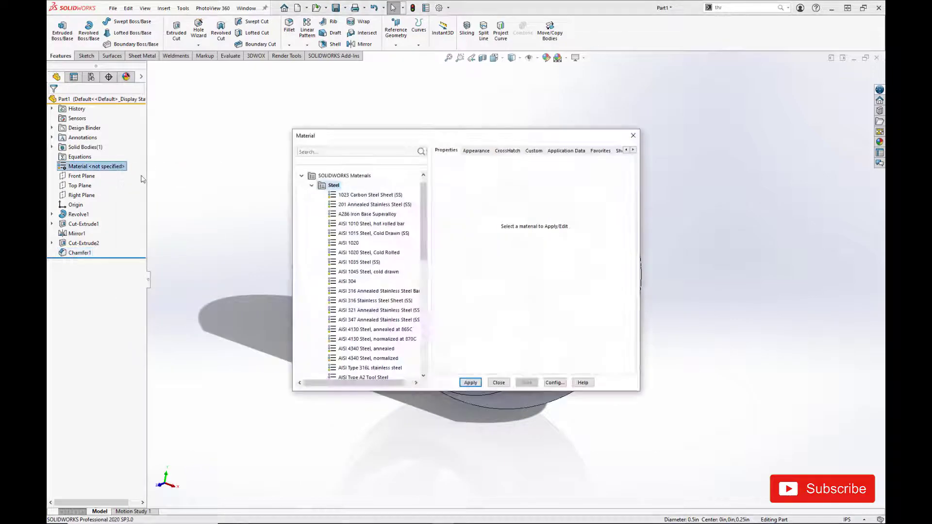
click(347, 281)
click(471, 383)
click(499, 382)
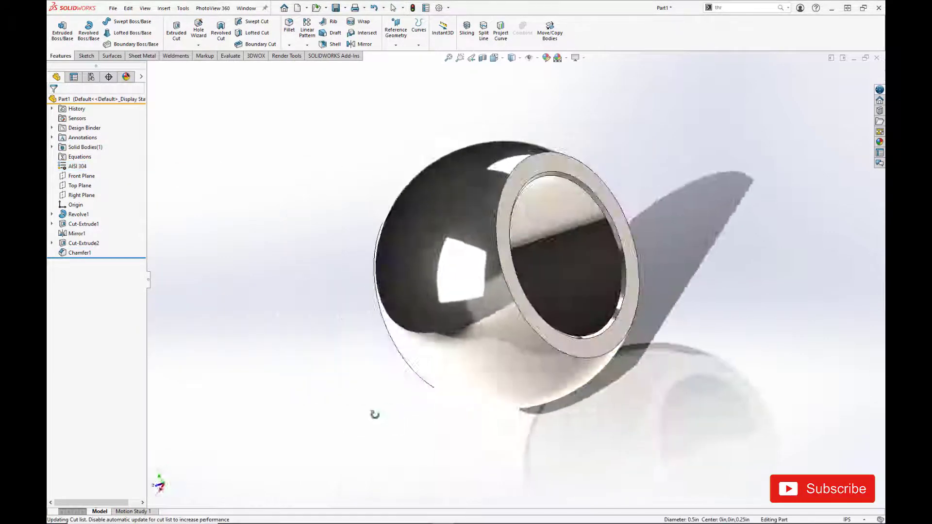
middle_drag(375, 414, 510, 387)
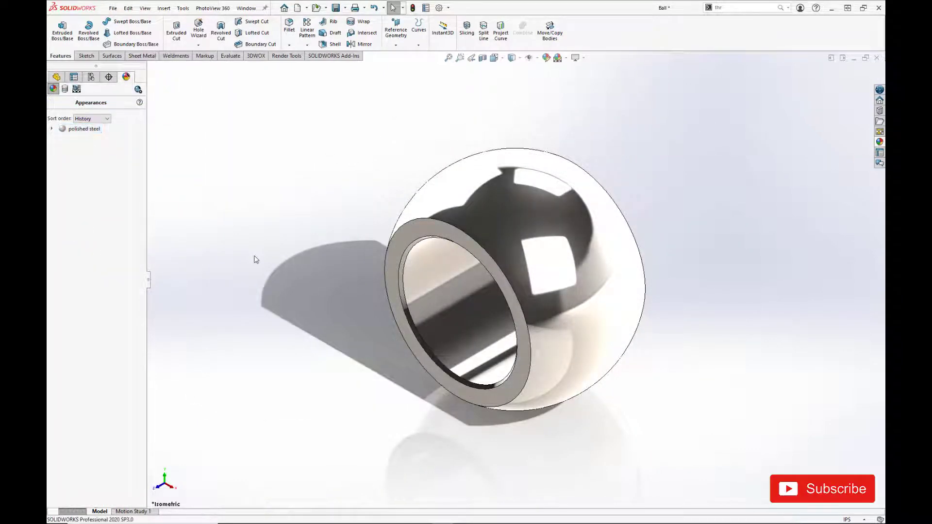
Apply a machined steel appearance to both ring end faces of the ball.
click(879, 142)
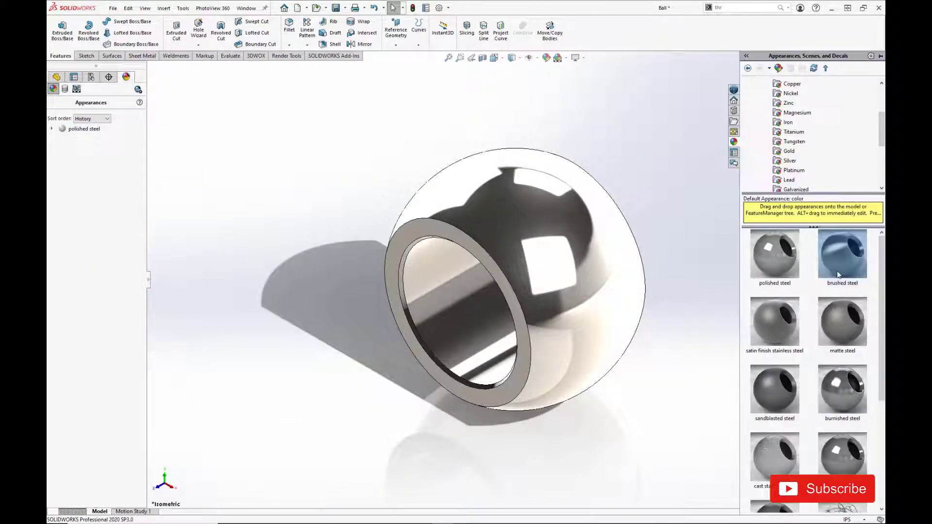
scroll(798, 412, down, 3)
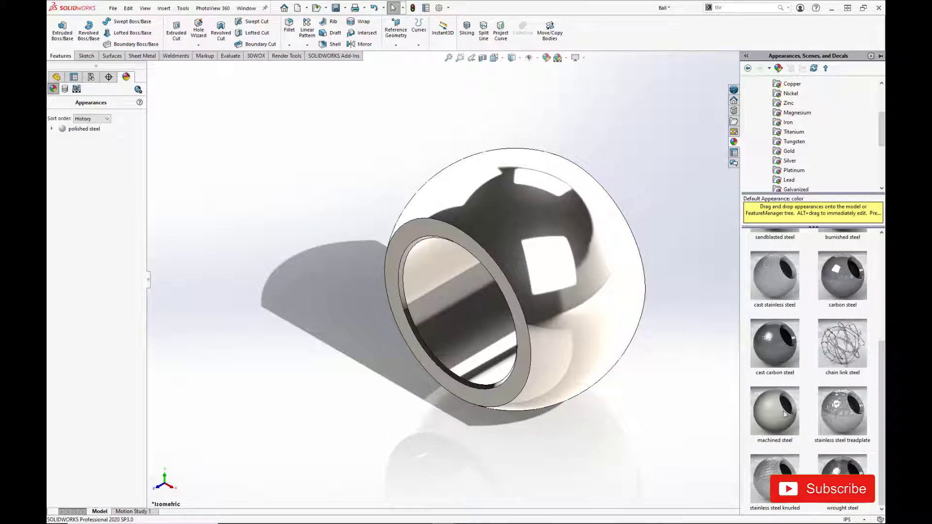
drag(785, 413, 493, 395)
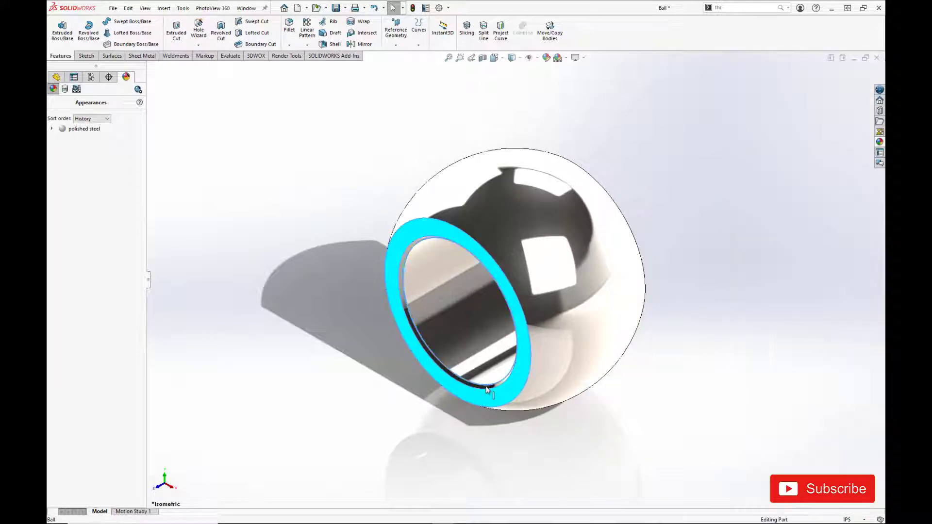
click(503, 376)
middle_drag(503, 379, 427, 457)
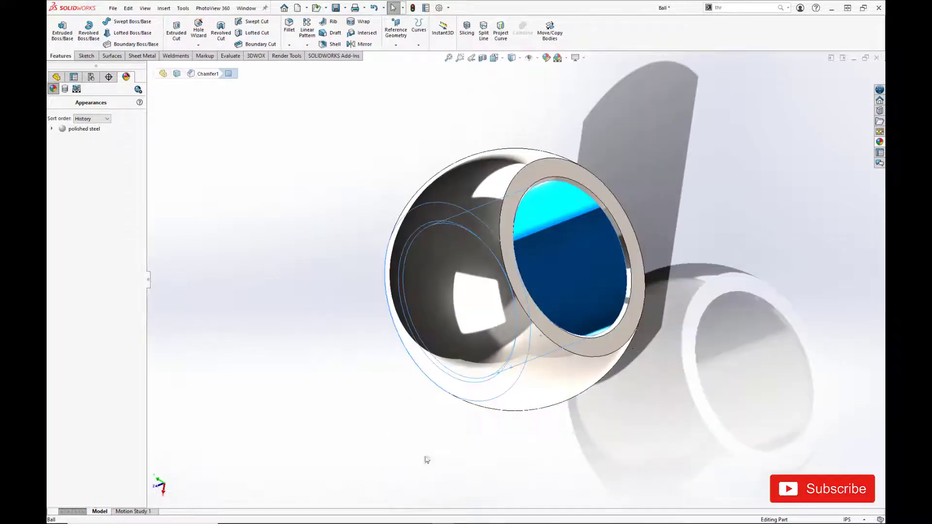
click(879, 143)
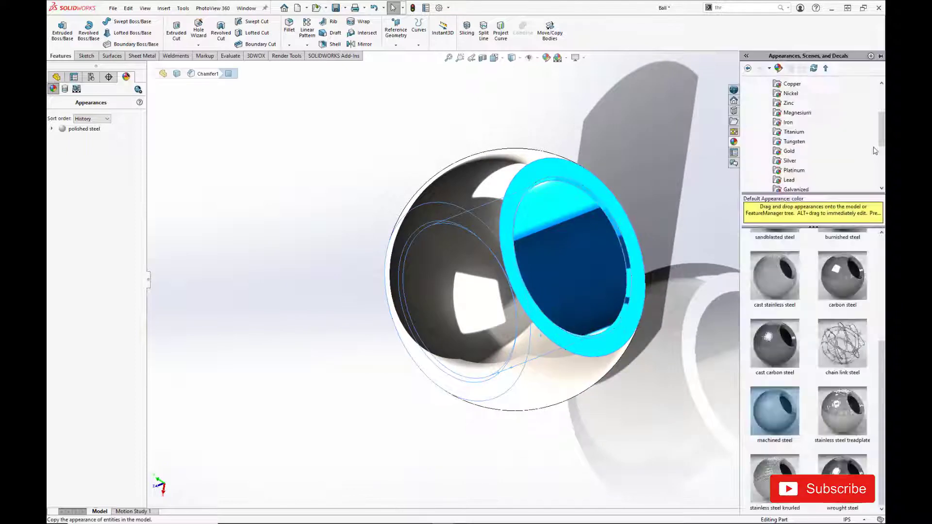
click(776, 423)
mouse_move(728, 306)
middle_down()
mouse_move(691, 198)
mouse_move(707, 255)
mouse_move(662, 189)
middle_up()
Apply sandblasted iron to the ball's spherical outer surface and select the inner bore face.
click(878, 143)
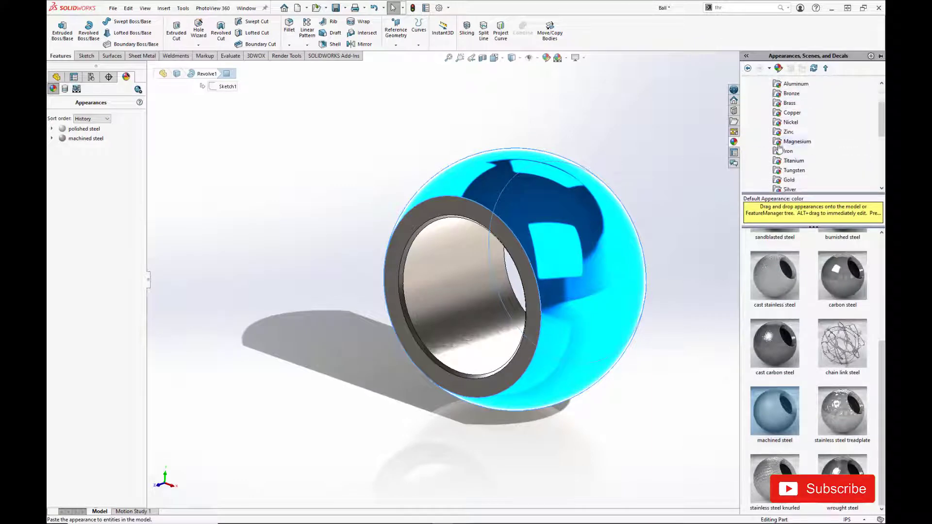
click(786, 151)
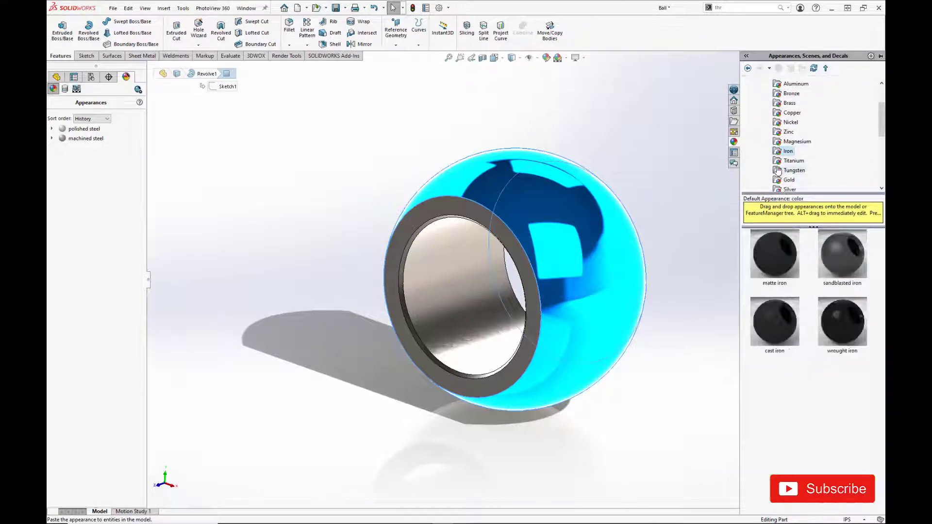
double_click(844, 260)
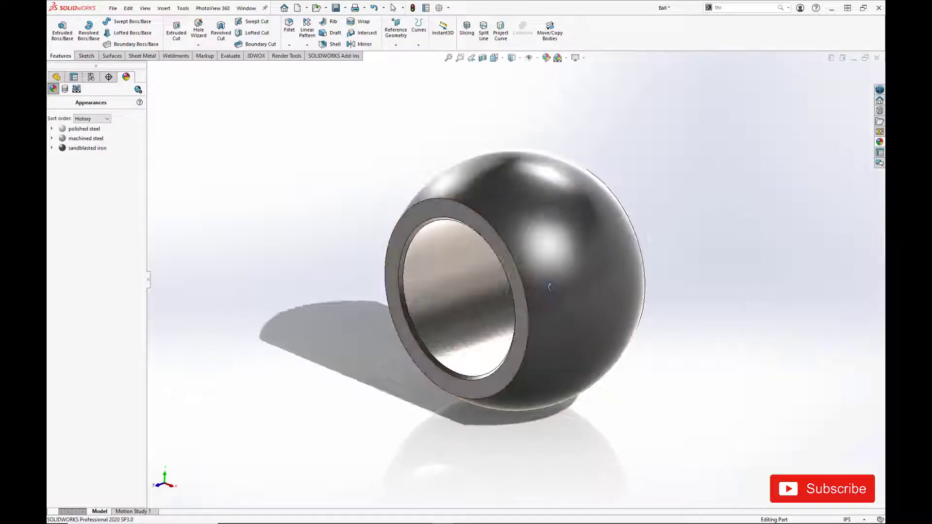
mouse_move(510, 292)
middle_down()
mouse_move(568, 322)
mouse_move(517, 354)
middle_up()
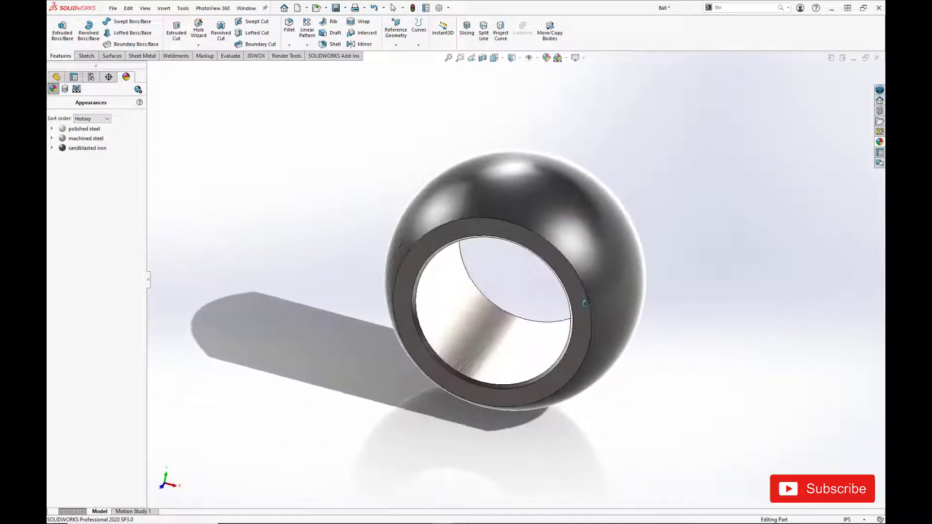
click(517, 354)
Give the bore face its own polished steel appearance after previewing matte and brushed steel.
click(611, 309)
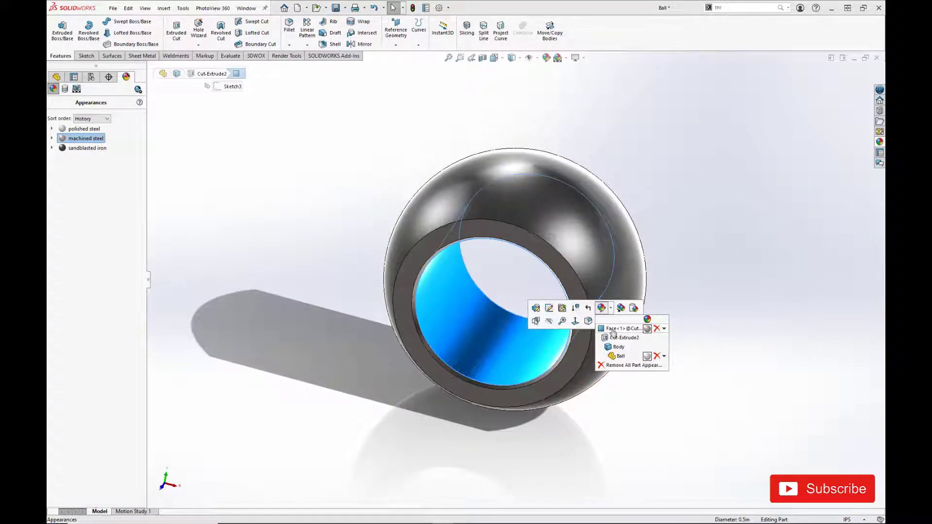
click(619, 328)
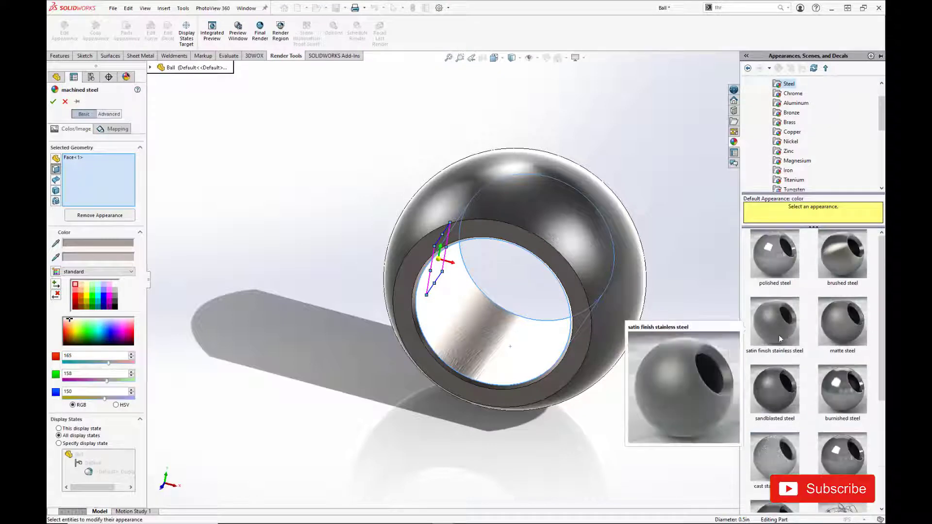
click(834, 333)
click(770, 258)
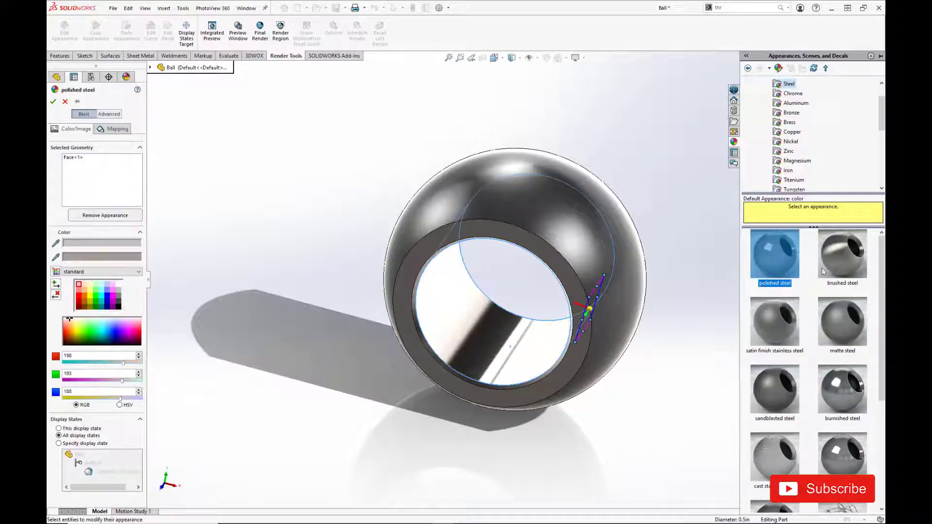
click(848, 258)
scroll(506, 340, down, 2)
scroll(507, 341, down, 5)
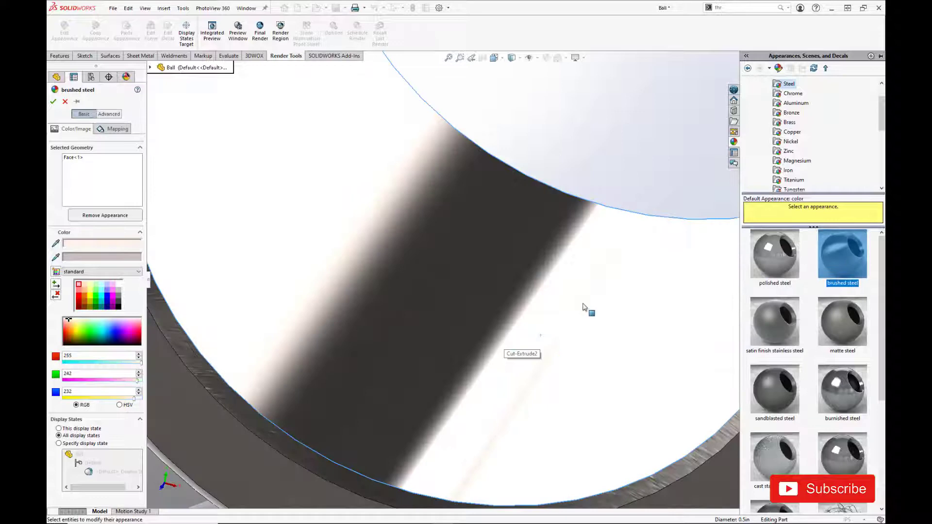
click(783, 254)
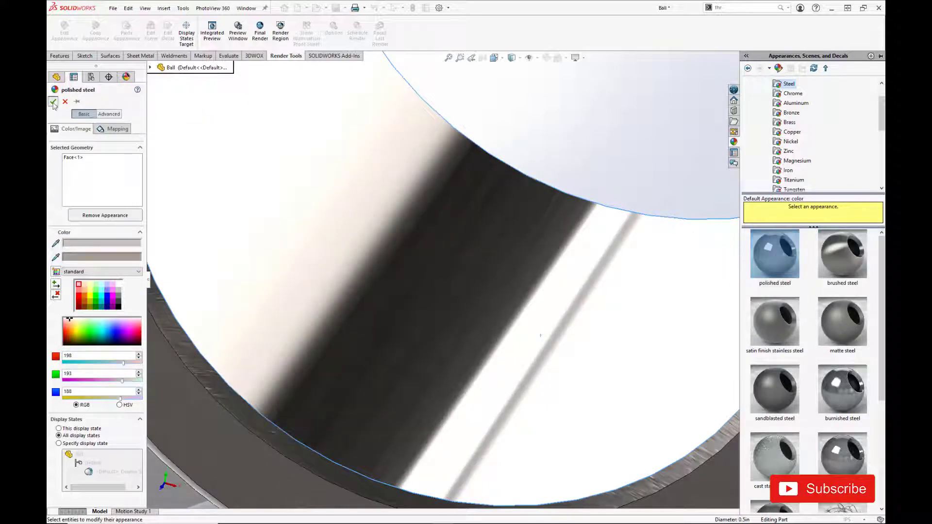
click(52, 102)
scroll(458, 263, up, 7)
View the finished ball near-front and begin creating a new document.
mouse_move(458, 264)
middle_down()
mouse_move(351, 273)
mouse_move(479, 229)
mouse_move(392, 298)
middle_up()
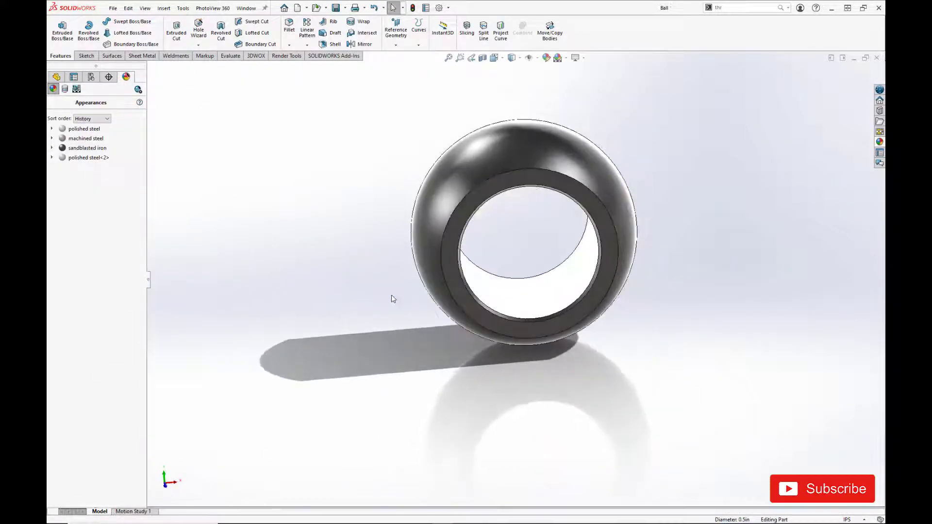
click(113, 8)
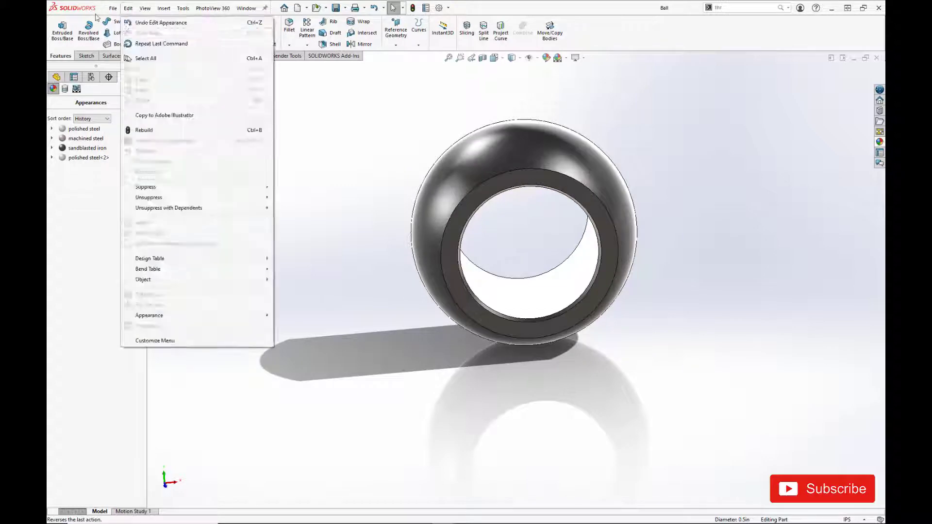
Create a new assembly, insert the Ball part beside the body, and start a mate.
click(127, 22)
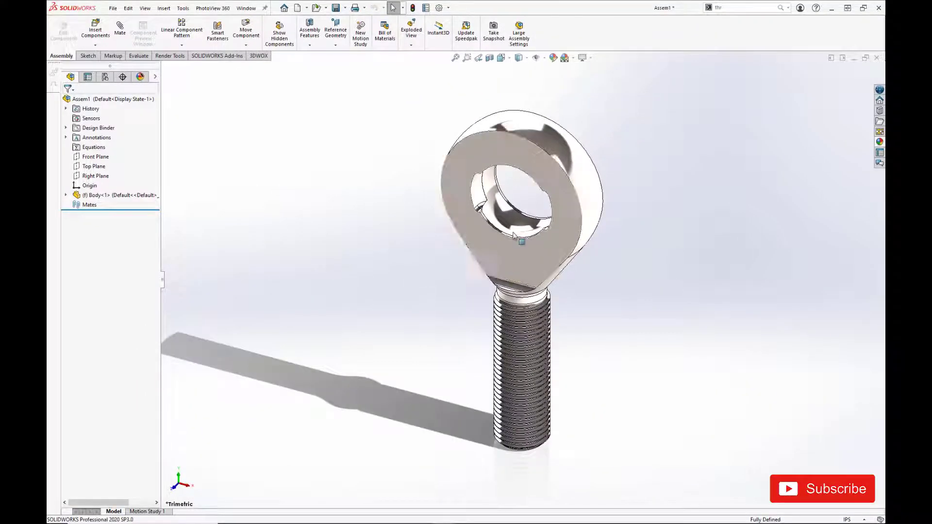
click(95, 44)
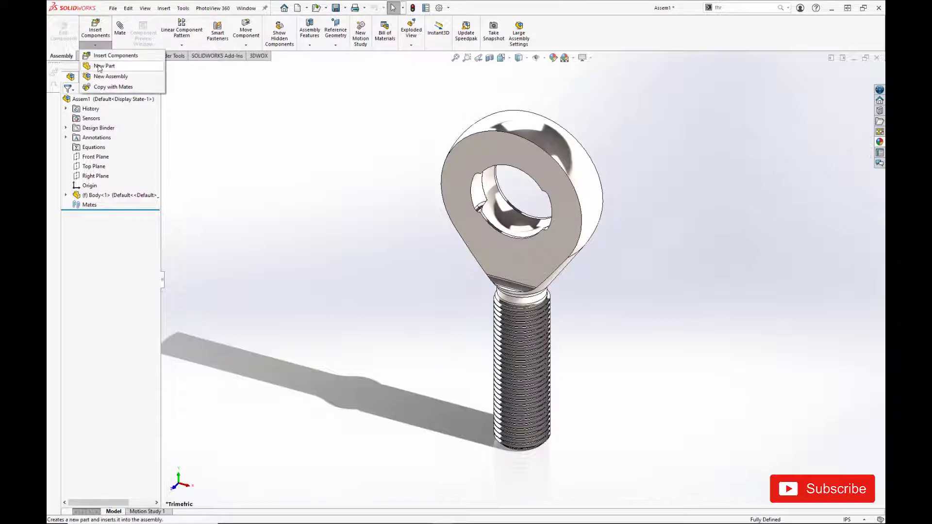
click(105, 55)
click(80, 198)
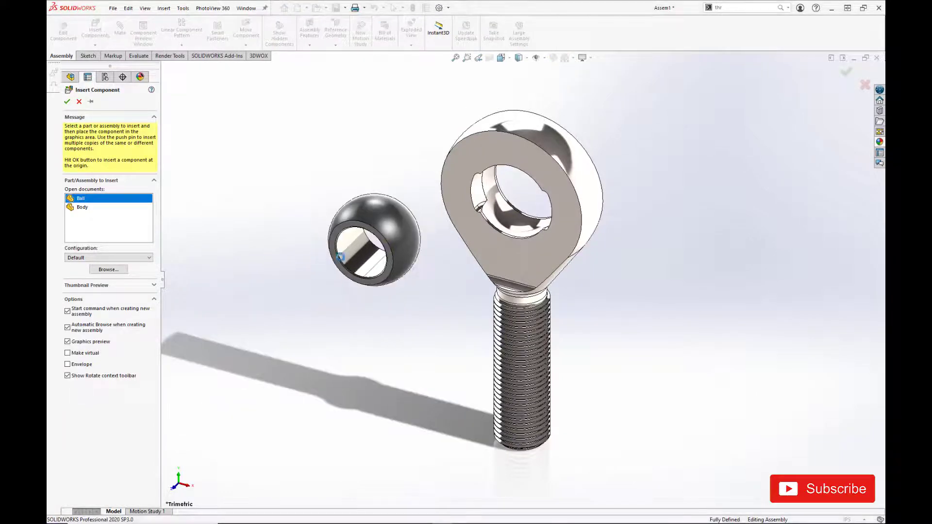
click(339, 257)
click(118, 33)
Mate the ball's bore concentric with the rod-end eye's hole.
click(401, 231)
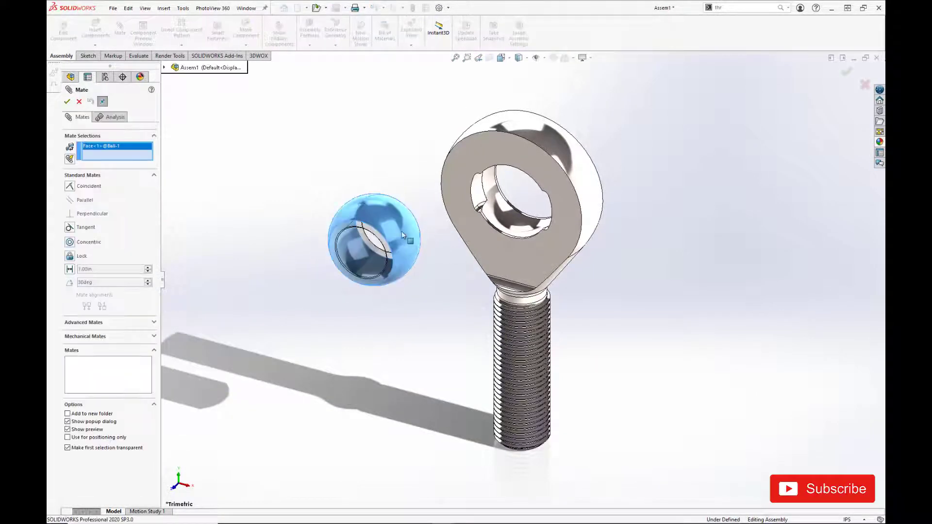
click(520, 230)
click(584, 217)
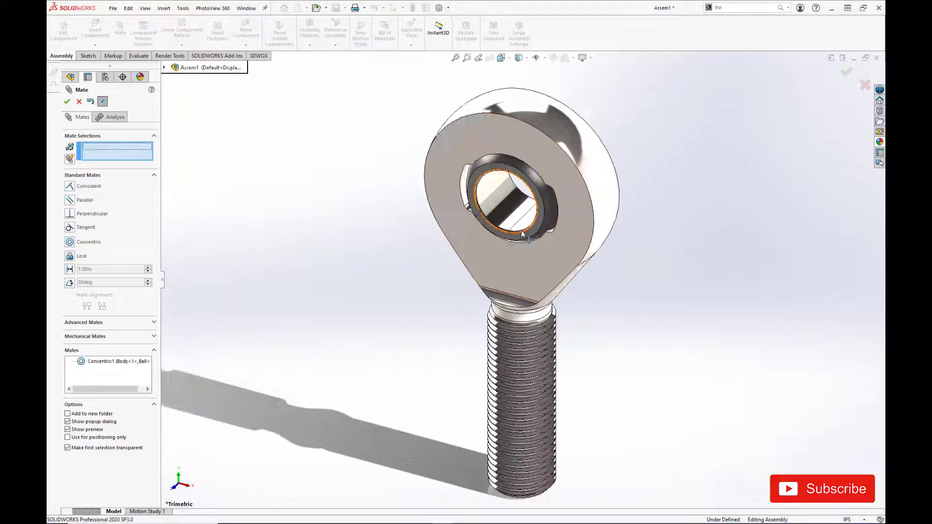
scroll(526, 237, down, 3)
Mate the ball's end face parallel to the body's flat face and finish mating.
click(552, 219)
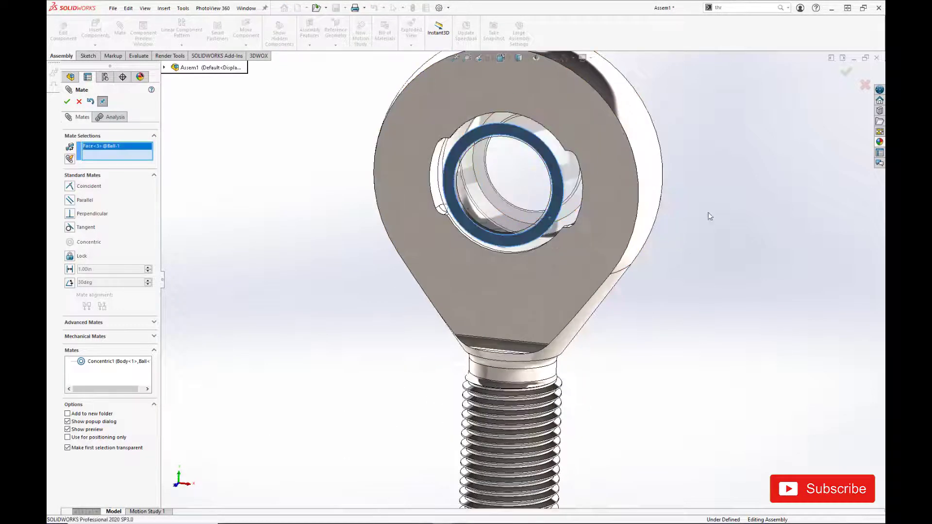
click(614, 236)
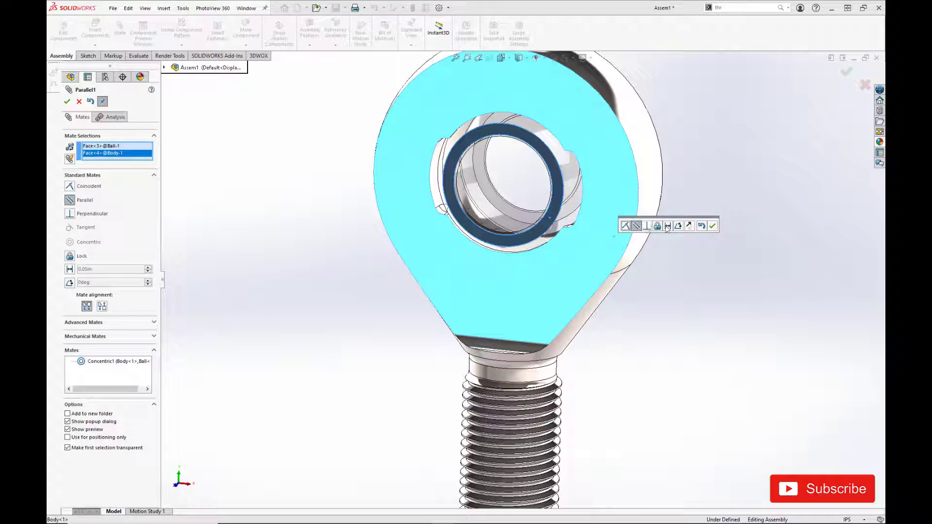
click(712, 226)
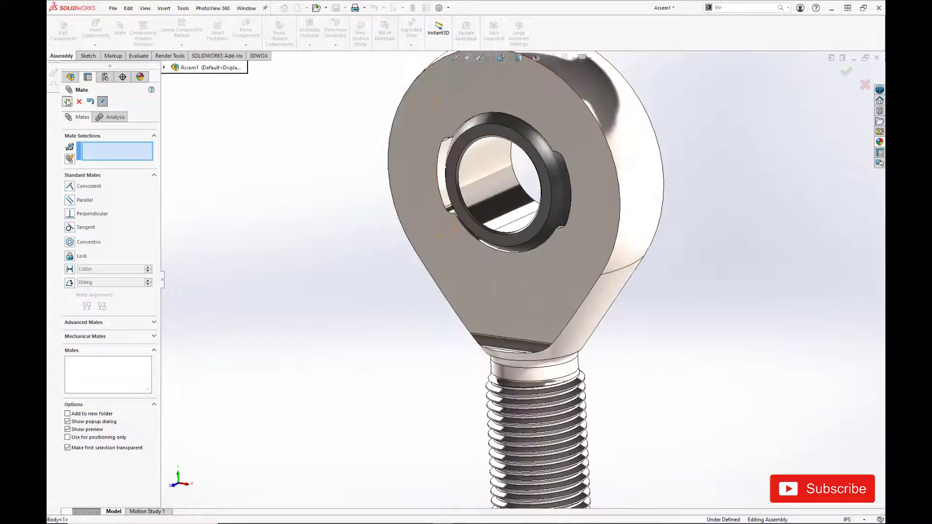
key(Escape)
scroll(520, 258, up, 3)
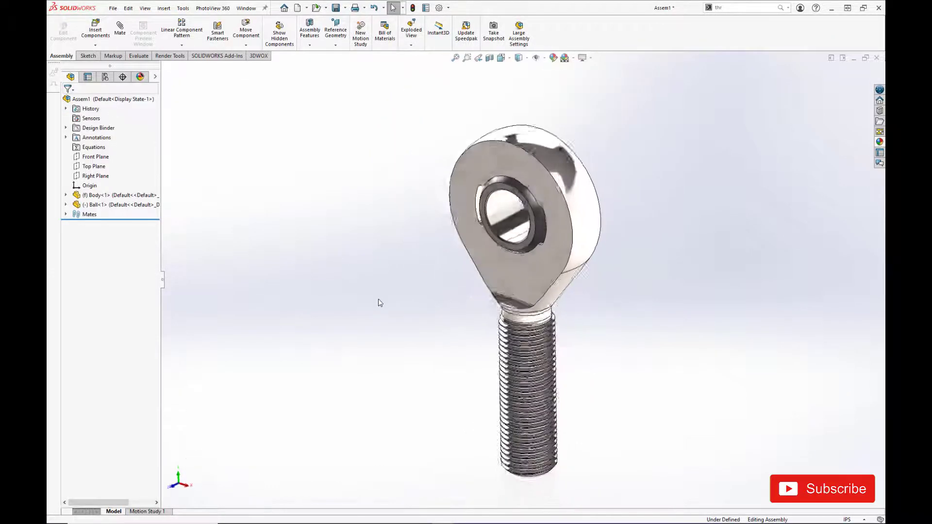
Show the mated assembly in the standard isometric view (Ctrl+7).
key(ctrl+7)
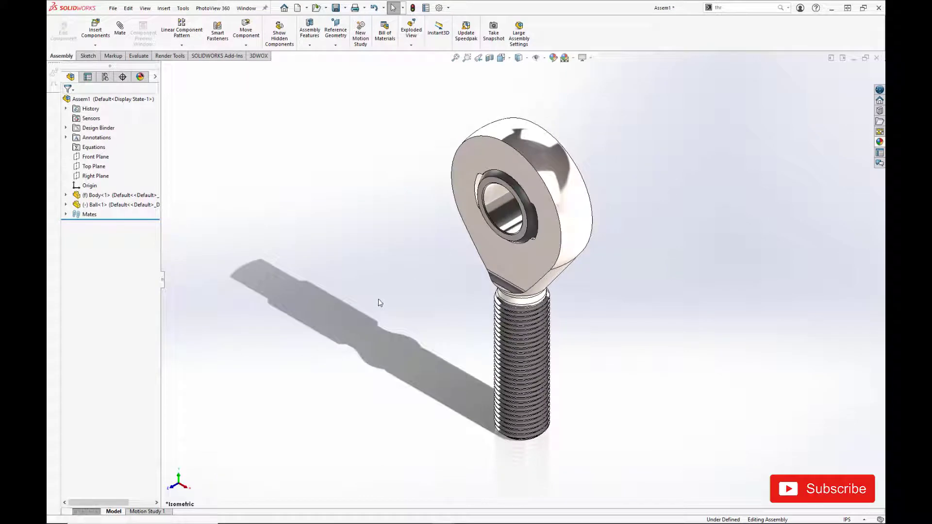